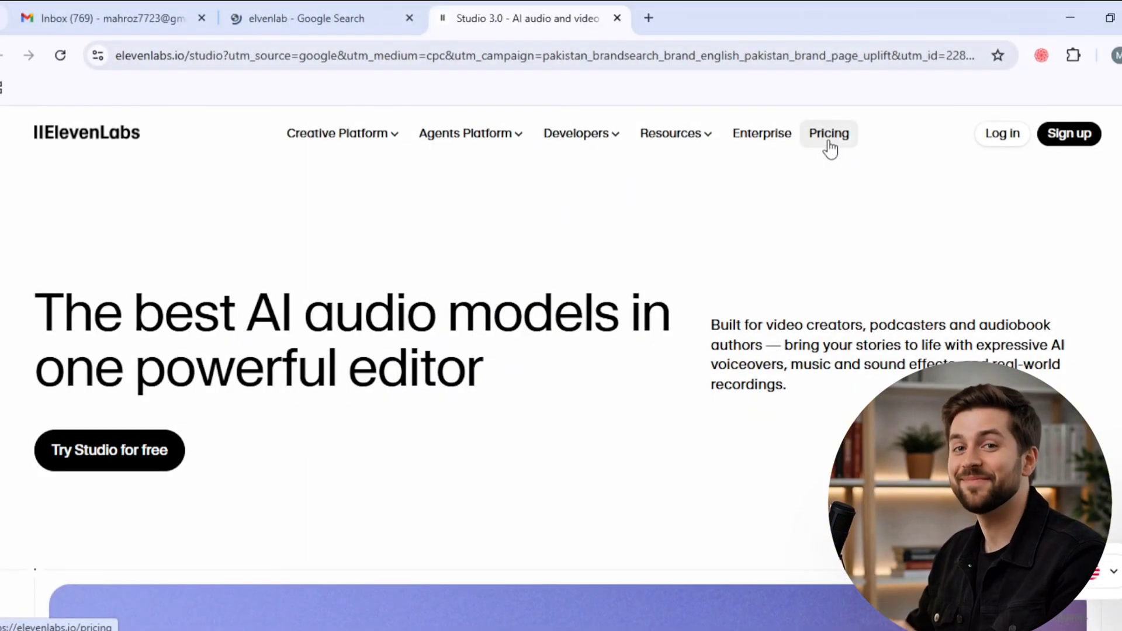
# - Open the ElevenLabs pricing page and check the Free plan's description and monthly credits
pyautogui.click(829, 142)
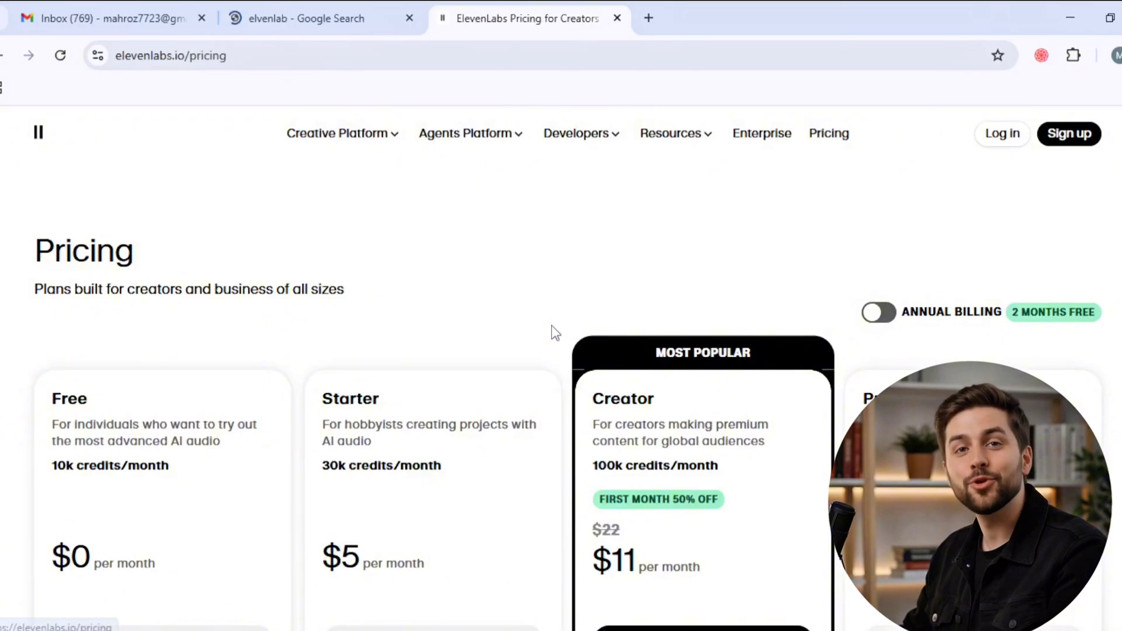
pyautogui.scroll(-4, 552, 327)
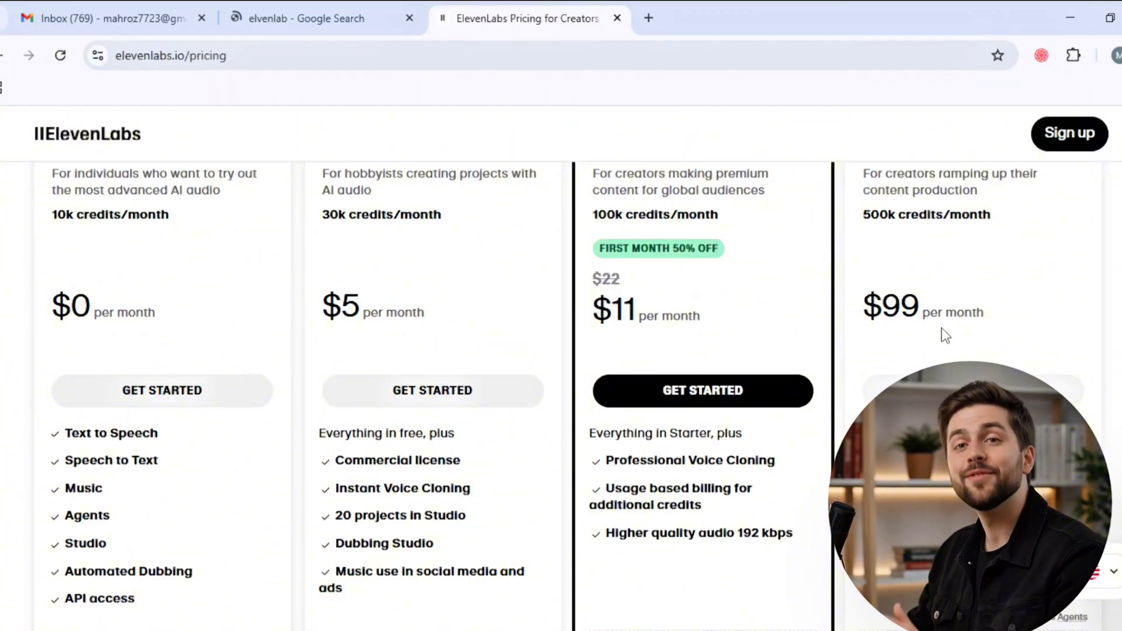
pyautogui.scroll(4, 34, 408)
pyautogui.scroll(-2, 34, 408)
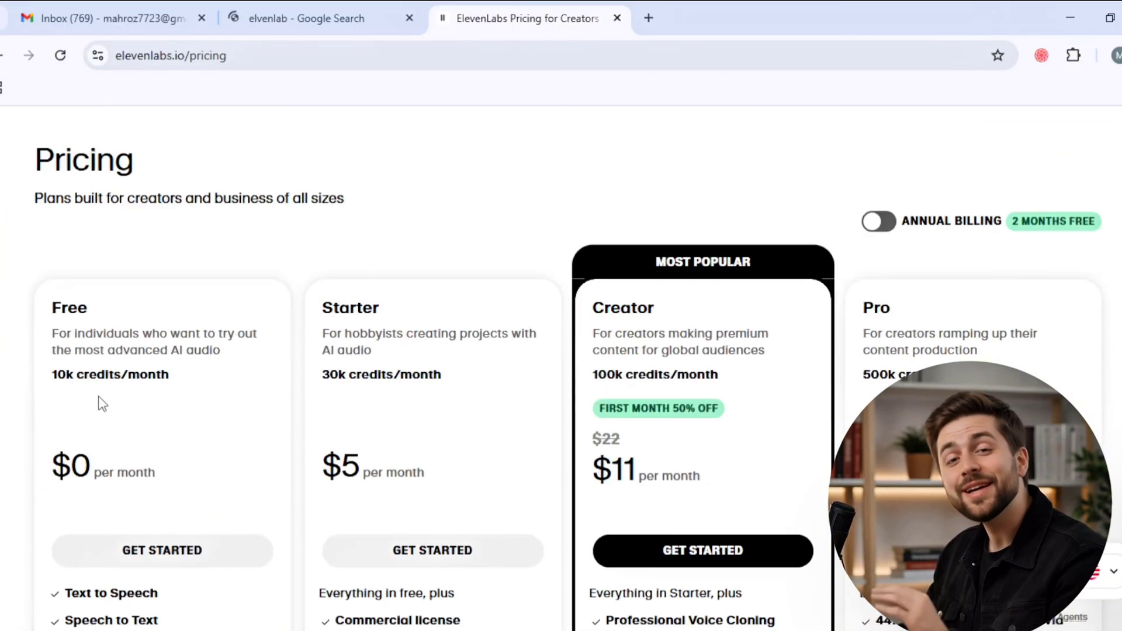
pyautogui.moveTo(74, 397); pyautogui.dragTo(50, 384)
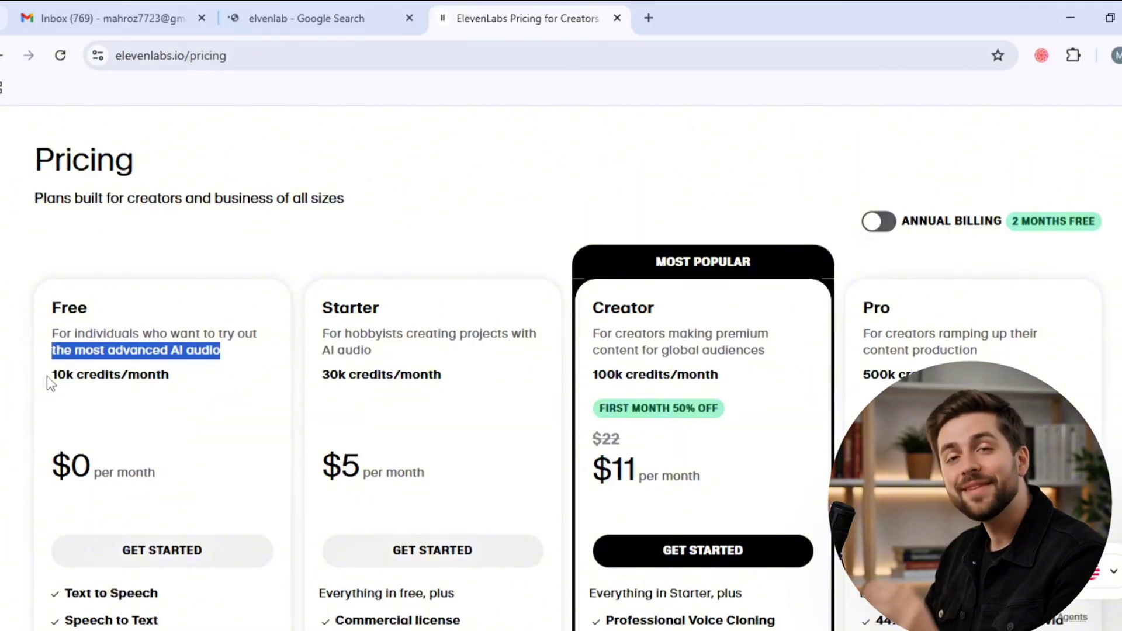
pyautogui.tripleClick(76, 384)
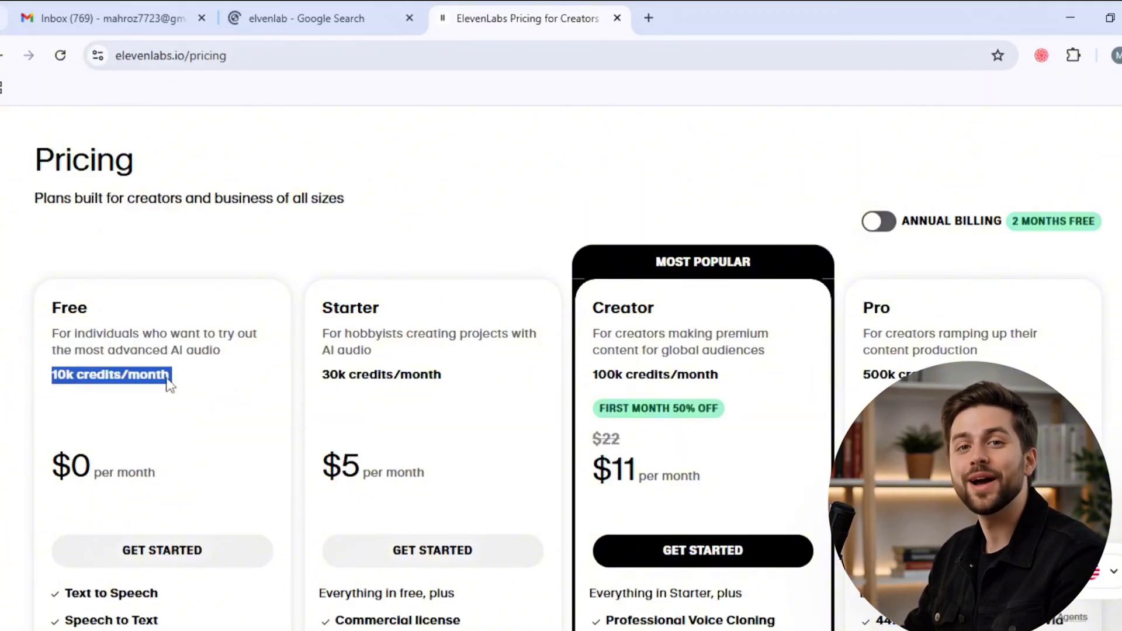
pyautogui.click(153, 419)
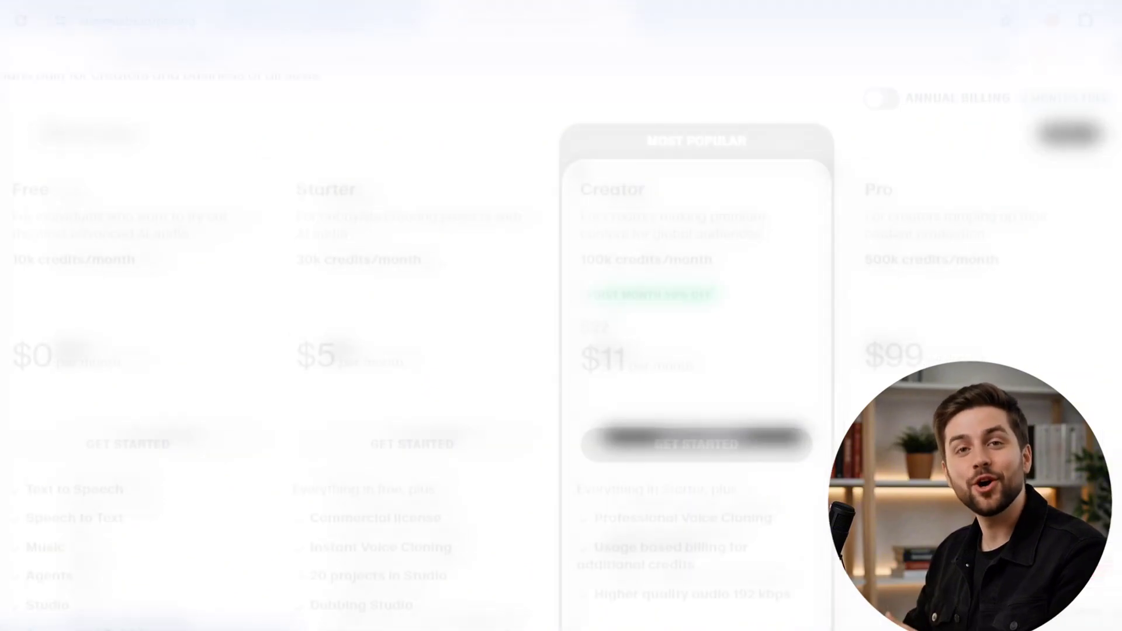
# - Review the Starter plan's card and its list of included features
pyautogui.moveTo(296, 189); pyautogui.dragTo(358, 189)
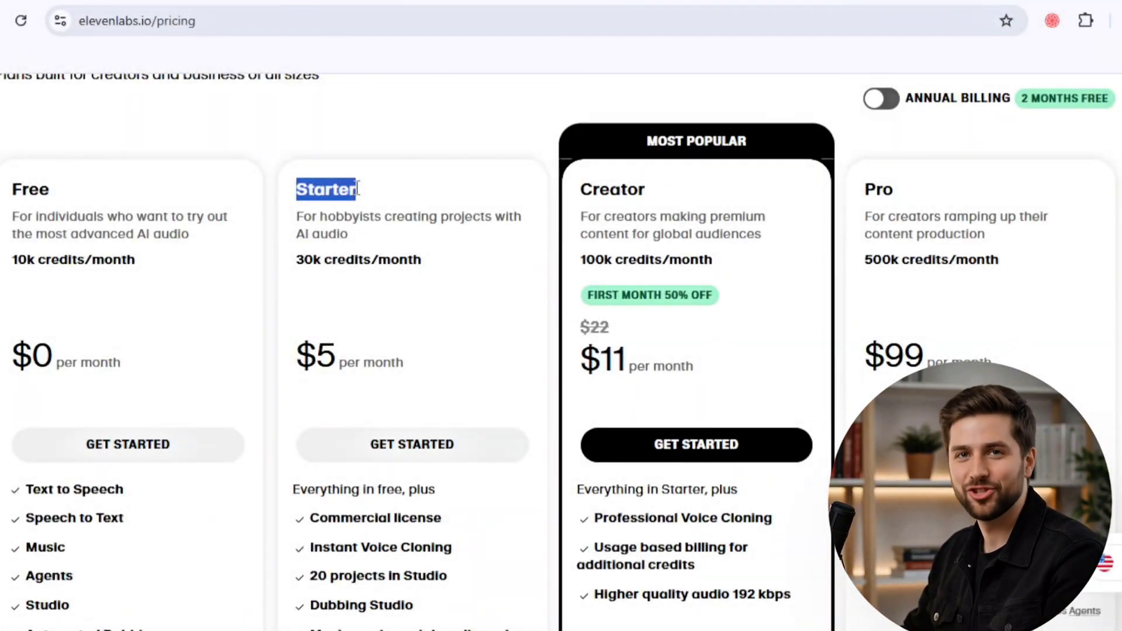
pyautogui.click(360, 236)
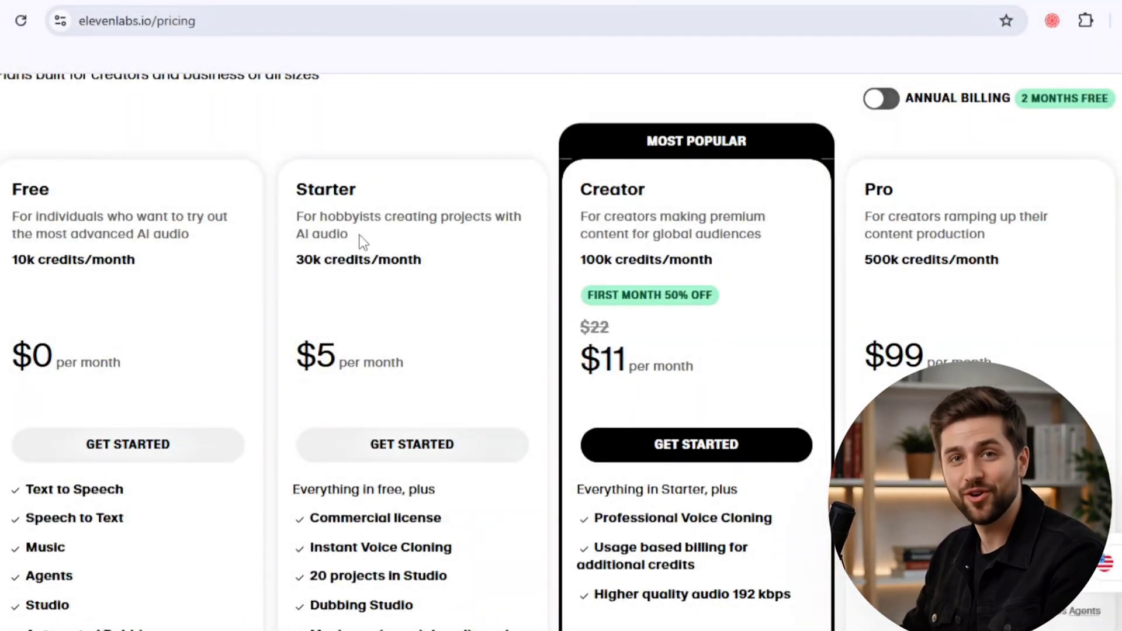
pyautogui.scroll(-2, 359, 235)
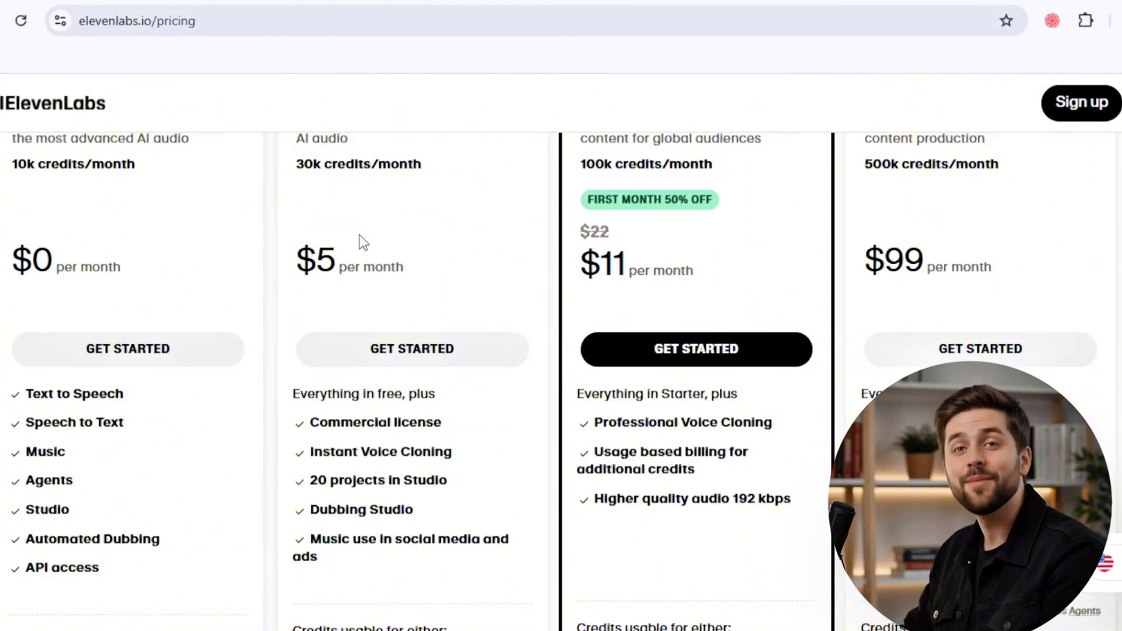
pyautogui.scroll(3, 360, 235)
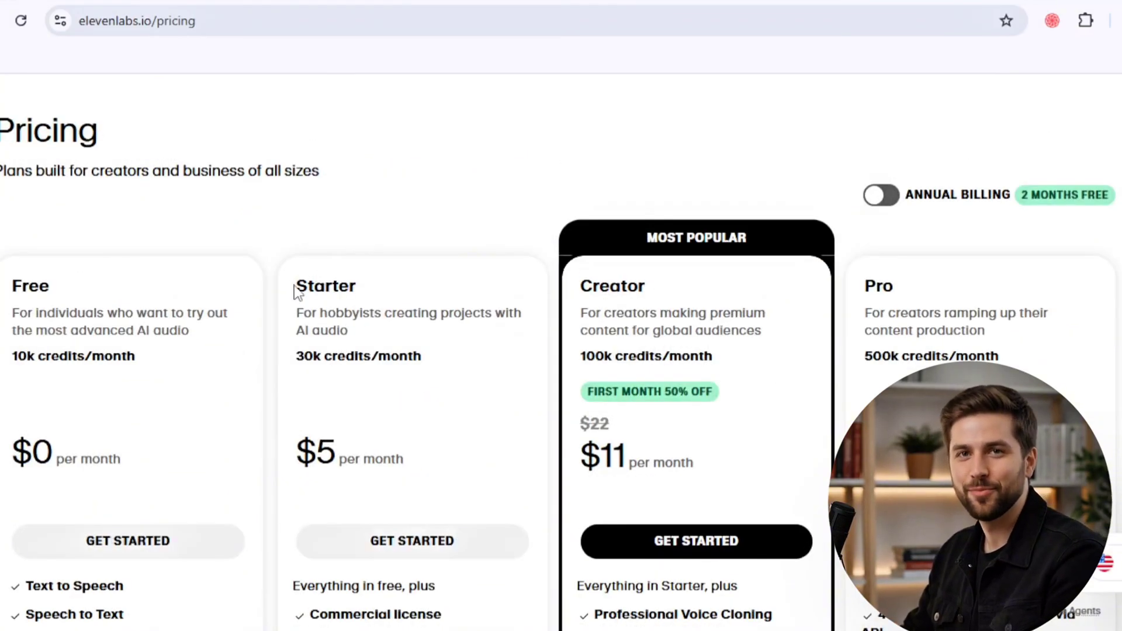
pyautogui.scroll(-1, 310, 306)
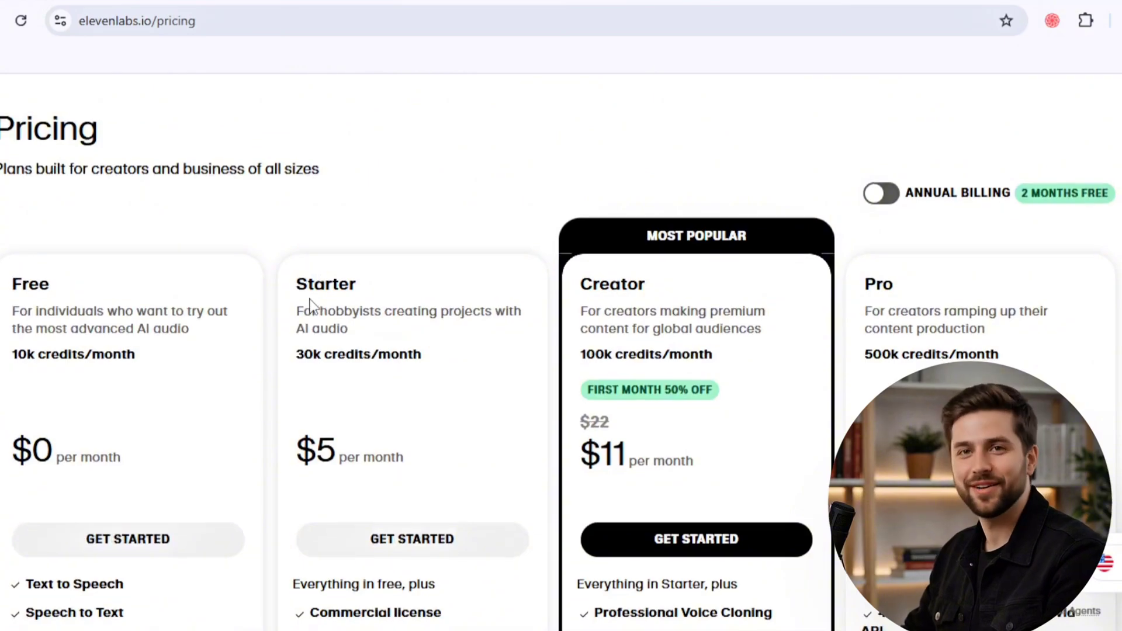
pyautogui.scroll(-2, 310, 306)
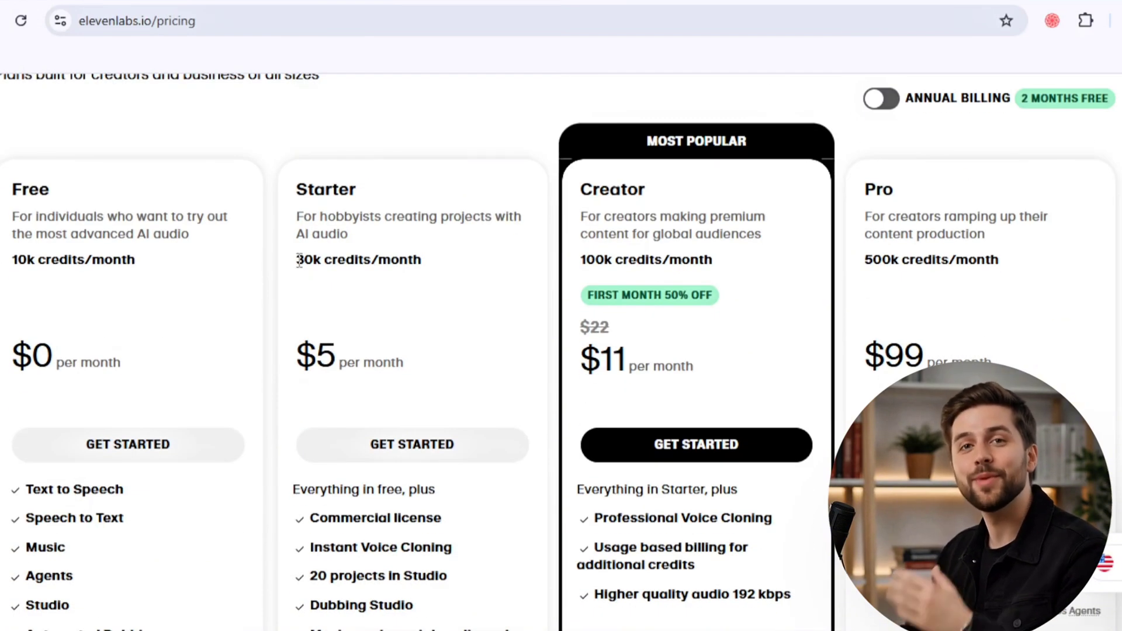
# - Check the Starter plan's monthly credits and price, then compare its features with the neighbouring plans
pyautogui.doubleClick(299, 260)
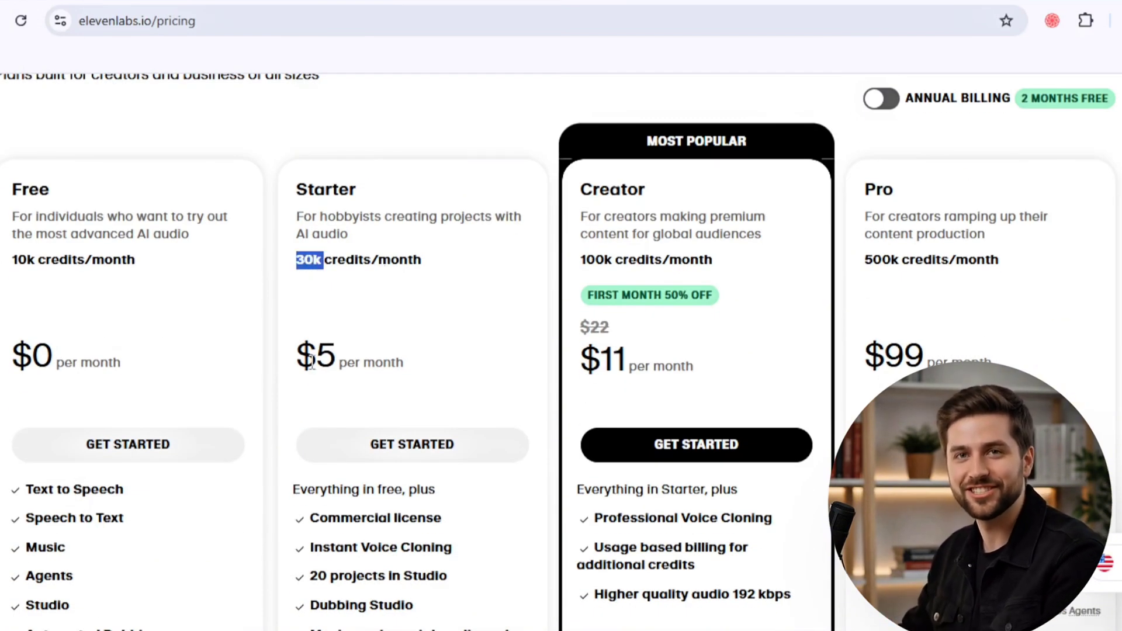
pyautogui.doubleClick(305, 354)
pyautogui.moveTo(327, 358); pyautogui.dragTo(409, 364)
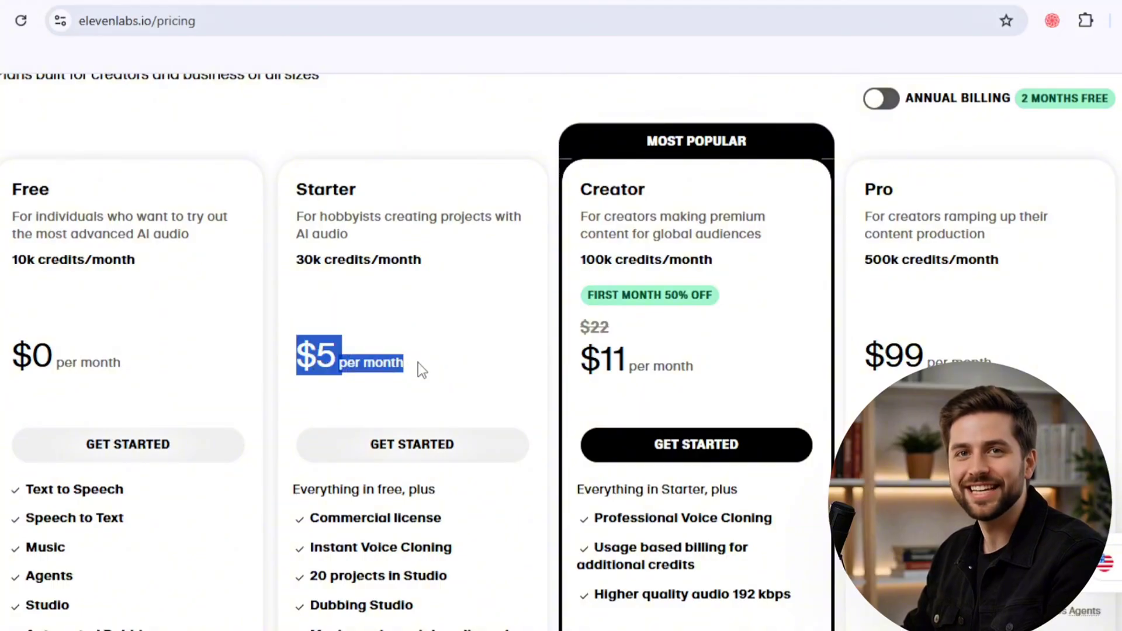
pyautogui.click(418, 364)
pyautogui.moveTo(296, 260); pyautogui.dragTo(417, 271)
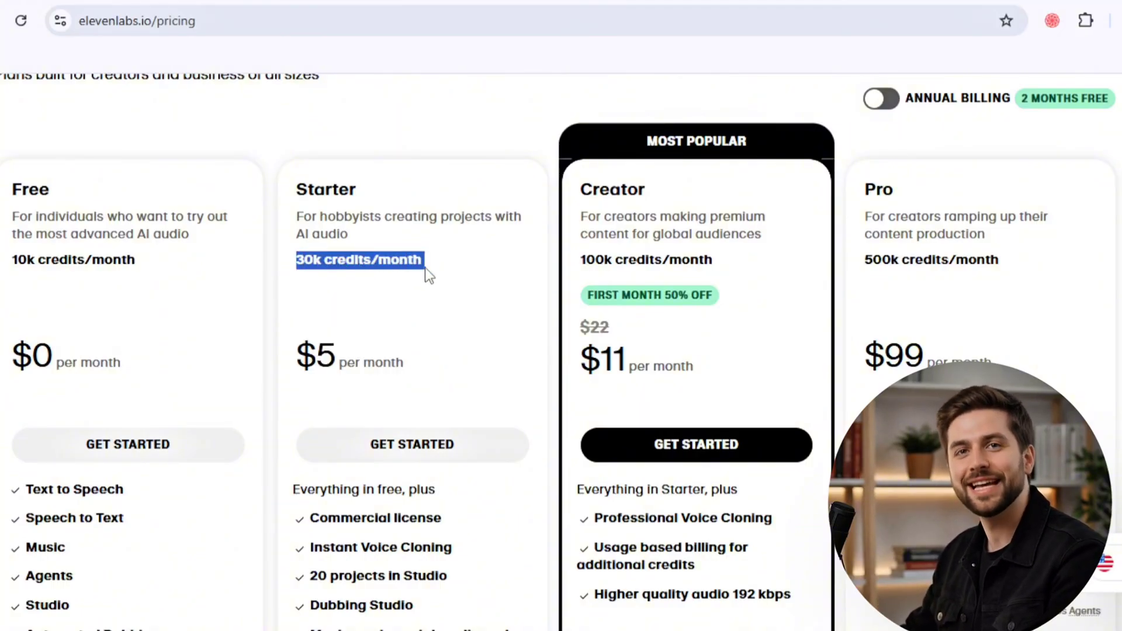
pyautogui.click(425, 269)
pyautogui.scroll(-2, 419, 310)
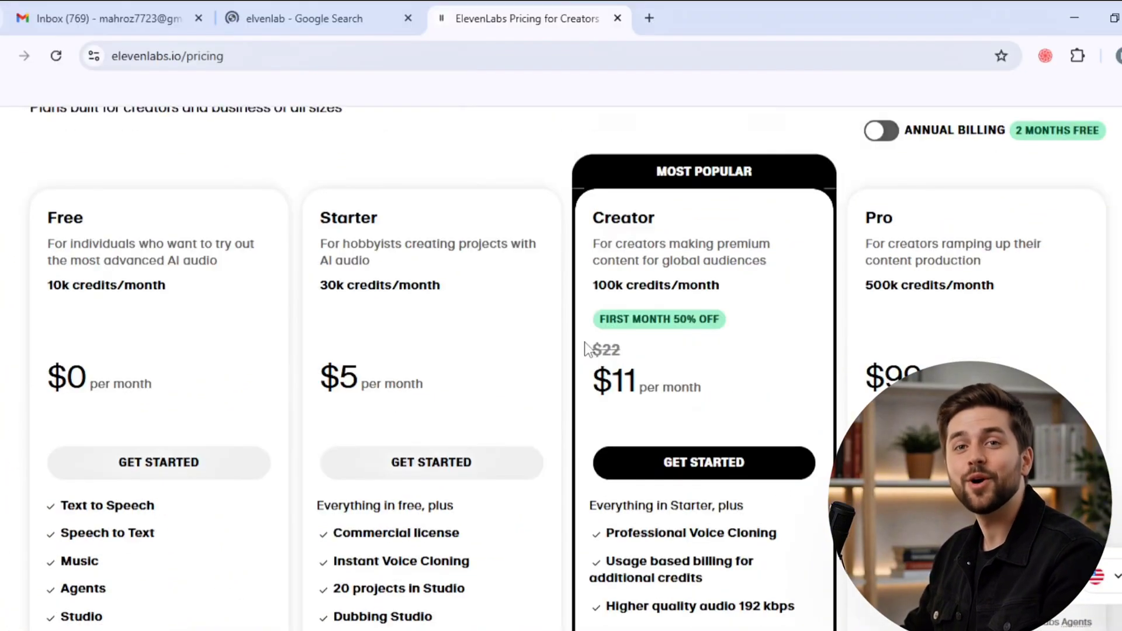
pyautogui.scroll(-2, 584, 345)
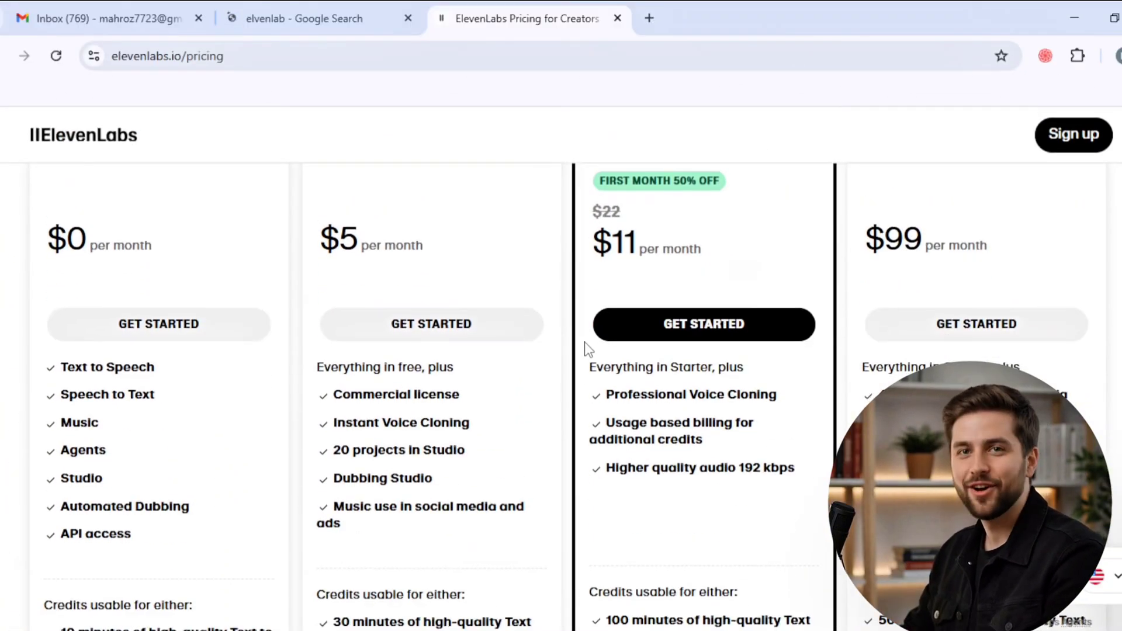
# - Examine the Creator plan's monthly price and included features, including usage-based billing
pyautogui.scroll(3, 586, 349)
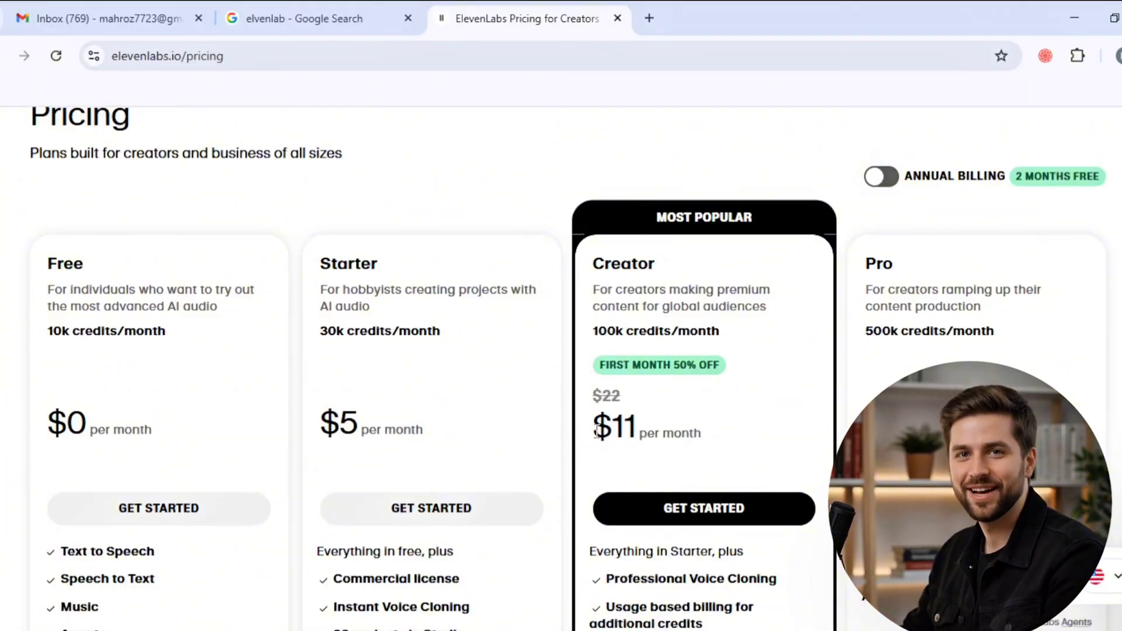
pyautogui.moveTo(639, 434); pyautogui.dragTo(593, 447)
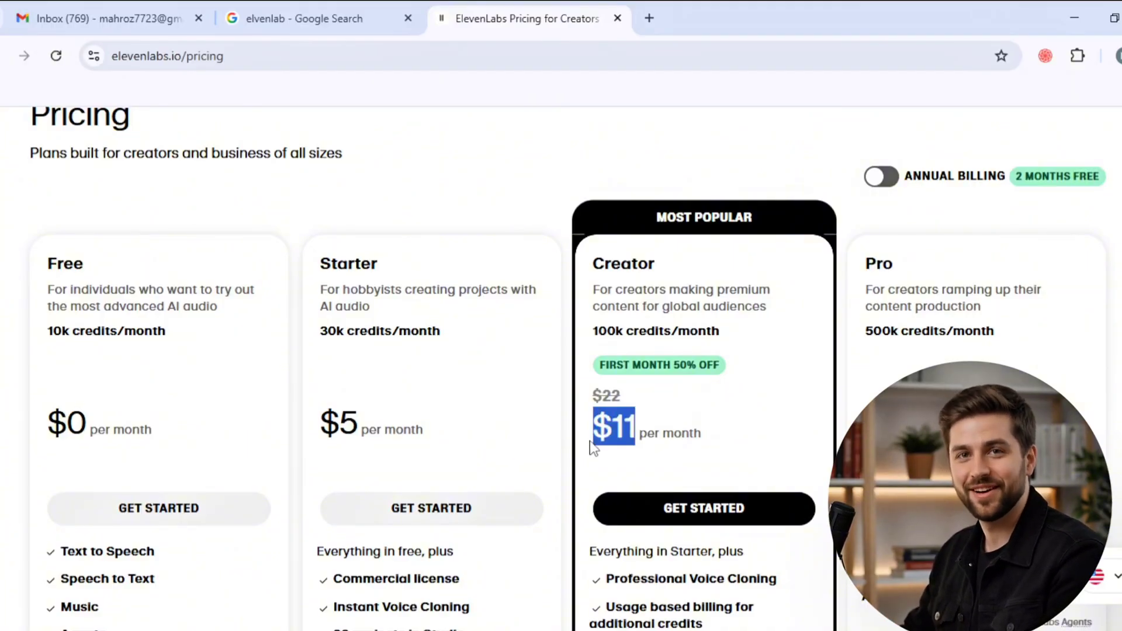
pyautogui.click(605, 465)
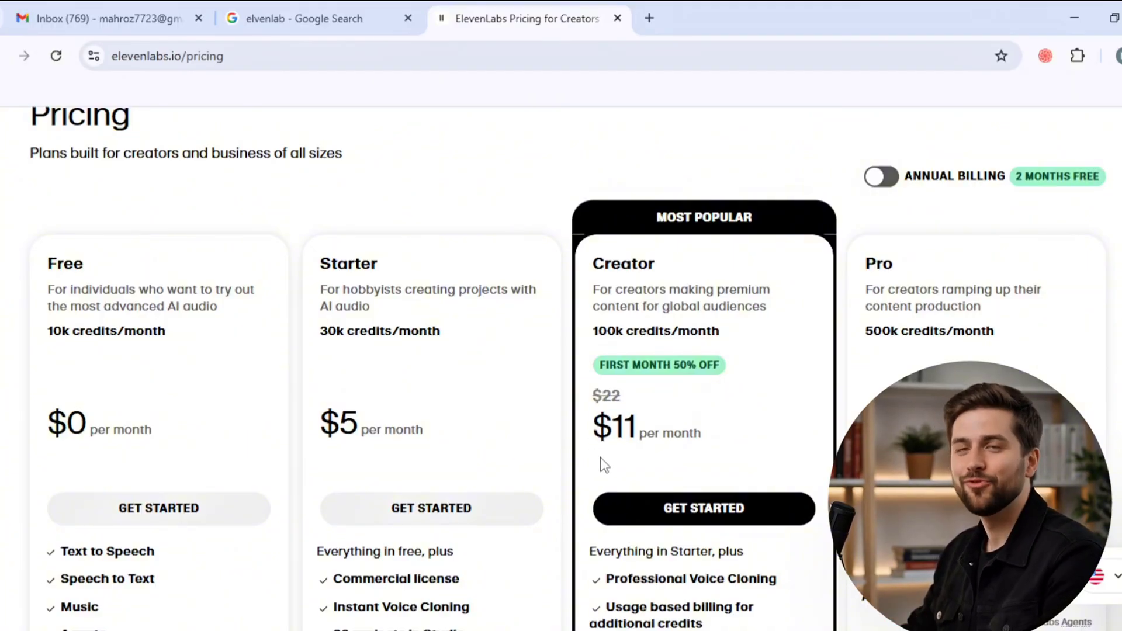
pyautogui.scroll(-2, 604, 466)
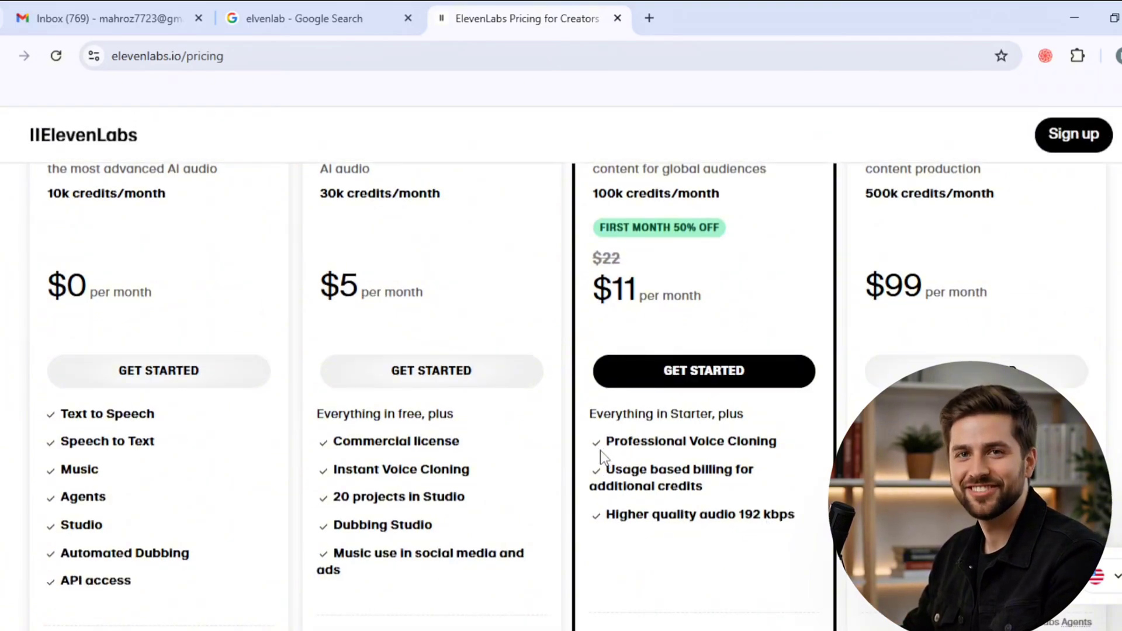
pyautogui.scroll(-2, 603, 457)
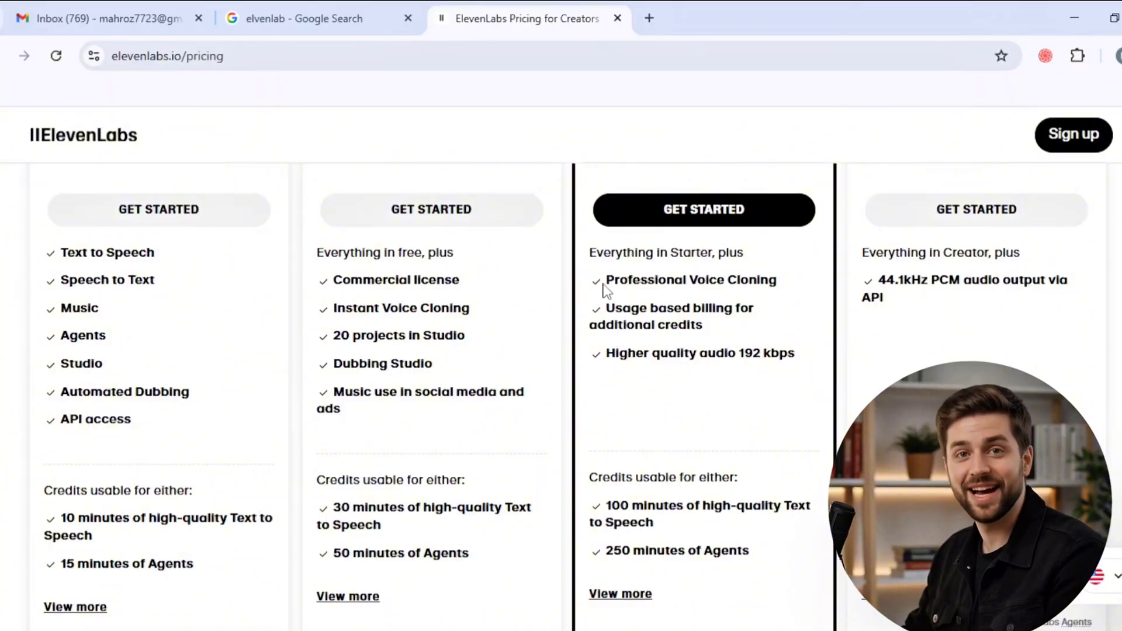
pyautogui.moveTo(588, 256); pyautogui.dragTo(742, 258)
pyautogui.click(743, 262)
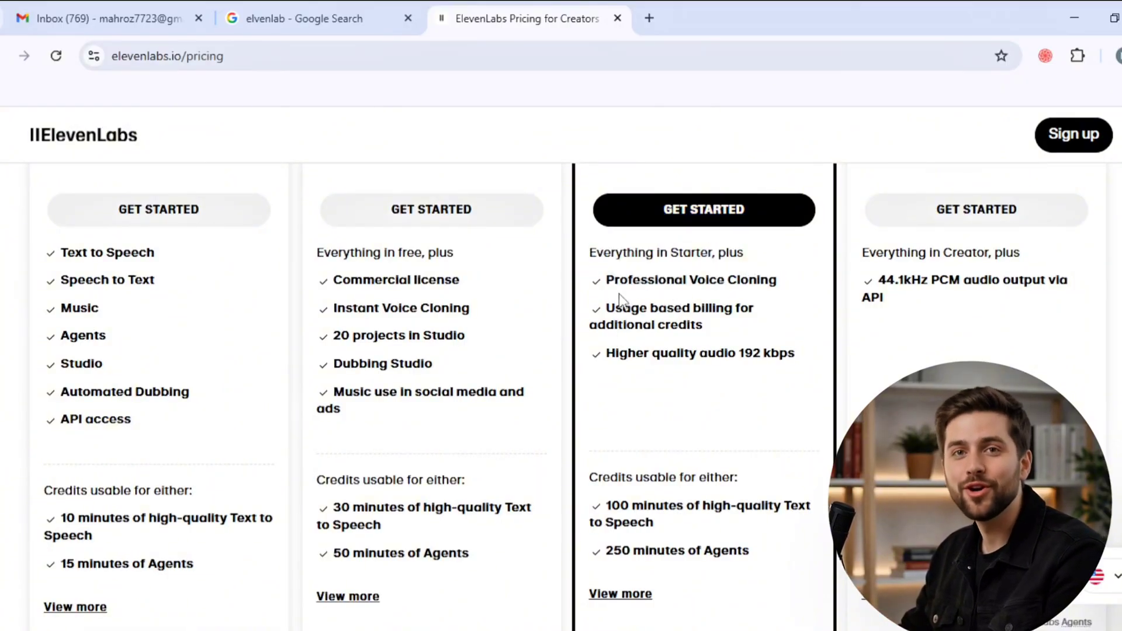
pyautogui.moveTo(606, 308); pyautogui.dragTo(744, 305)
pyautogui.click(744, 306)
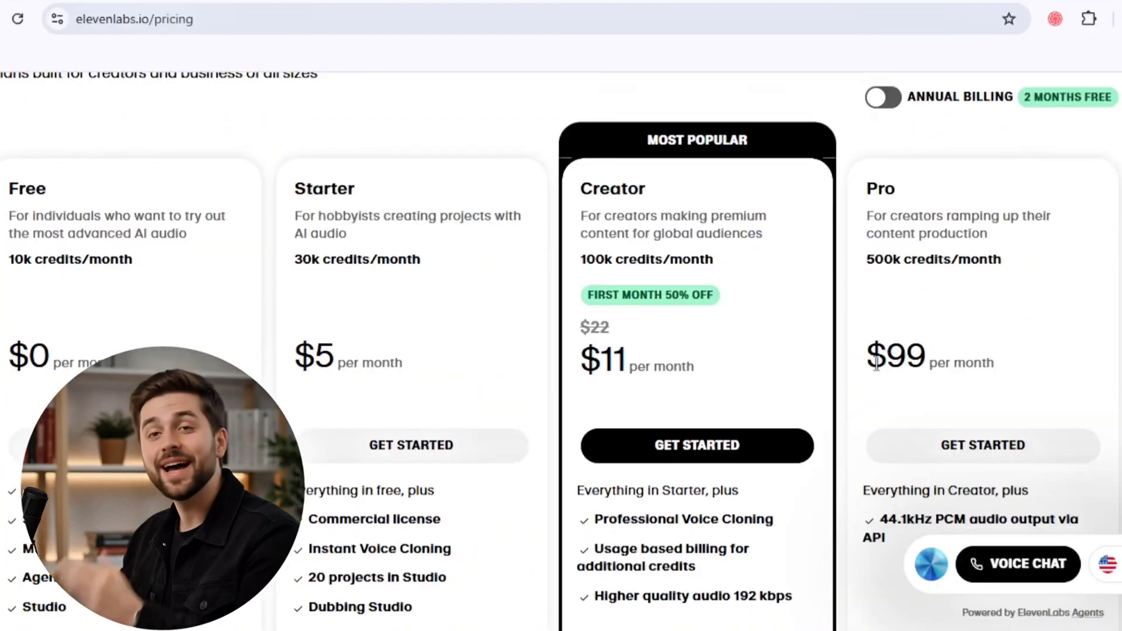
# - Check the Pro plan's monthly price
pyautogui.moveTo(875, 362); pyautogui.dragTo(1010, 367)
pyautogui.click(1010, 367)
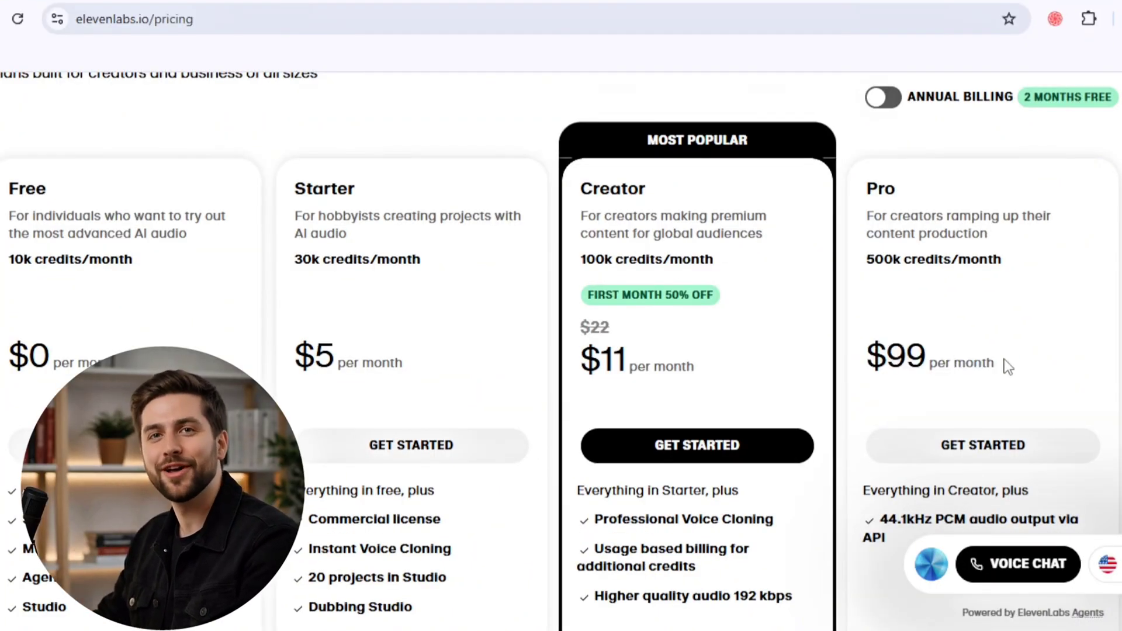
pyautogui.moveTo(996, 366); pyautogui.dragTo(869, 368)
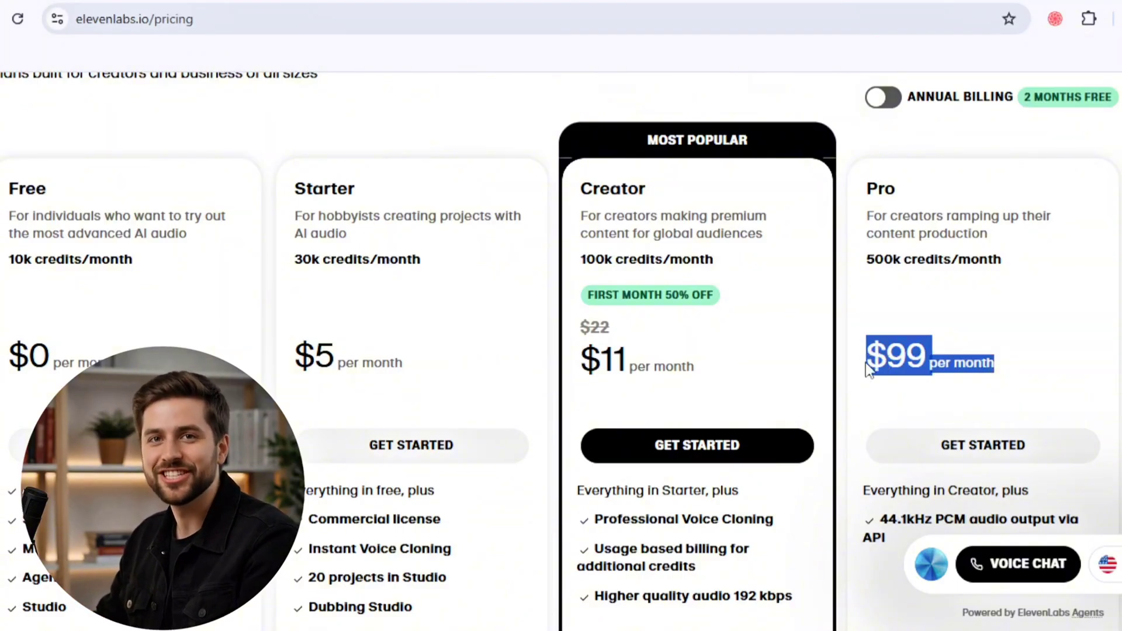
pyautogui.click(870, 366)
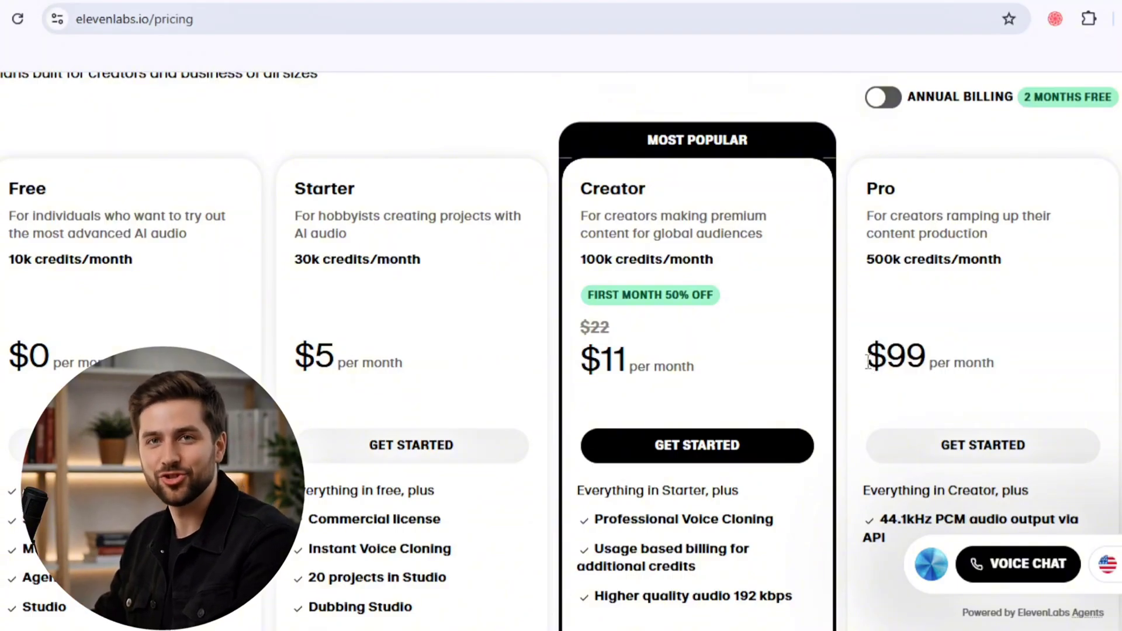
pyautogui.moveTo(869, 357); pyautogui.dragTo(1012, 357)
pyautogui.click(997, 357)
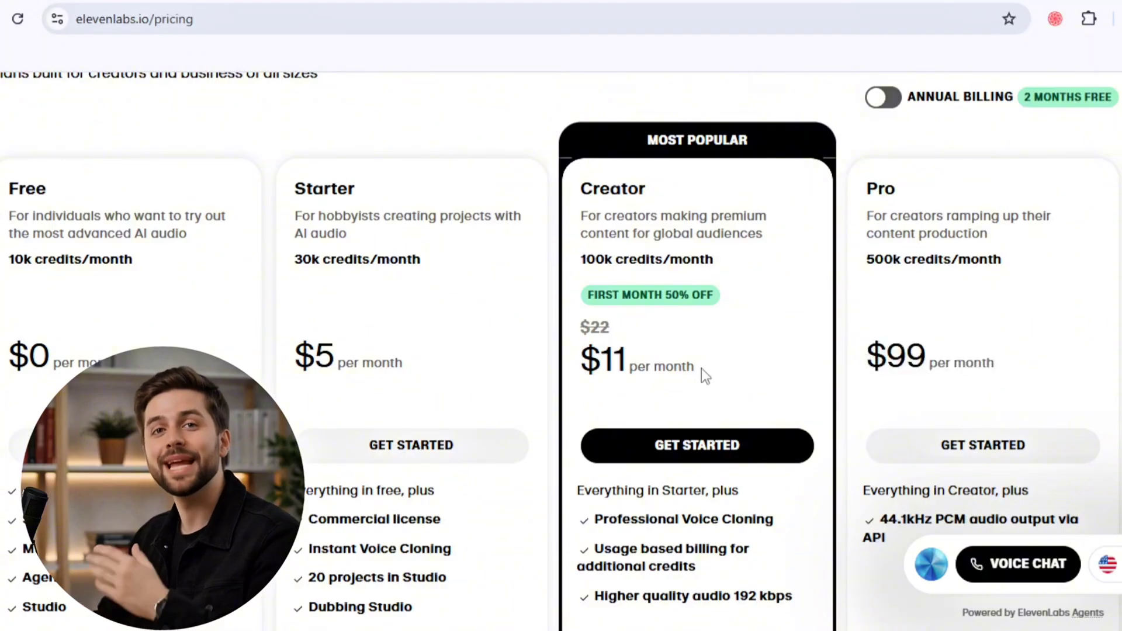
# - Recheck the Creator plan's discounted monthly price and its feature and credit allowances
pyautogui.moveTo(583, 358); pyautogui.dragTo(725, 367)
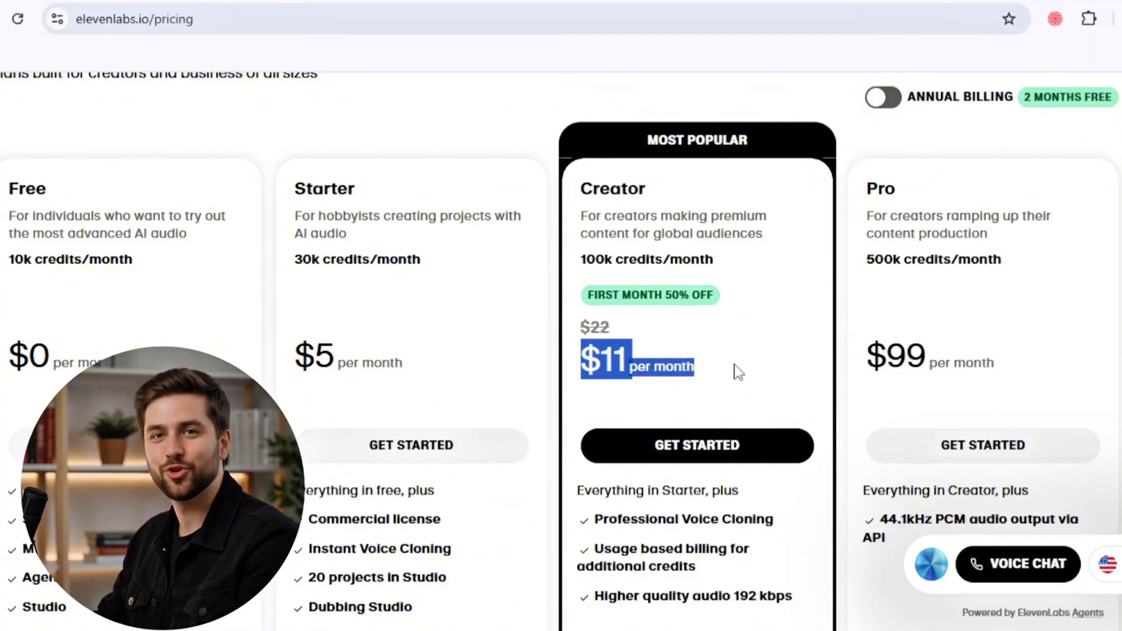
pyautogui.click(657, 420)
pyautogui.scroll(-4, 658, 419)
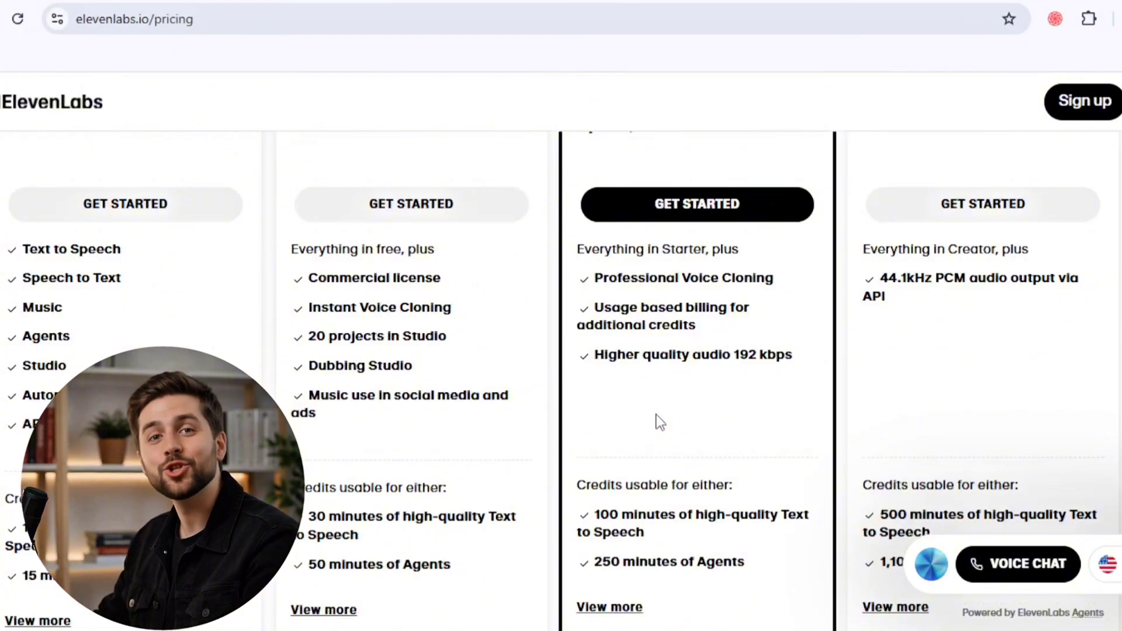
pyautogui.scroll(5, 565, 369)
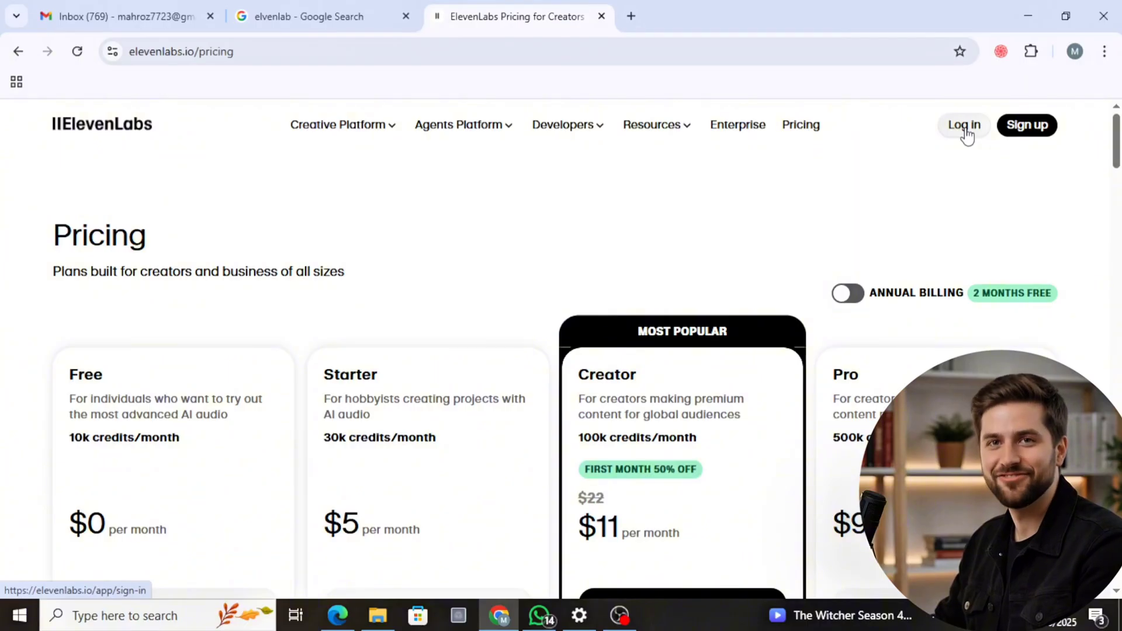
# - Log in to the ElevenLabs account and look over the home page's creation tools and voice library
pyautogui.click(965, 130)
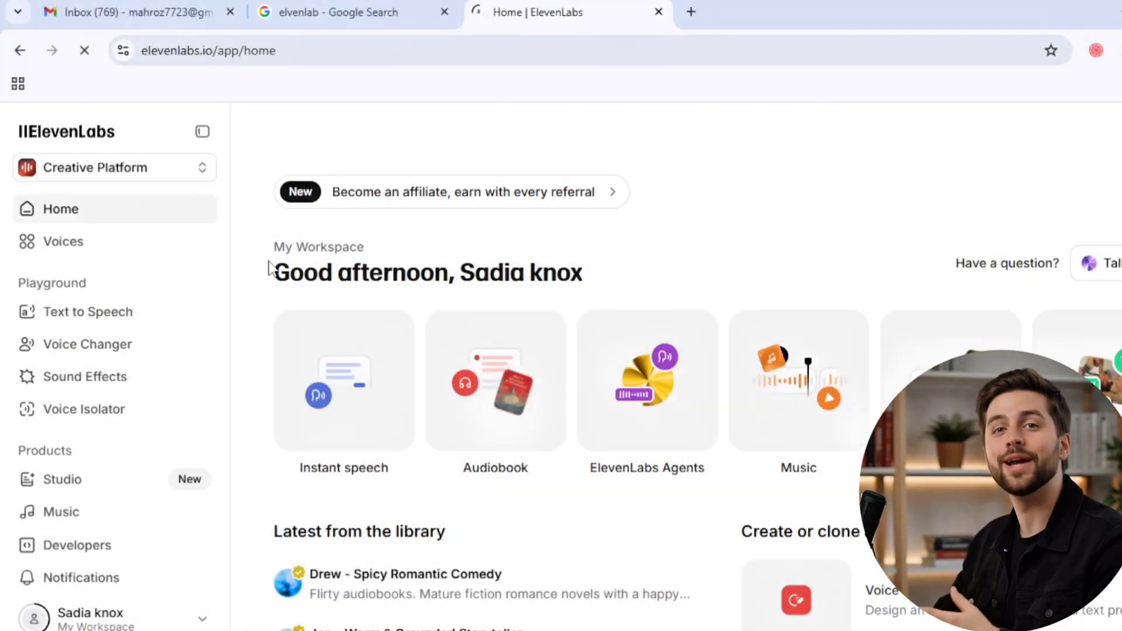
pyautogui.moveTo(276, 272); pyautogui.dragTo(504, 274)
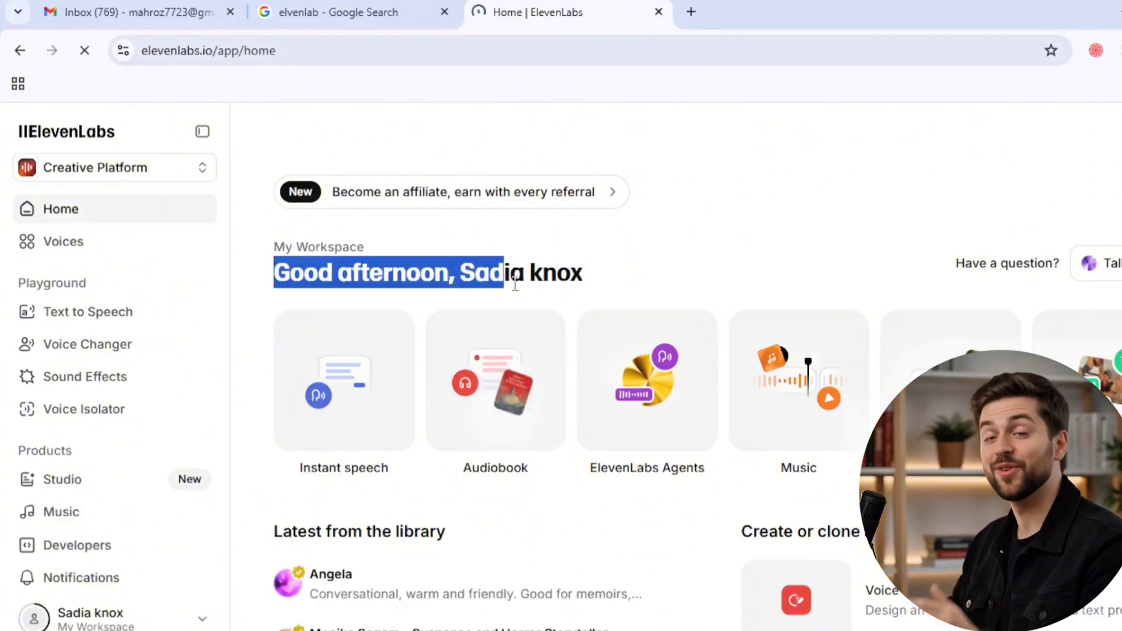
pyautogui.click(510, 284)
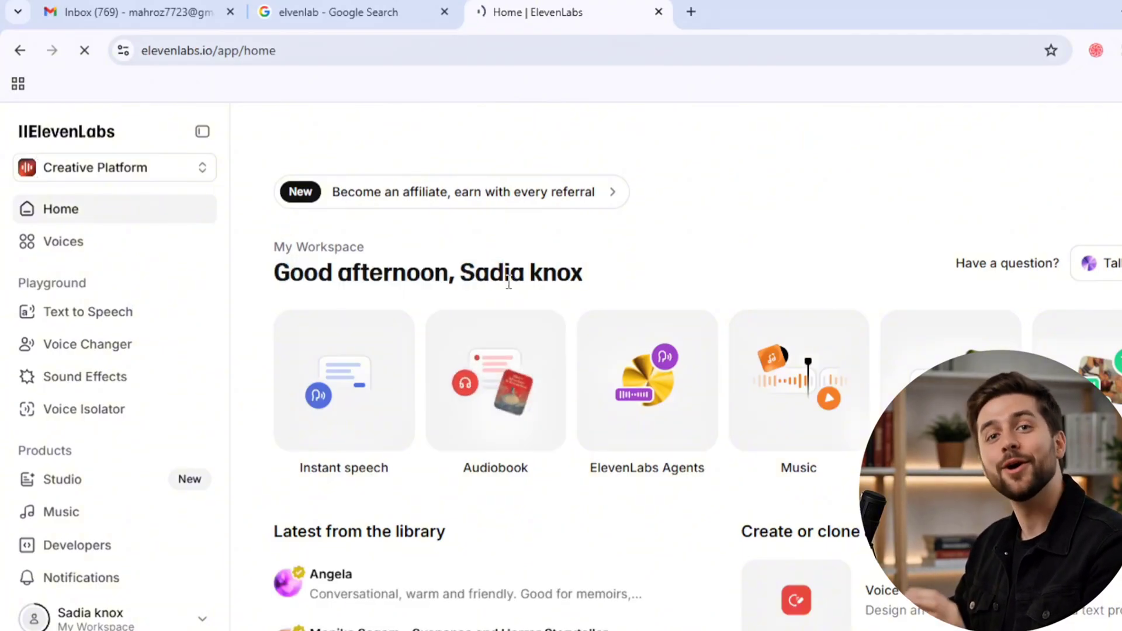
pyautogui.scroll(-3, 509, 285)
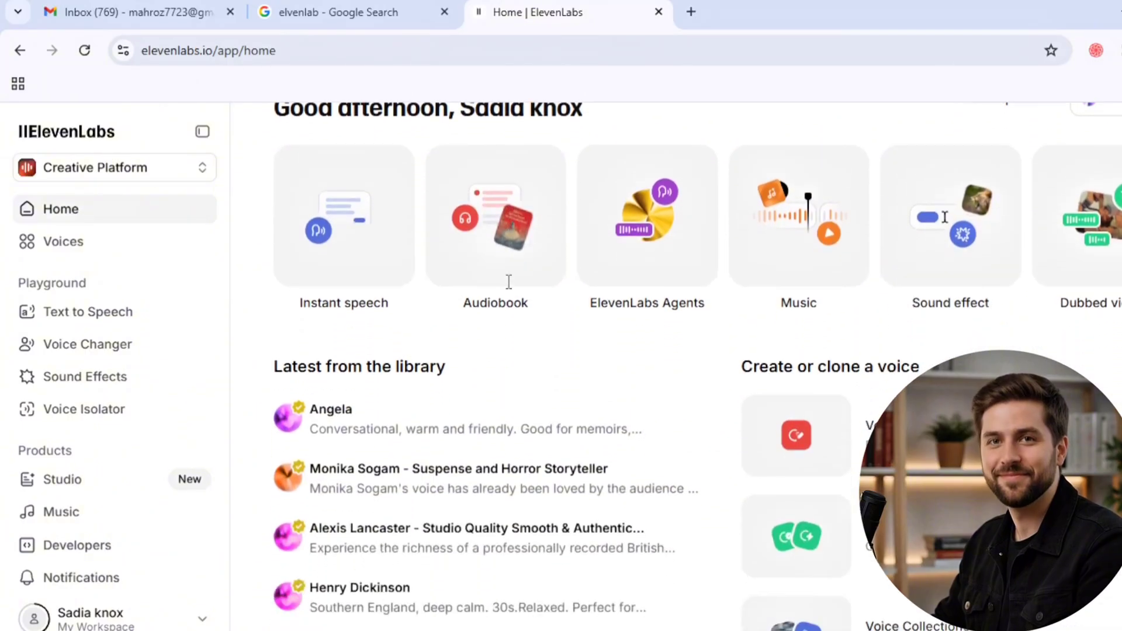
# - Look over the home page, and browse the Voices library's trending voices and handpicked use-case collections
pyautogui.scroll(3, 509, 281)
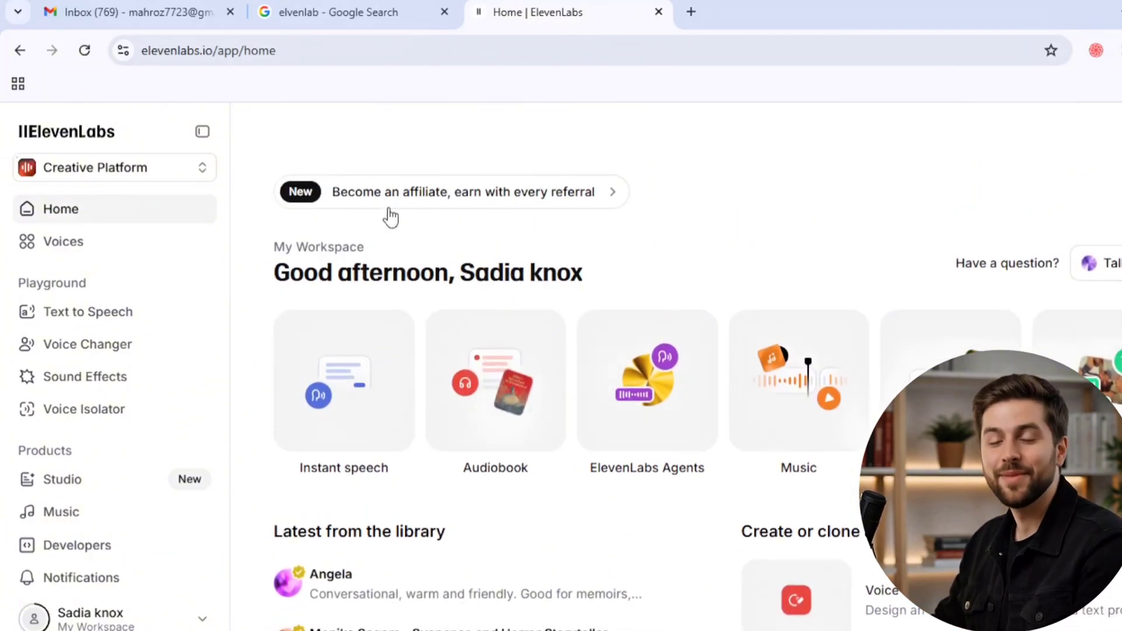
pyautogui.scroll(-2, 559, 246)
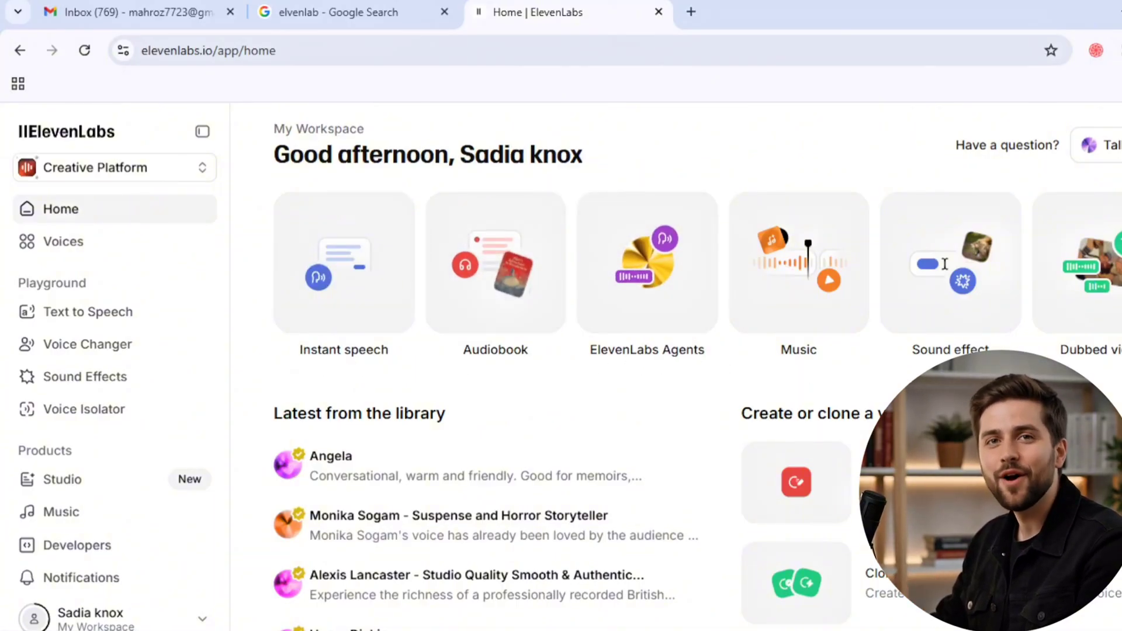
pyautogui.scroll(-3, 631, 357)
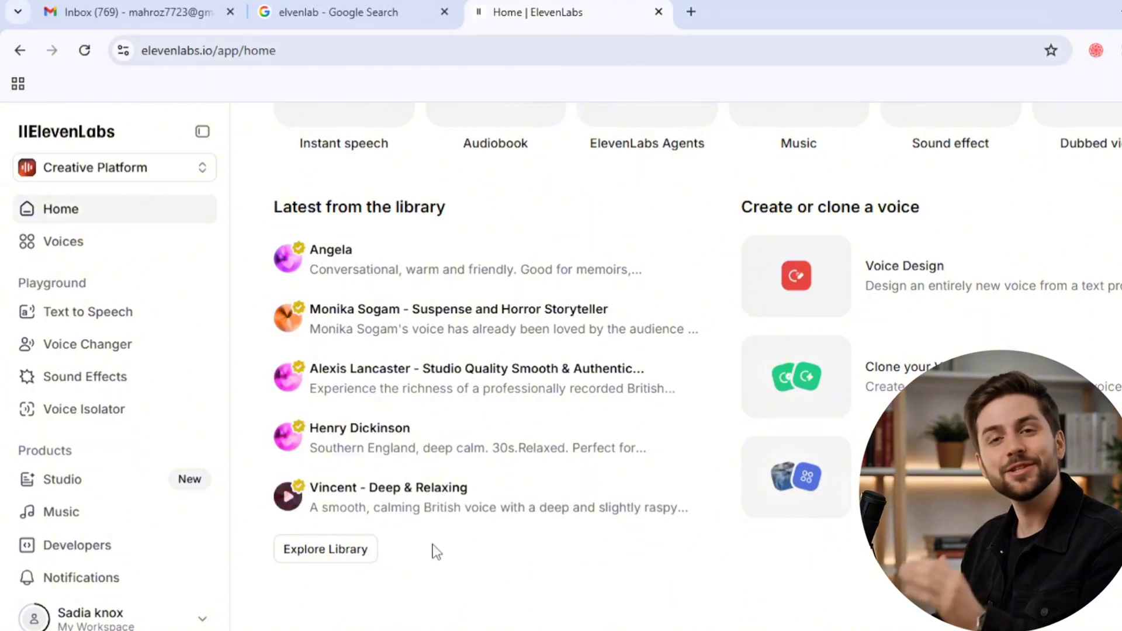
pyautogui.scroll(5, 438, 555)
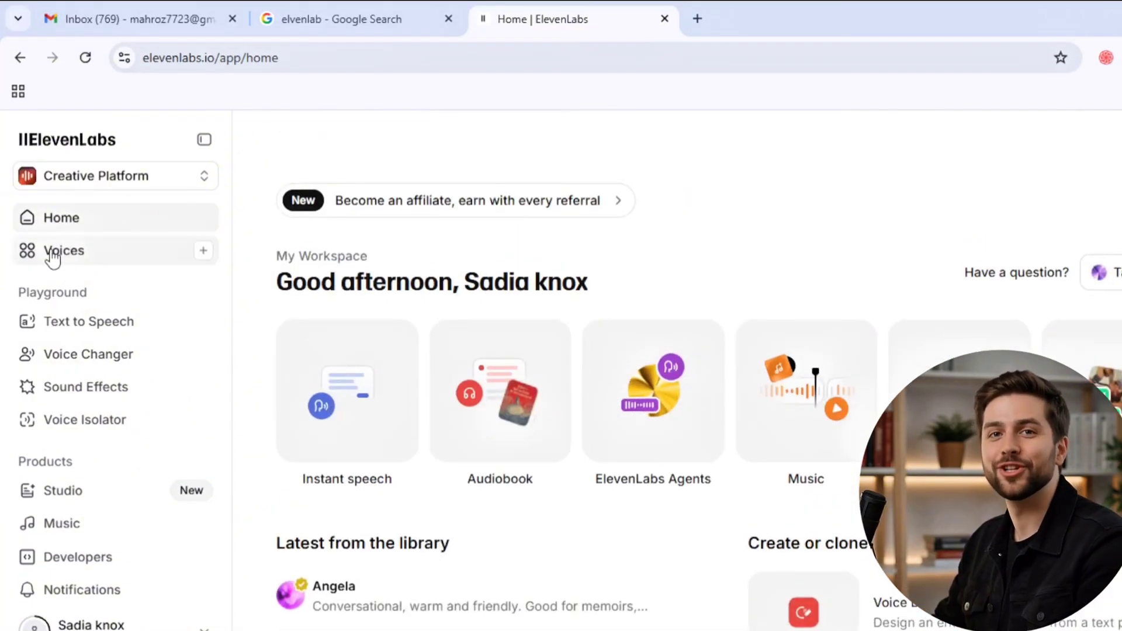
pyautogui.click(53, 258)
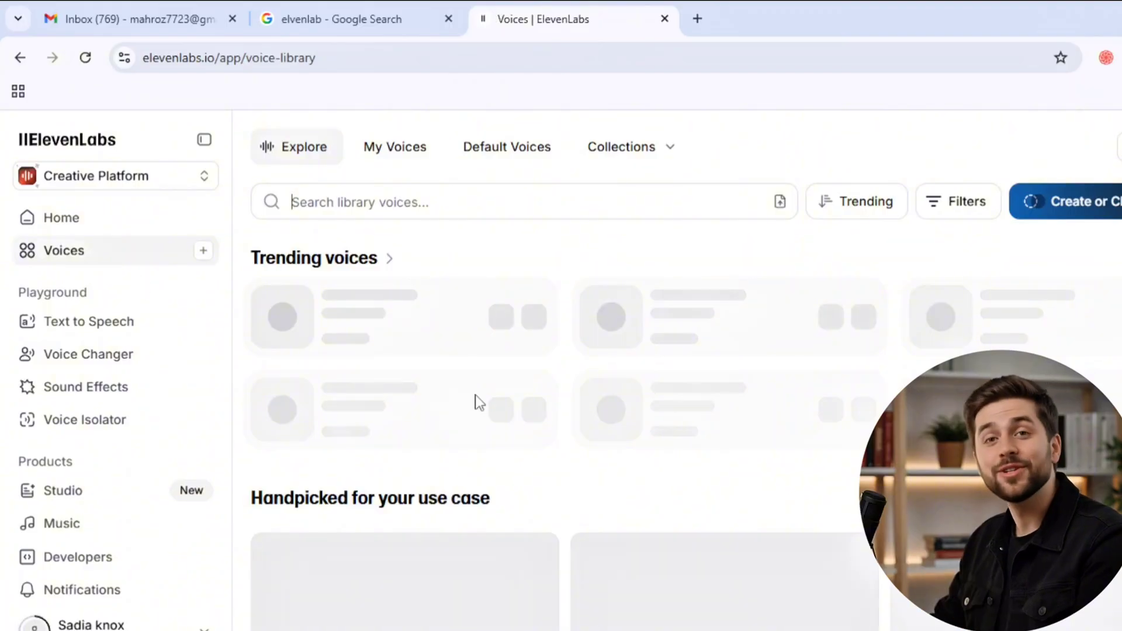
pyautogui.scroll(-3, 479, 402)
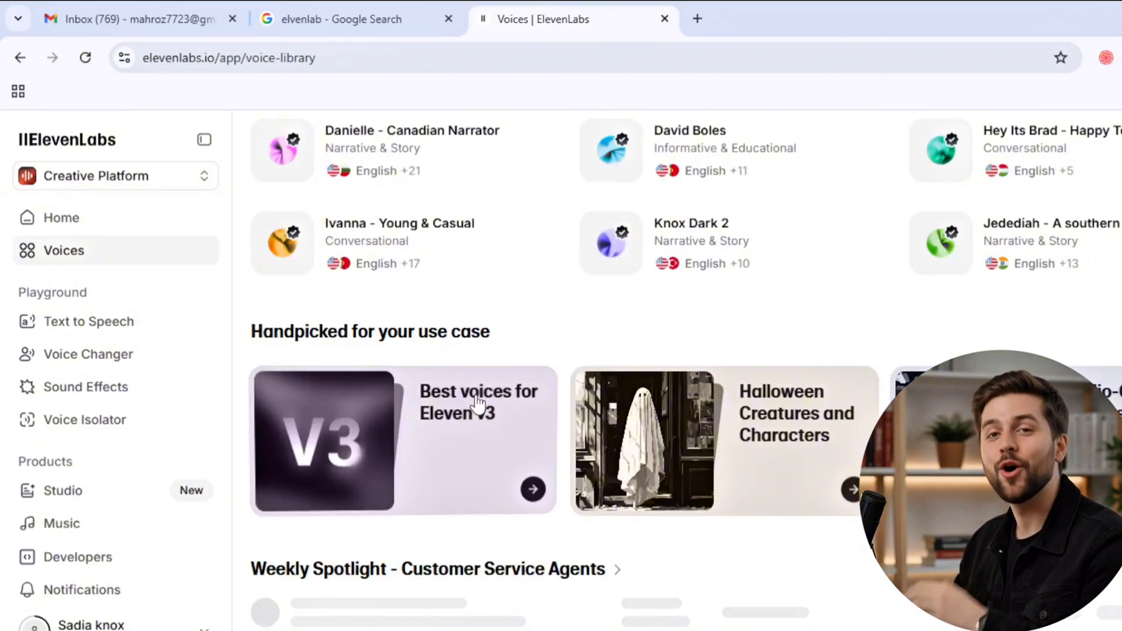
pyautogui.scroll(3, 476, 396)
pyautogui.rightClick(476, 397)
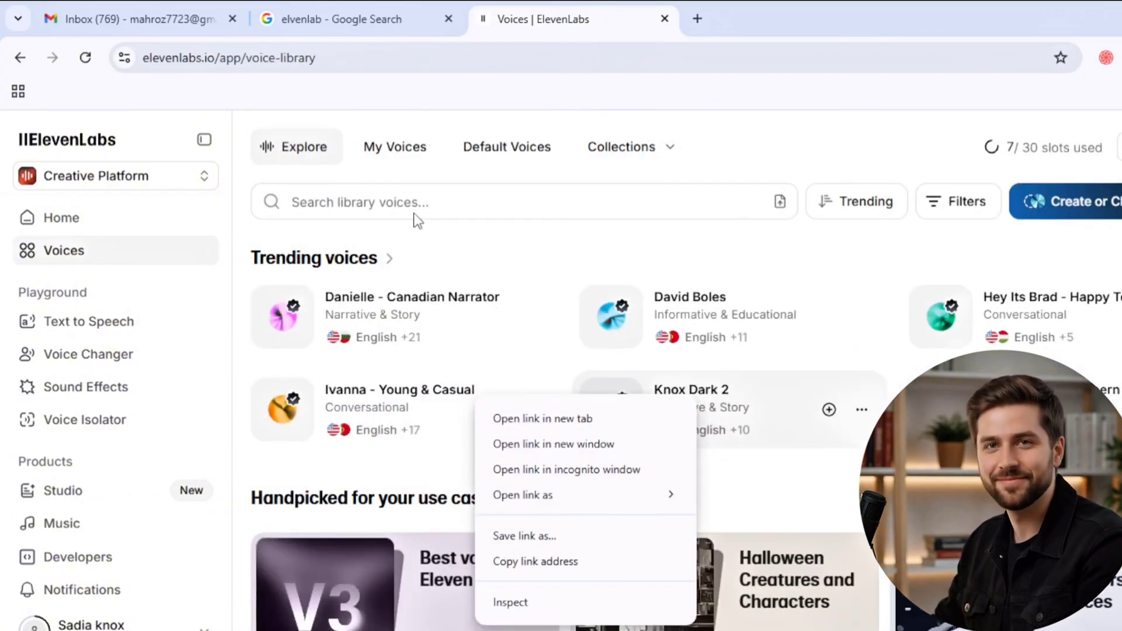
# - Search the saved voices in My Voices for "liam"
pyautogui.click(372, 153)
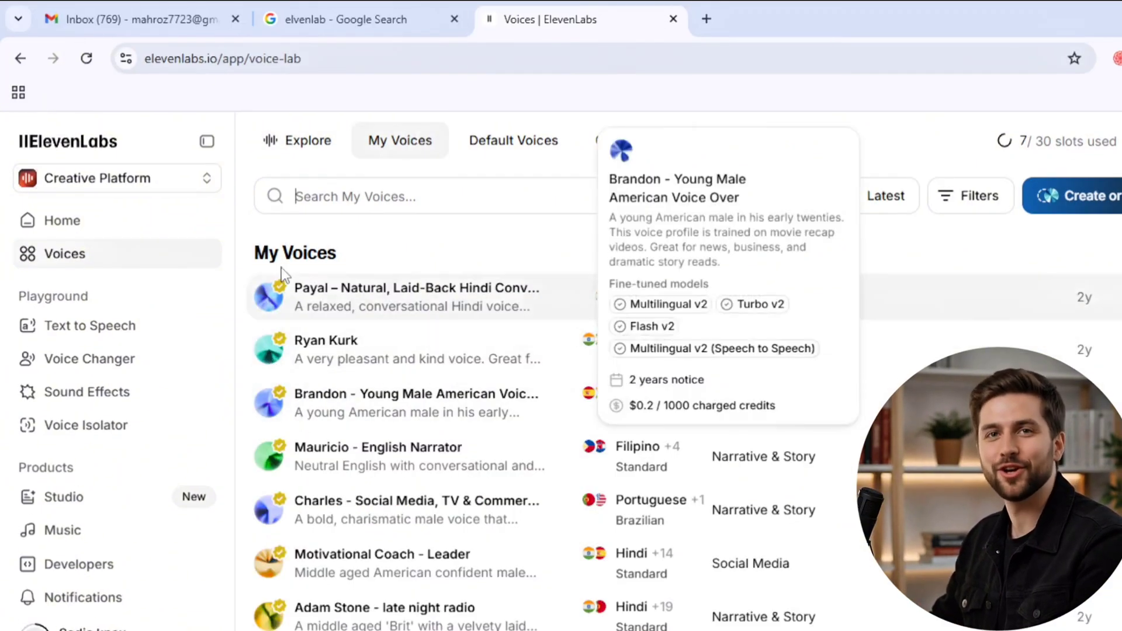
pyautogui.click(388, 197)
pyautogui.write('liam')
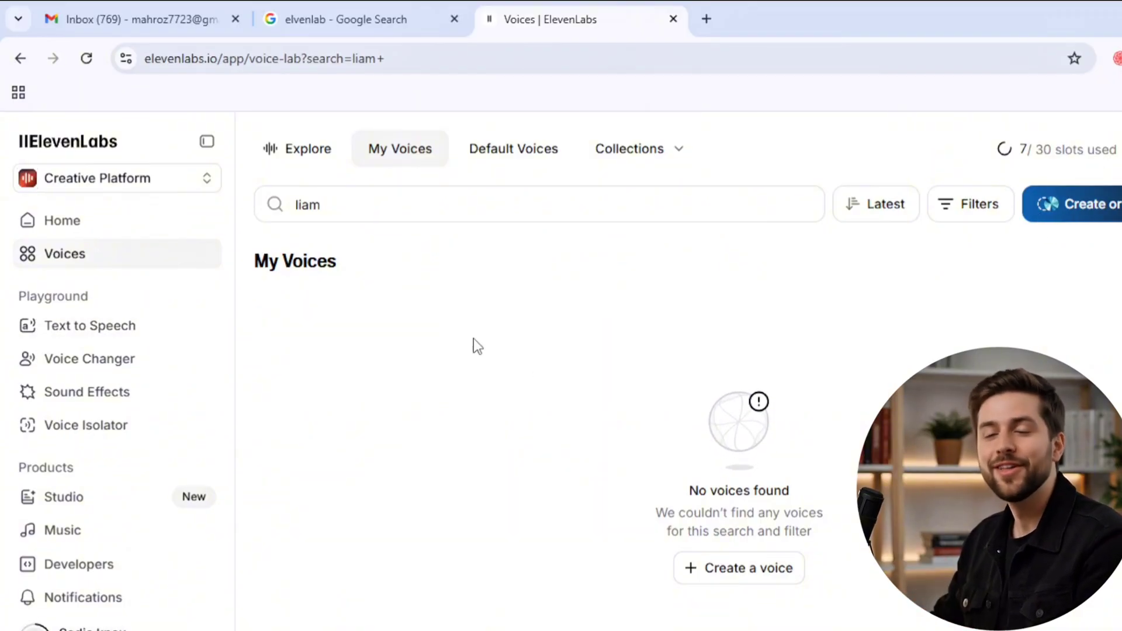
# - Review the methods for adding a new voice and start an Instant Voice Clone
pyautogui.click(1078, 216)
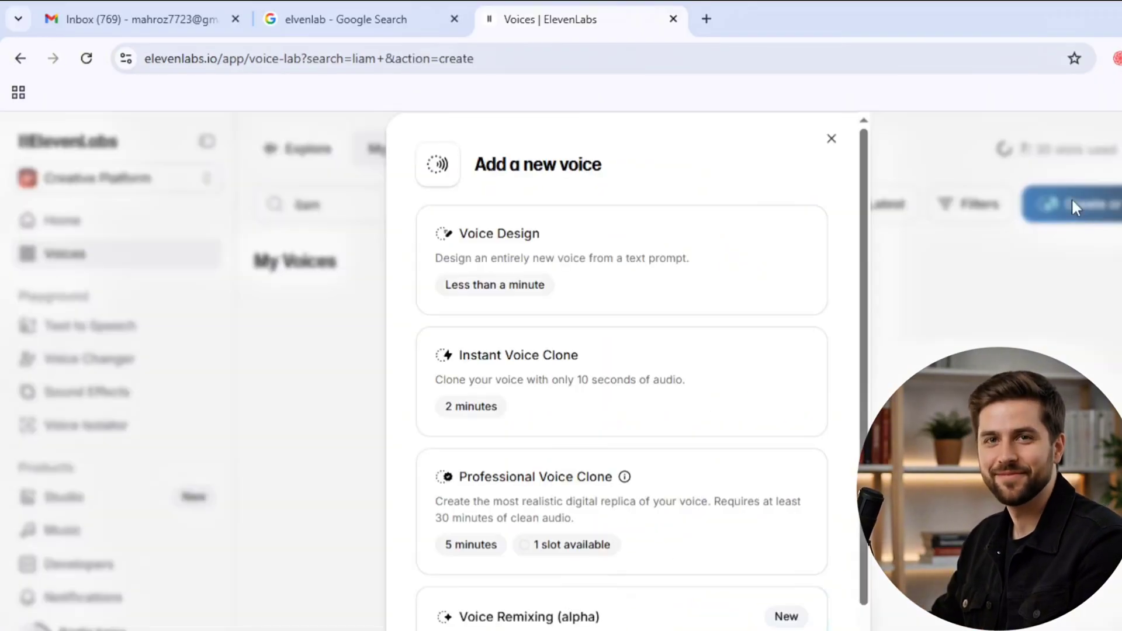
pyautogui.scroll(-1, 474, 272)
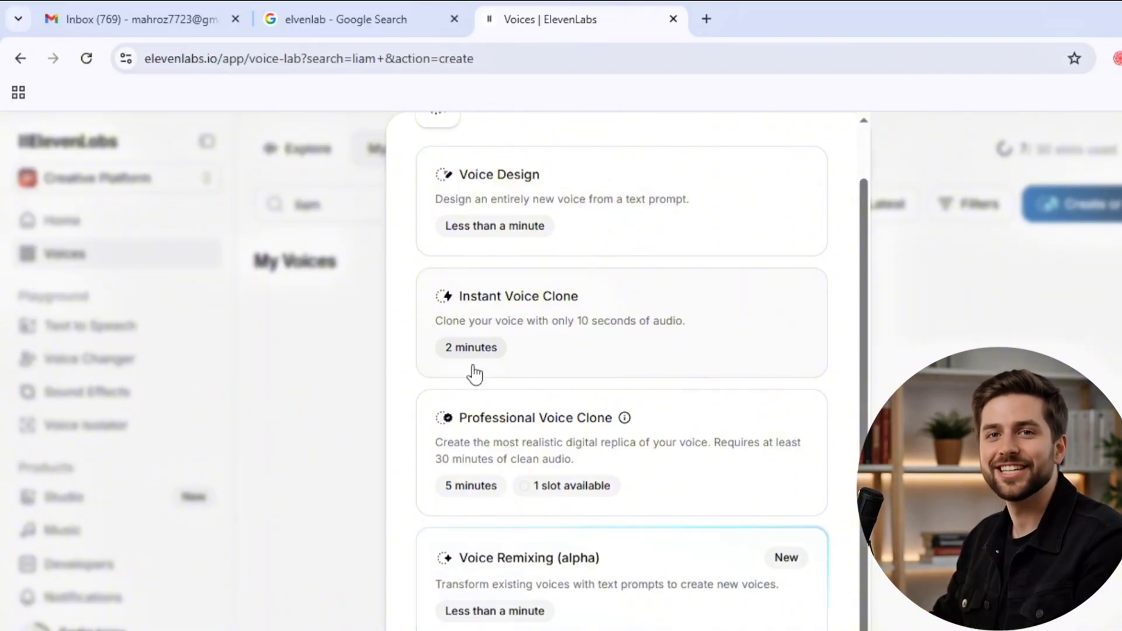
pyautogui.click(475, 373)
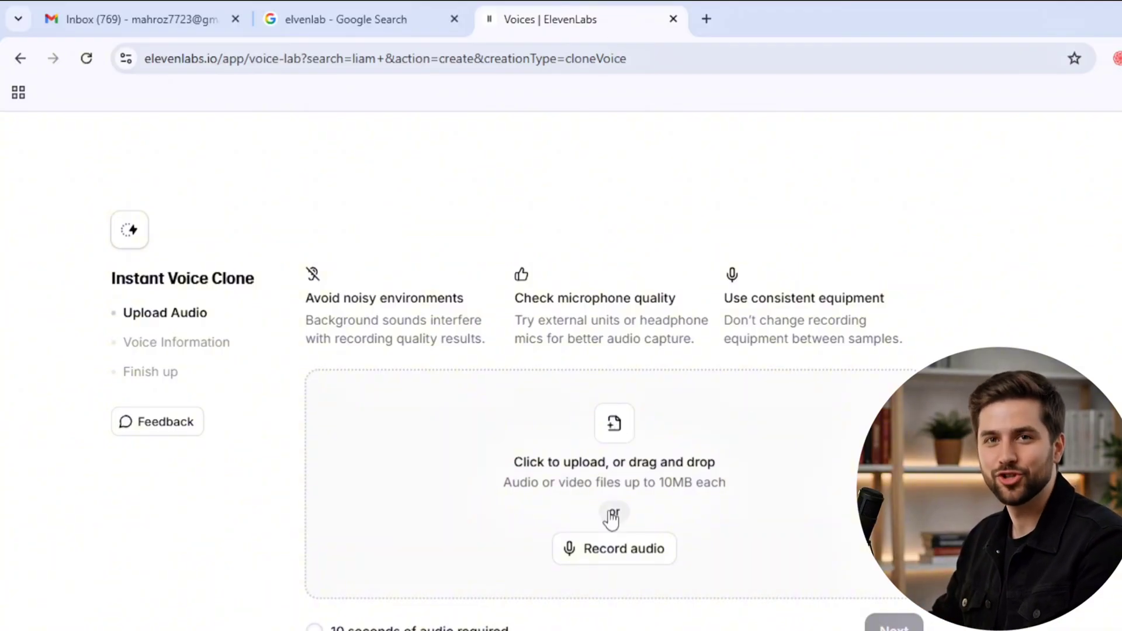
# - Record a voice sample of about 13 seconds with the default microphone for the instant clone
pyautogui.scroll(-2, 685, 491)
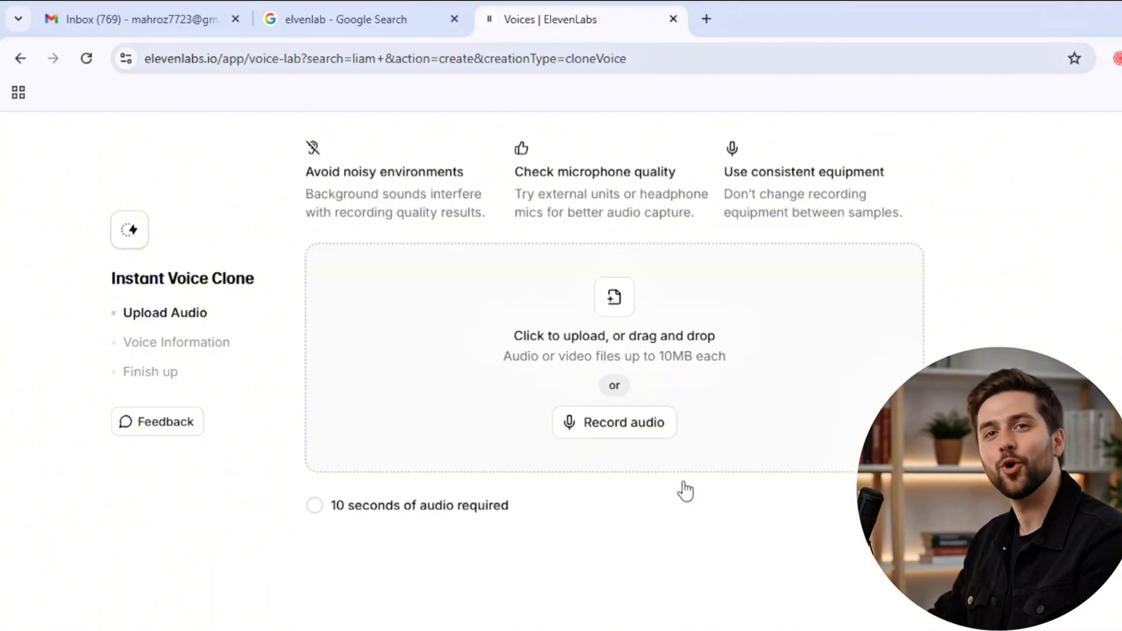
pyautogui.click(614, 421)
pyautogui.click(721, 368)
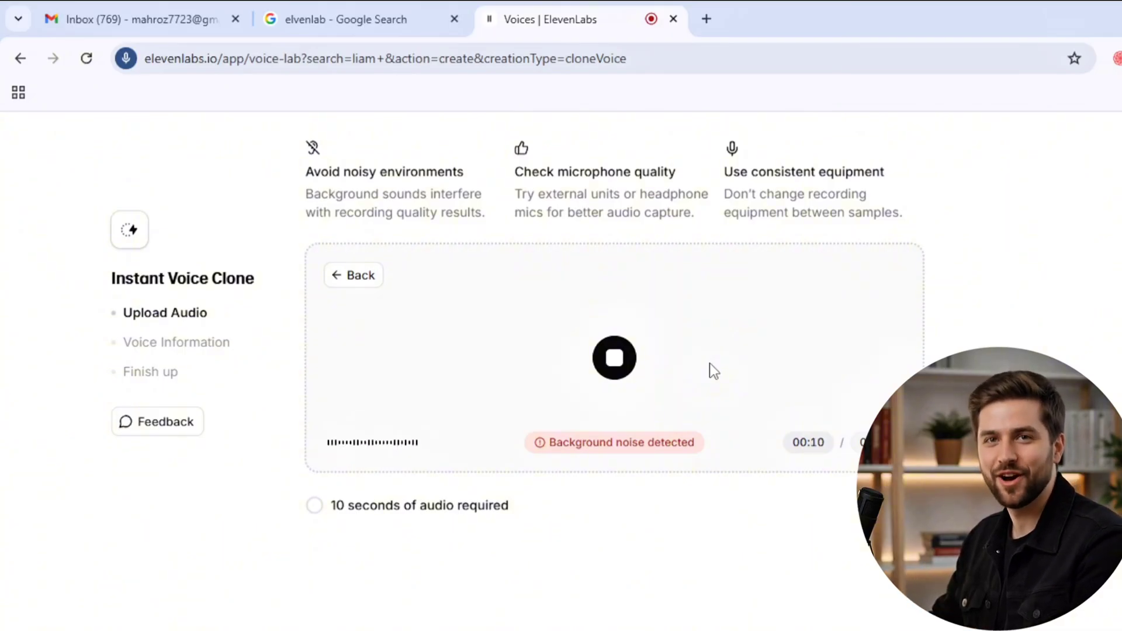
pyautogui.click(614, 367)
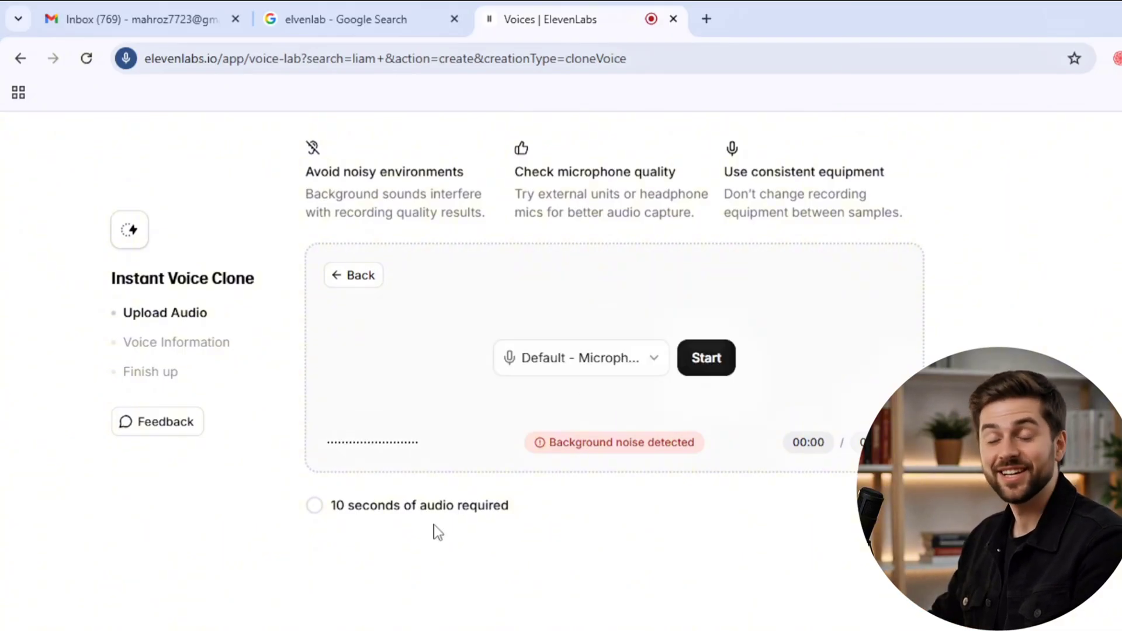
pyautogui.scroll(-2, 325, 509)
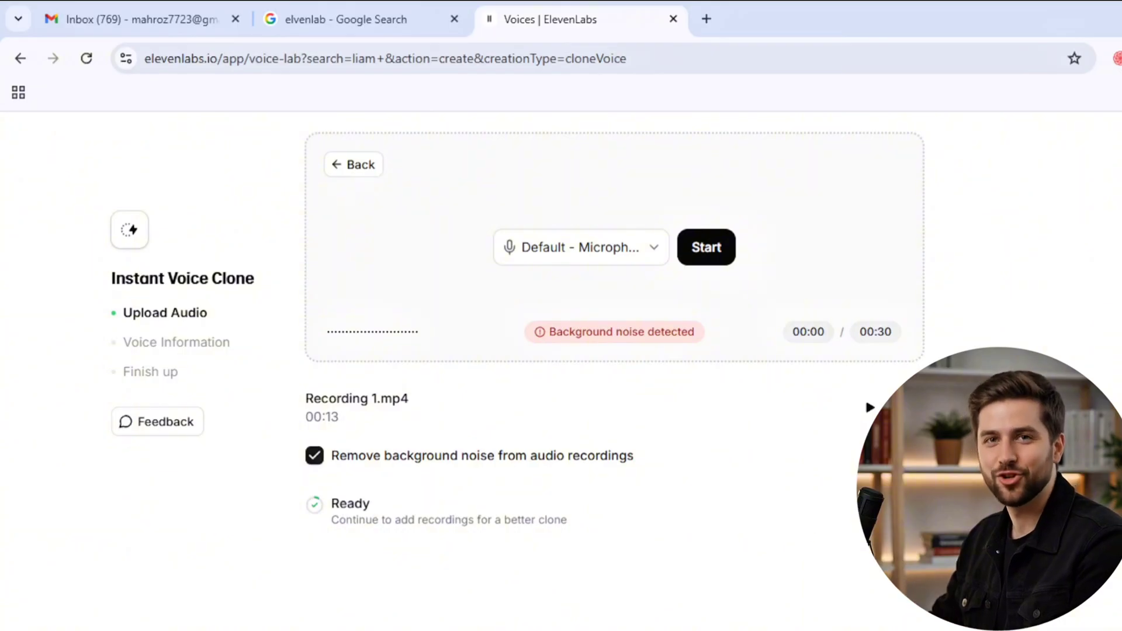
# - Name the cloned voice "ai amorphix" with English as its language, confirm the rights and consent statement, and save it
pyautogui.click(896, 510)
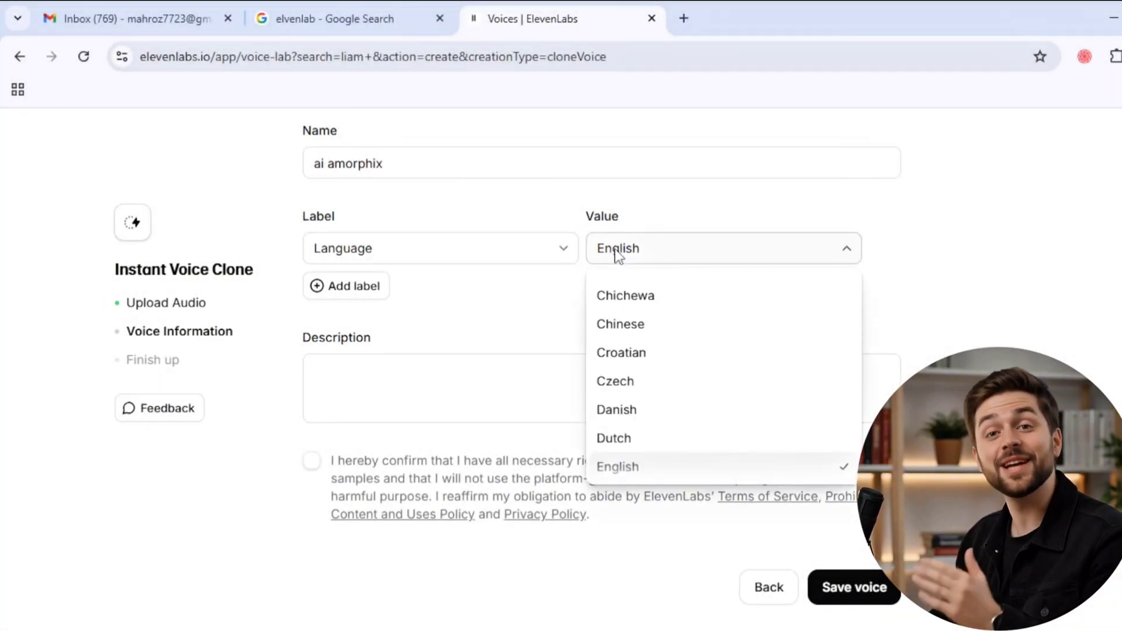
pyautogui.click(617, 255)
pyautogui.click(506, 319)
pyautogui.scroll(-2, 466, 391)
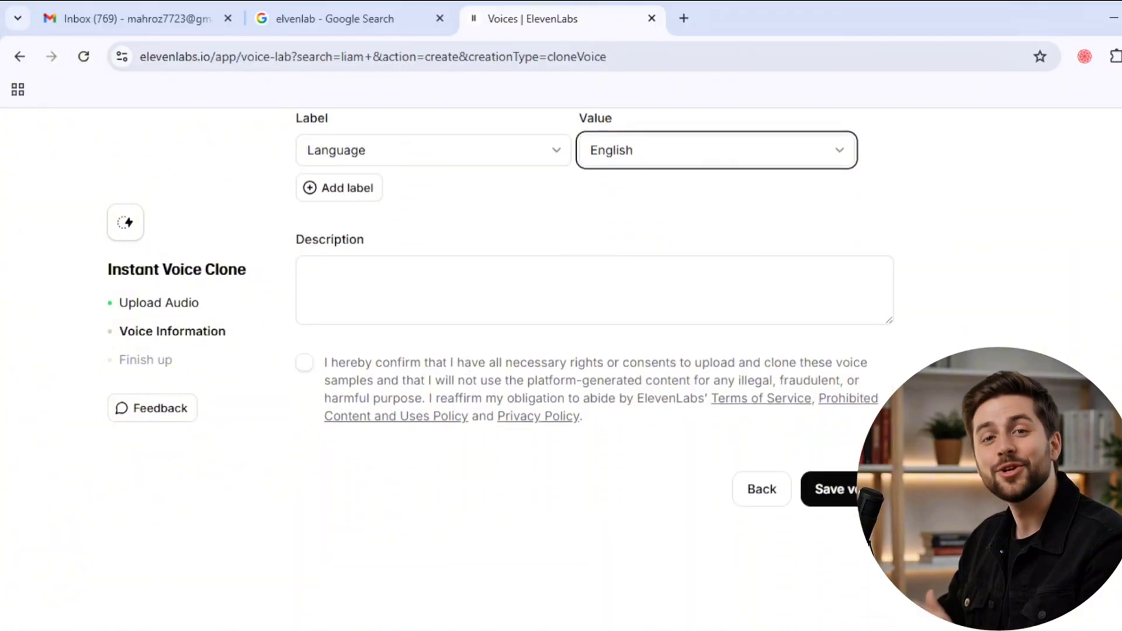
pyautogui.click(840, 498)
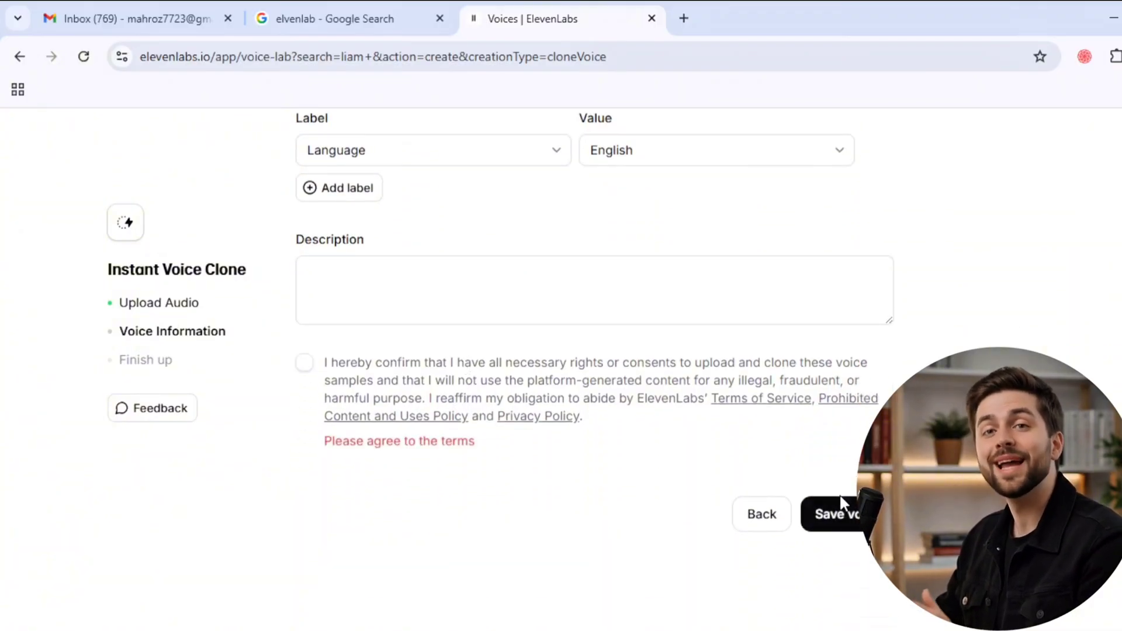
pyautogui.click(306, 367)
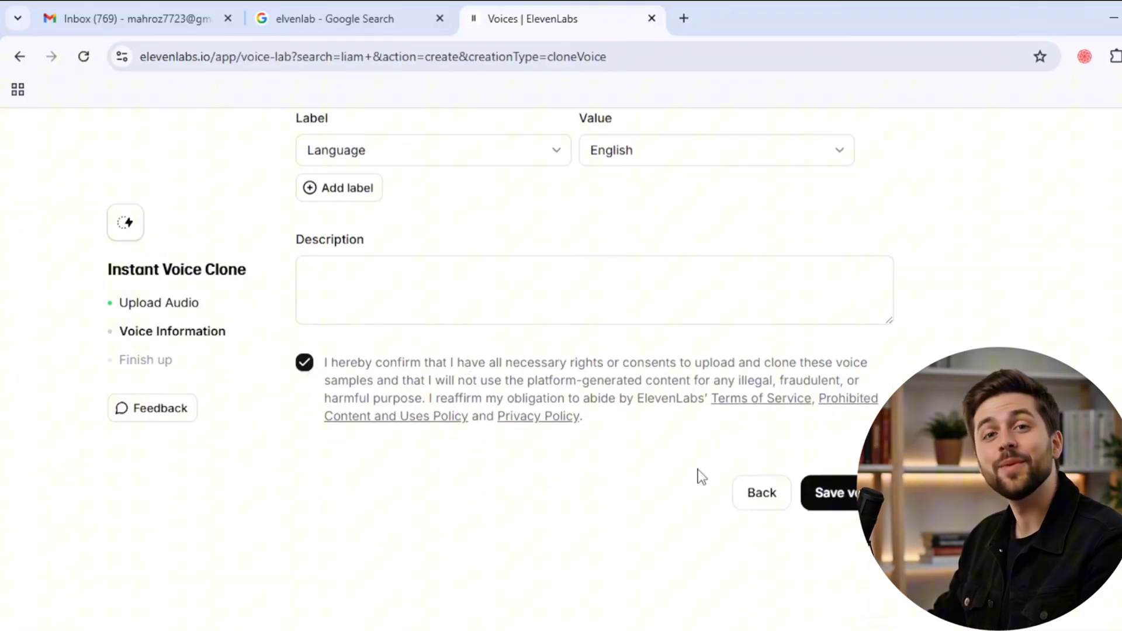
pyautogui.click(844, 492)
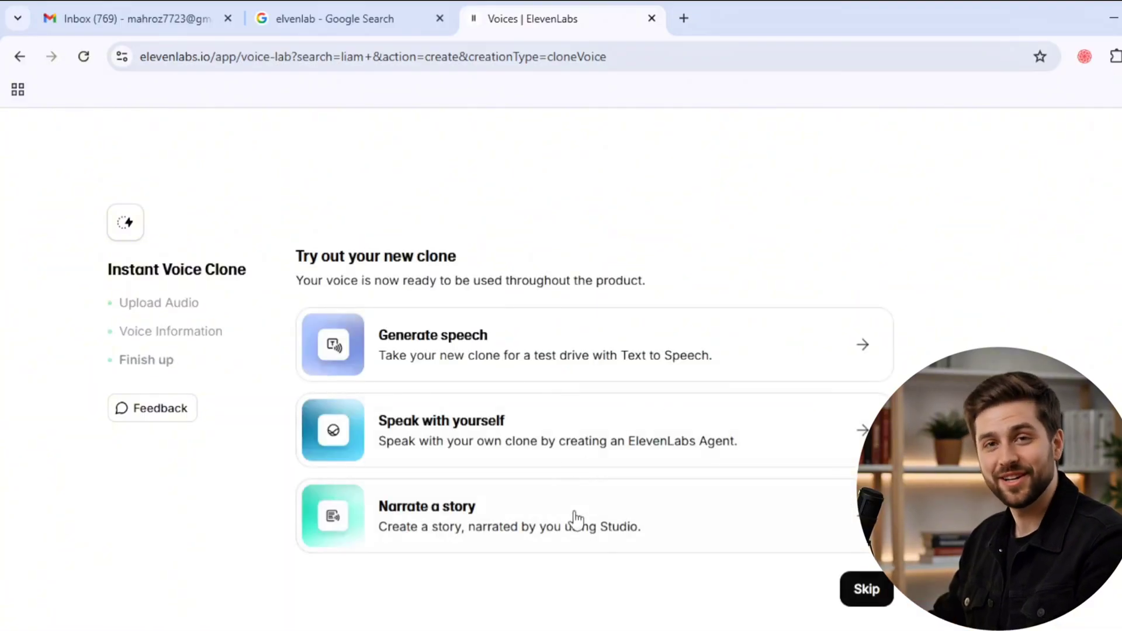
# - Skip the clone try-out, return to the unfiltered My Voices list and play the ai amorphix voice's preview
pyautogui.click(864, 589)
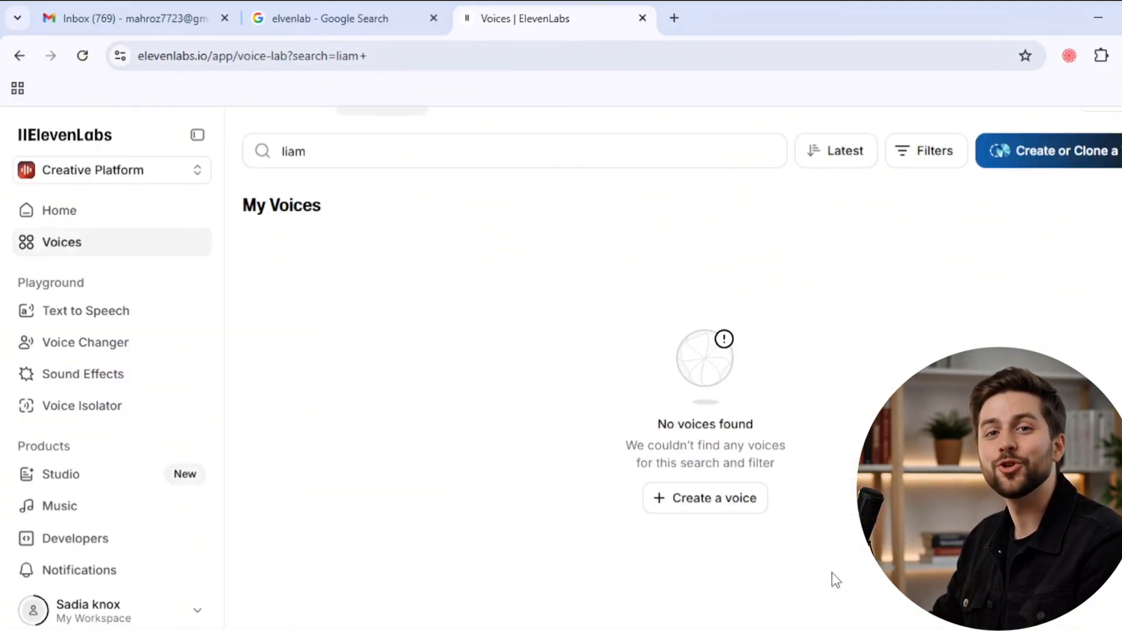
pyautogui.scroll(1, 546, 354)
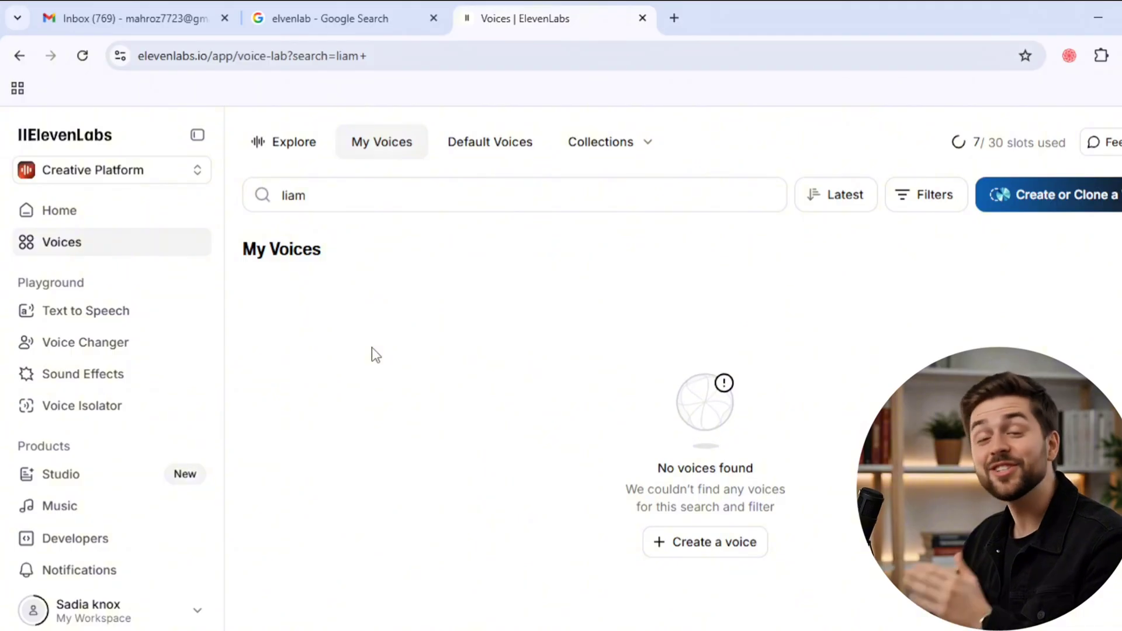
pyautogui.click(83, 57)
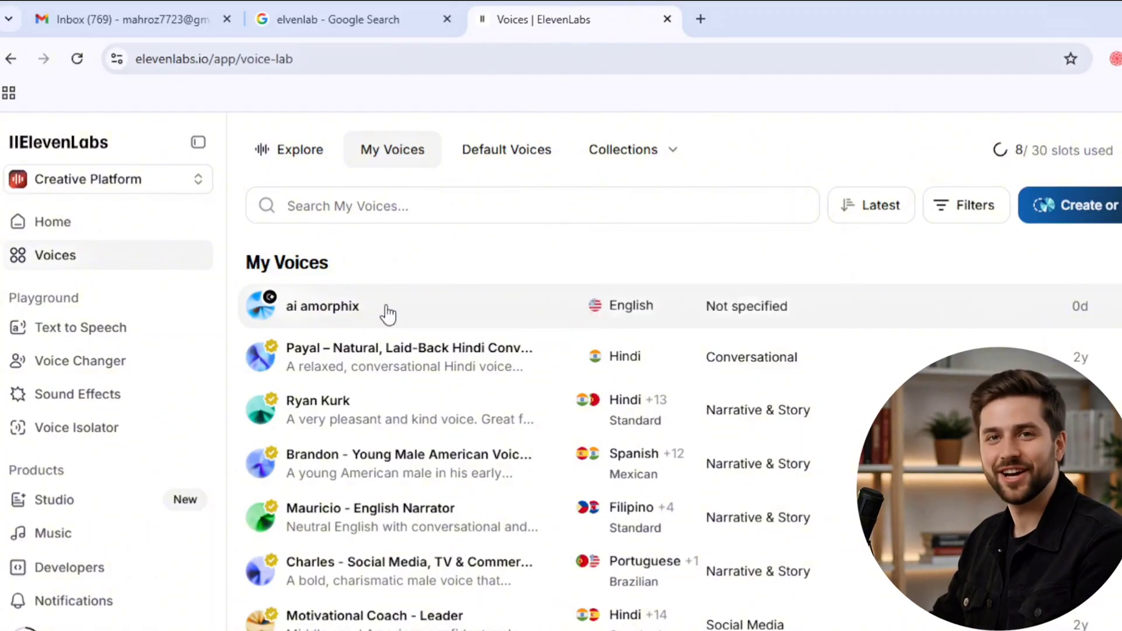
pyautogui.click(666, 319)
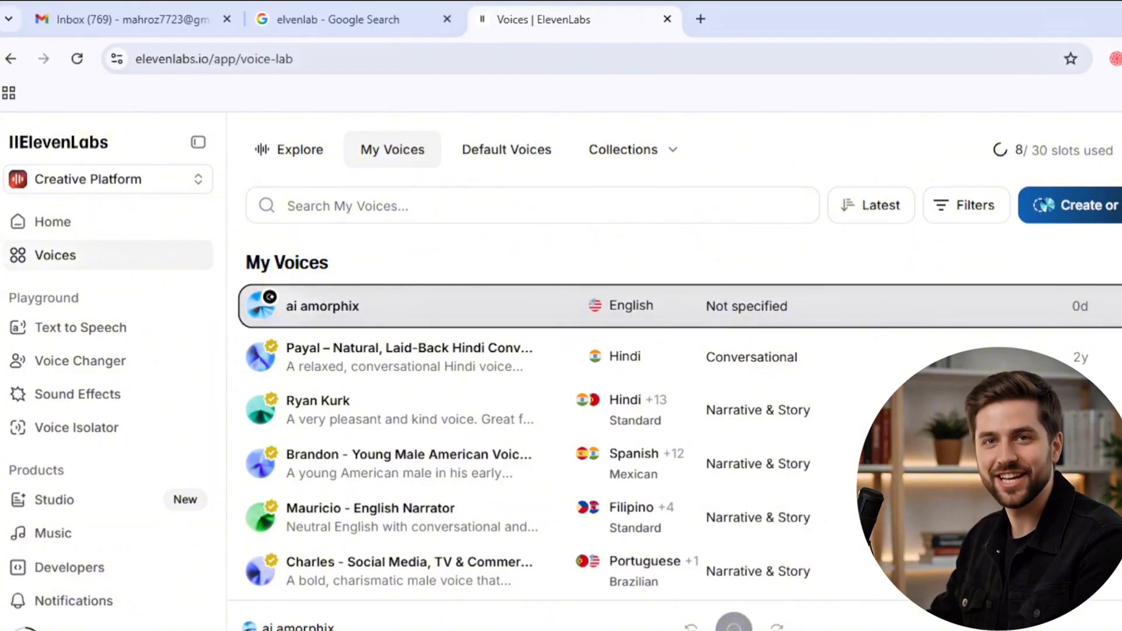
pyautogui.click(1119, 307)
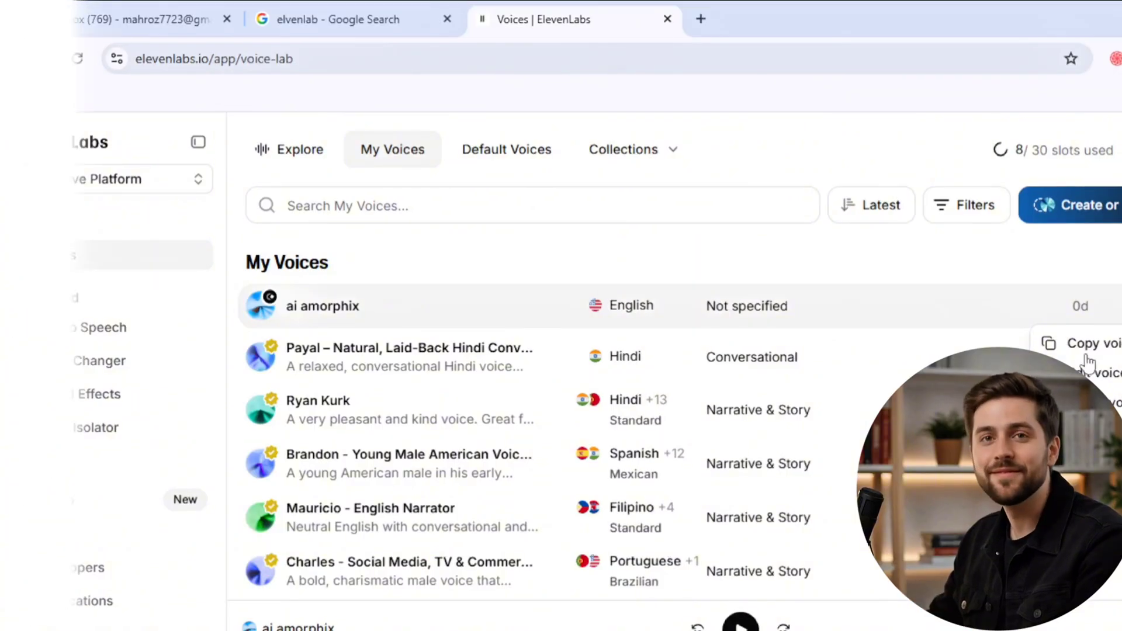
# - In Text to Speech, enter "my name is ai amorphix so want to geneter the voice of my script and also wantered to upload this vocie on youtube"
pyautogui.click(103, 326)
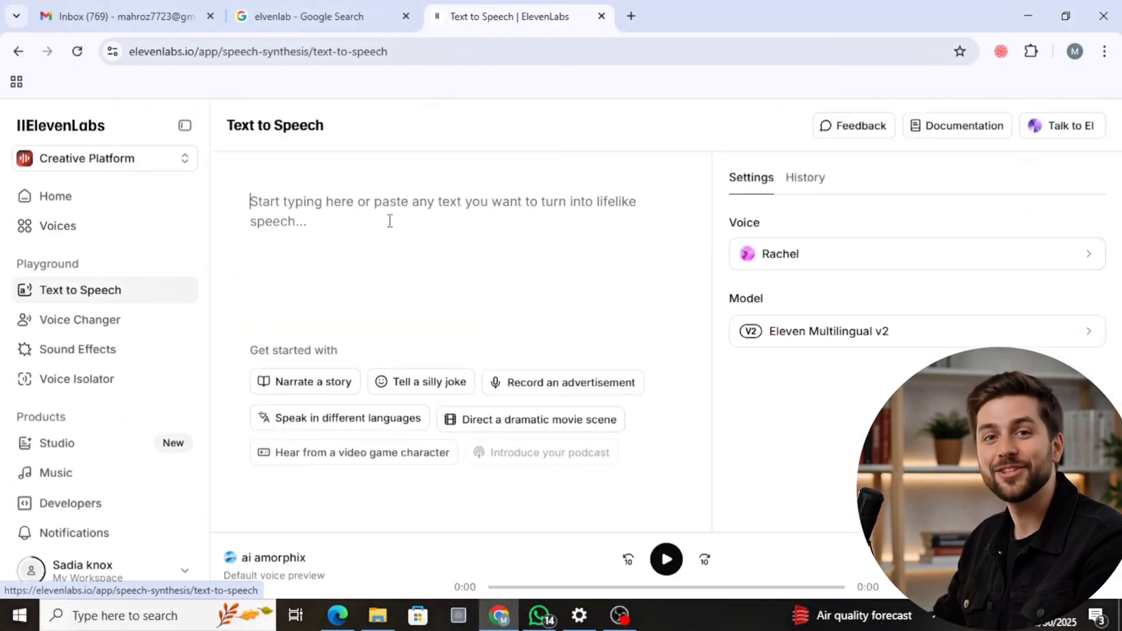
pyautogui.click(287, 203)
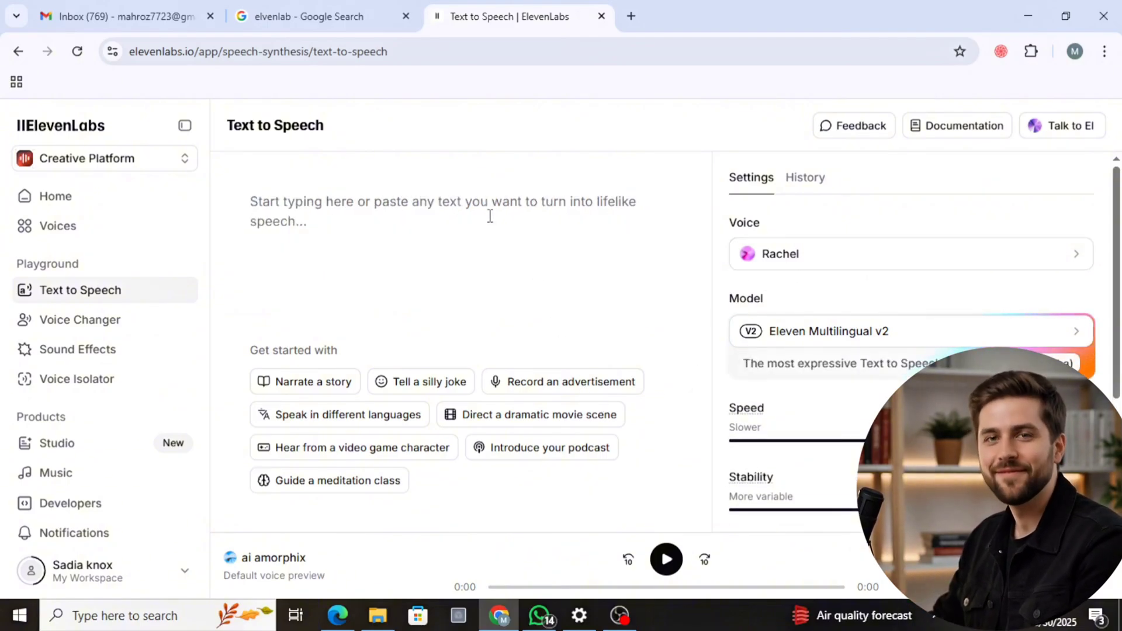
pyautogui.write('my nam')
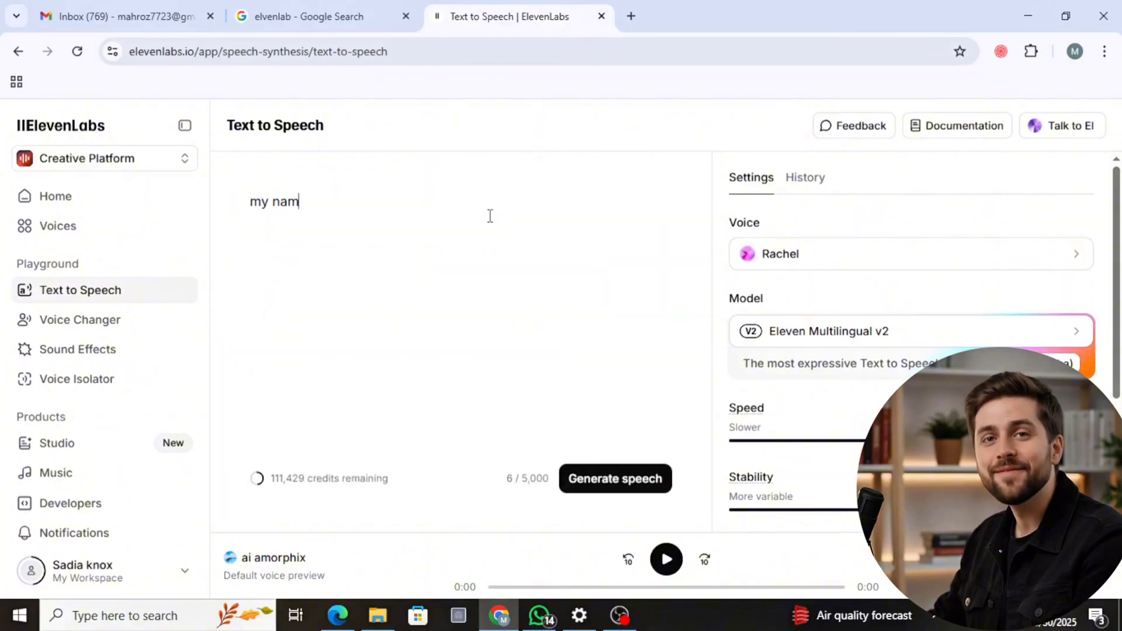
pyautogui.write('e is ai am')
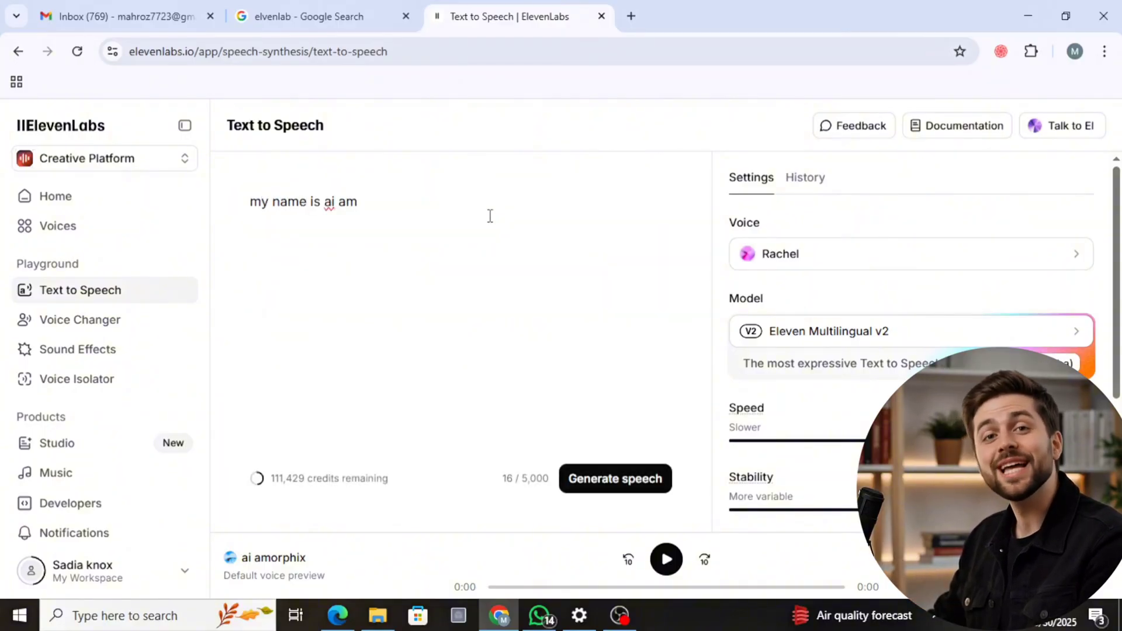
pyautogui.write('orphix so wa')
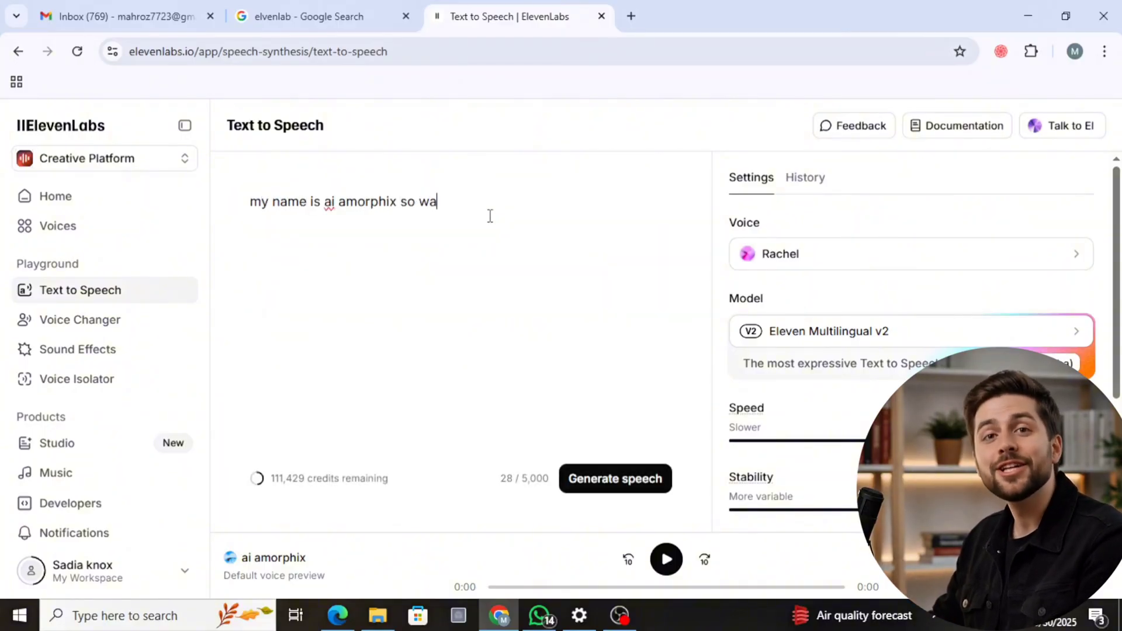
pyautogui.write('nt to geneter the v')
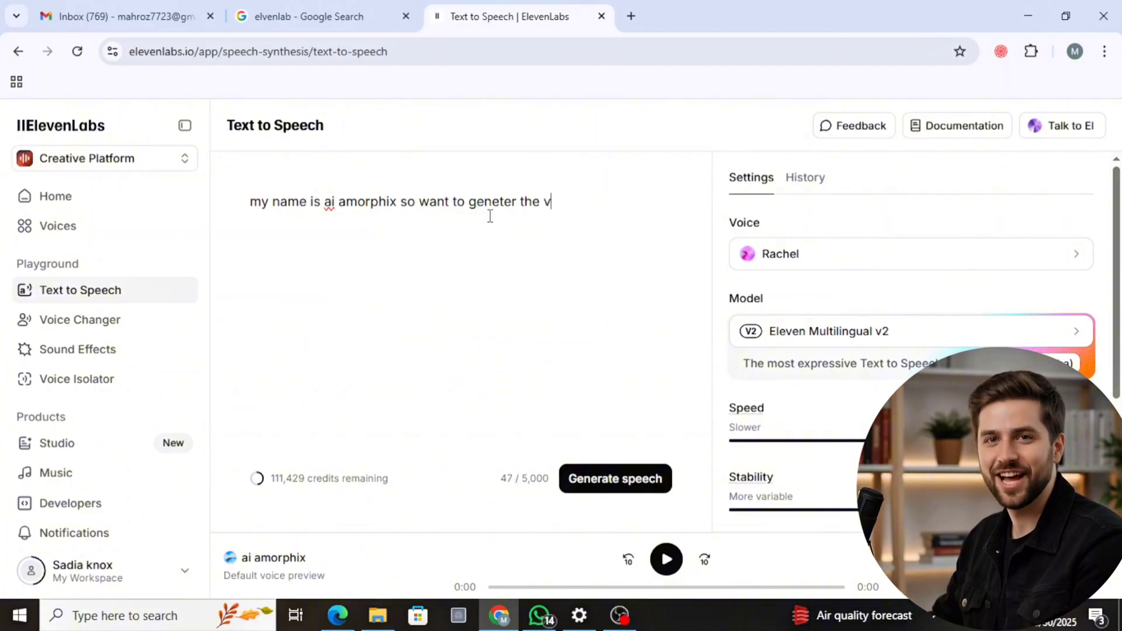
pyautogui.write('oice of my')
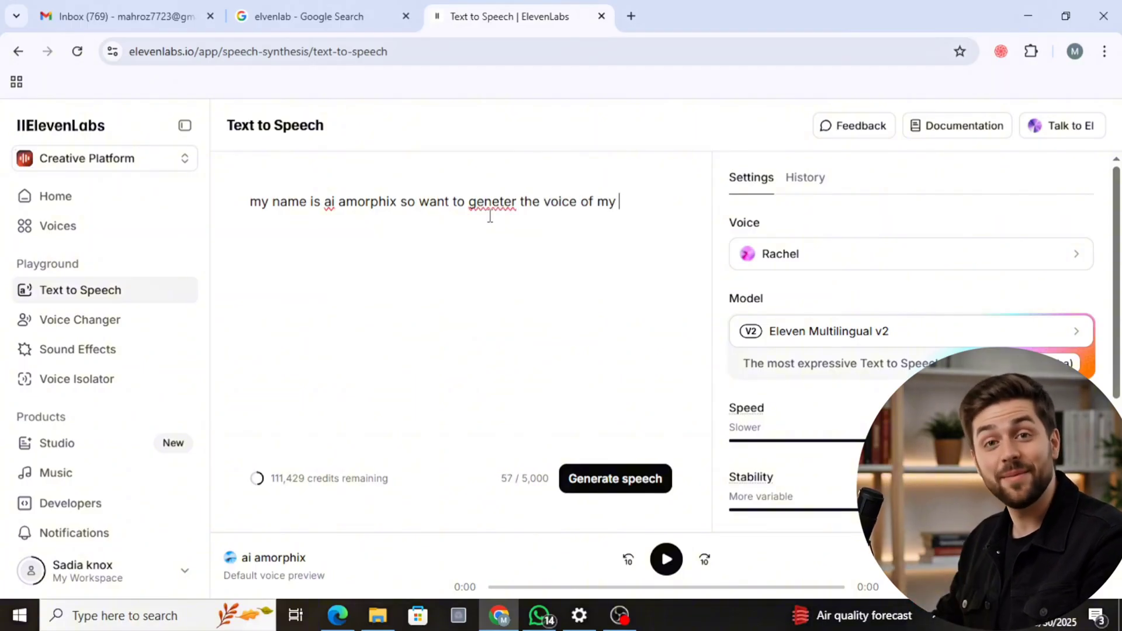
pyautogui.write(' script adn')
pyautogui.press('BackSpace')
pyautogui.press('BackSpace')
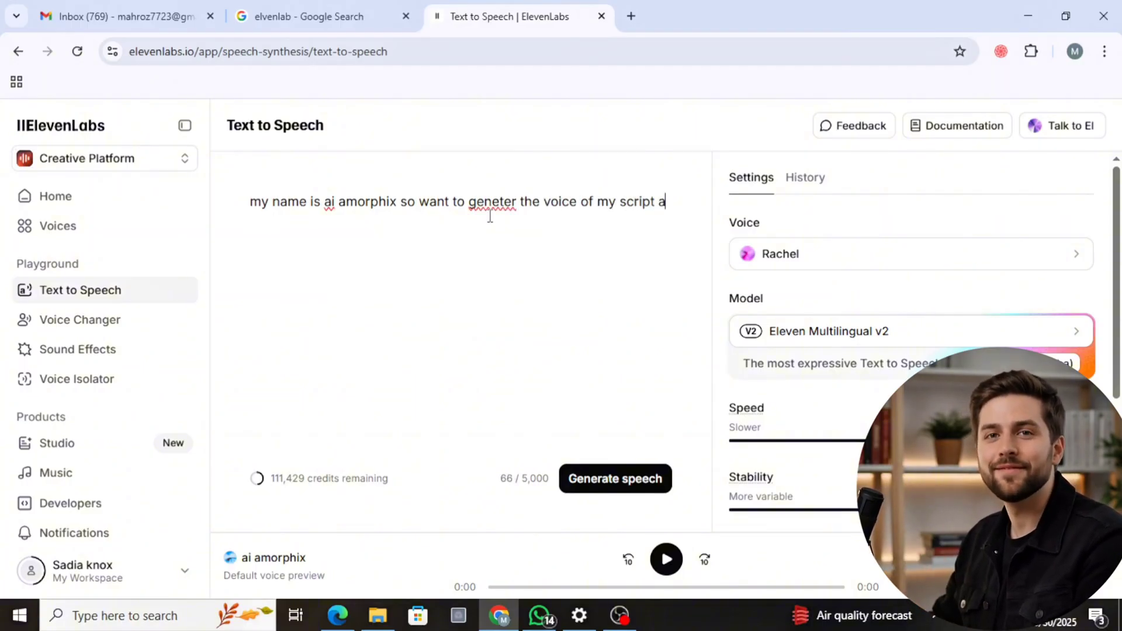
pyautogui.write('nd also ')
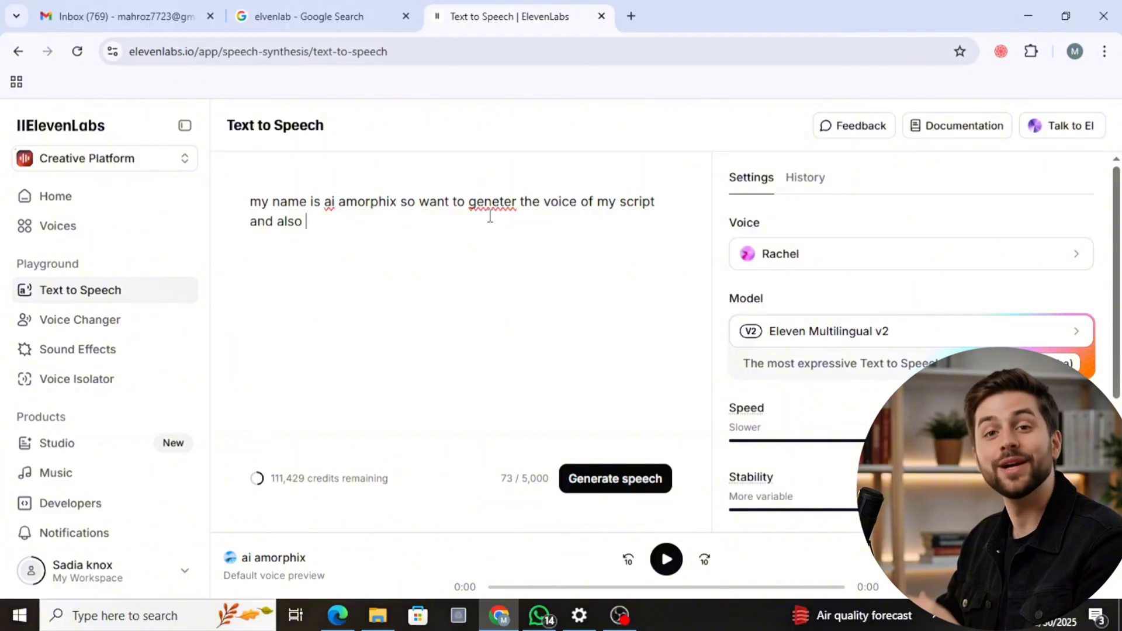
pyautogui.write('wantered to u')
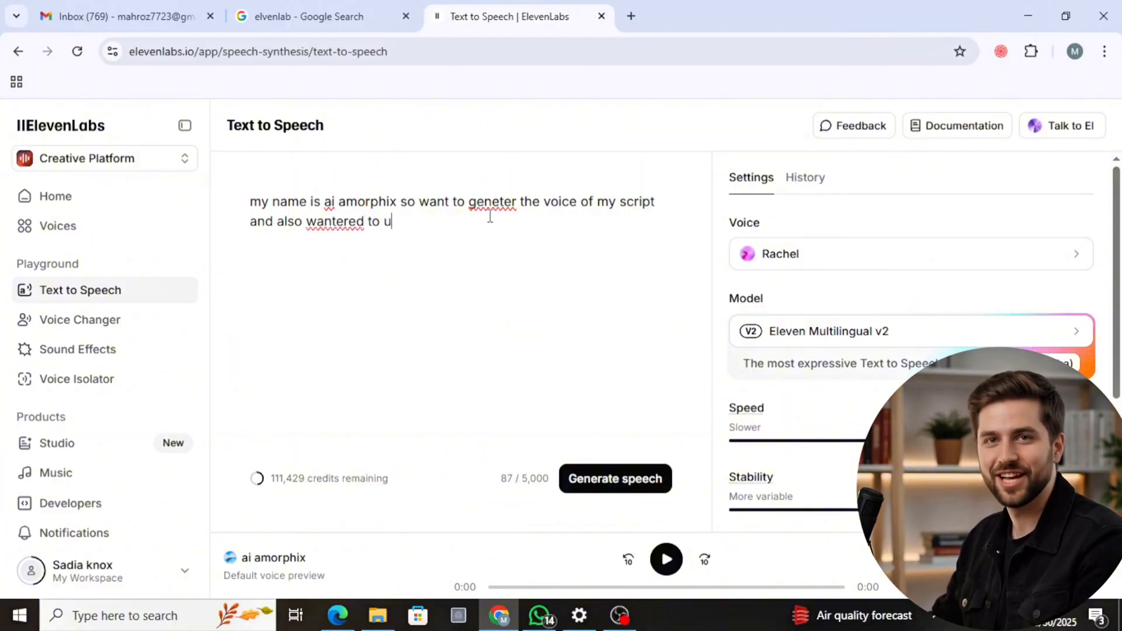
pyautogui.write('pload thus')
pyautogui.press('BackSpace')
pyautogui.press('BackSpace')
pyautogui.write('is ')
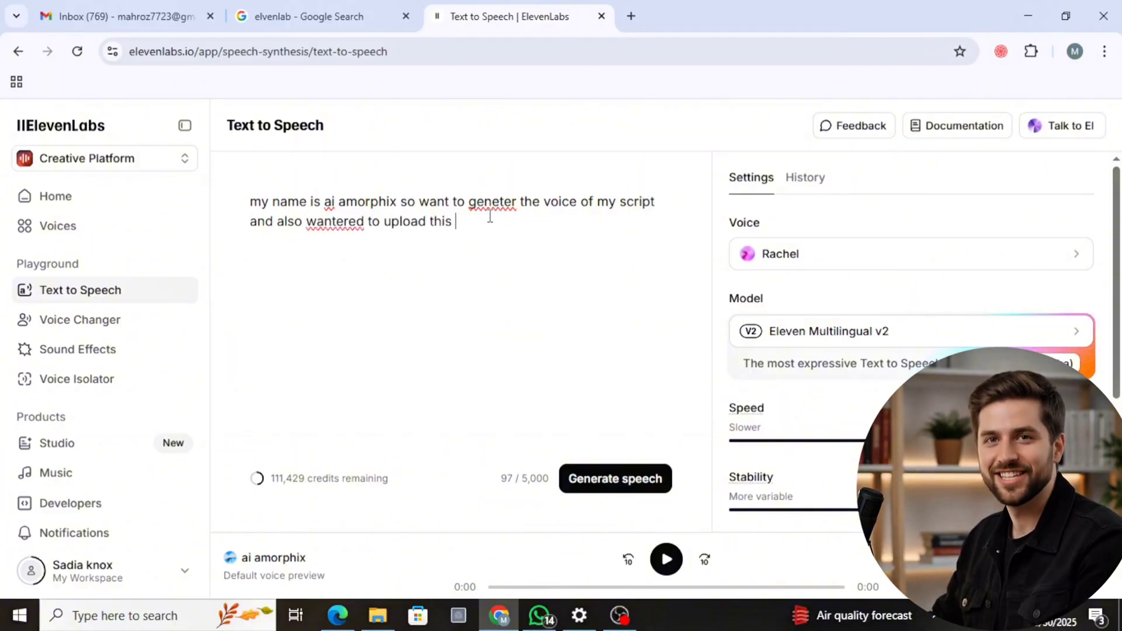
pyautogui.write('vocie on youtube')
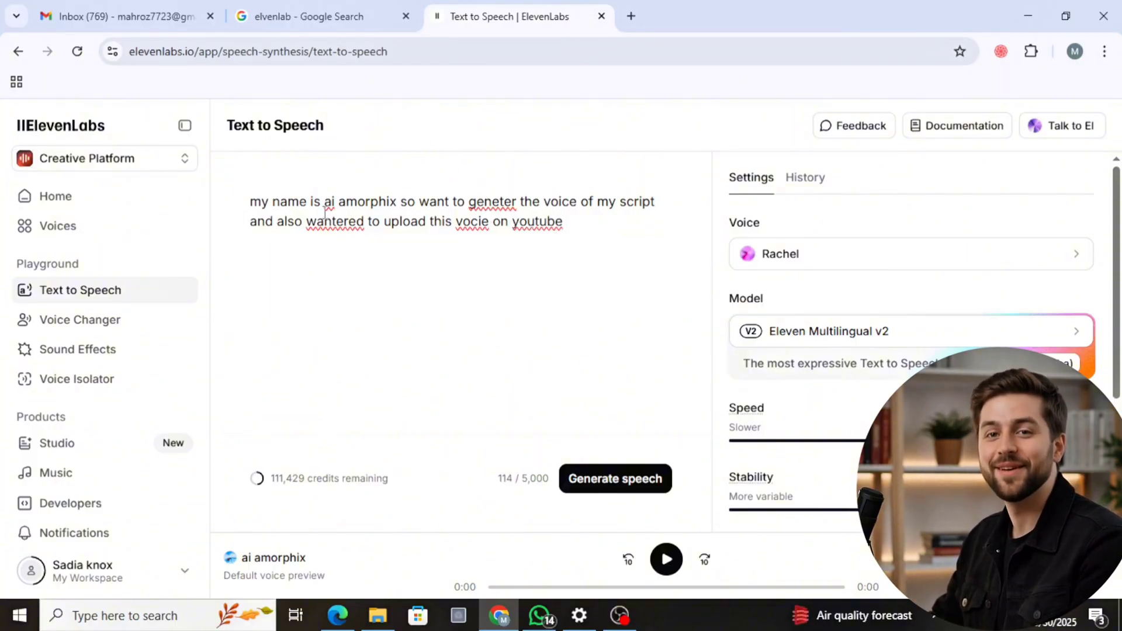
pyautogui.moveTo(263, 209); pyautogui.dragTo(558, 249)
pyautogui.click(528, 326)
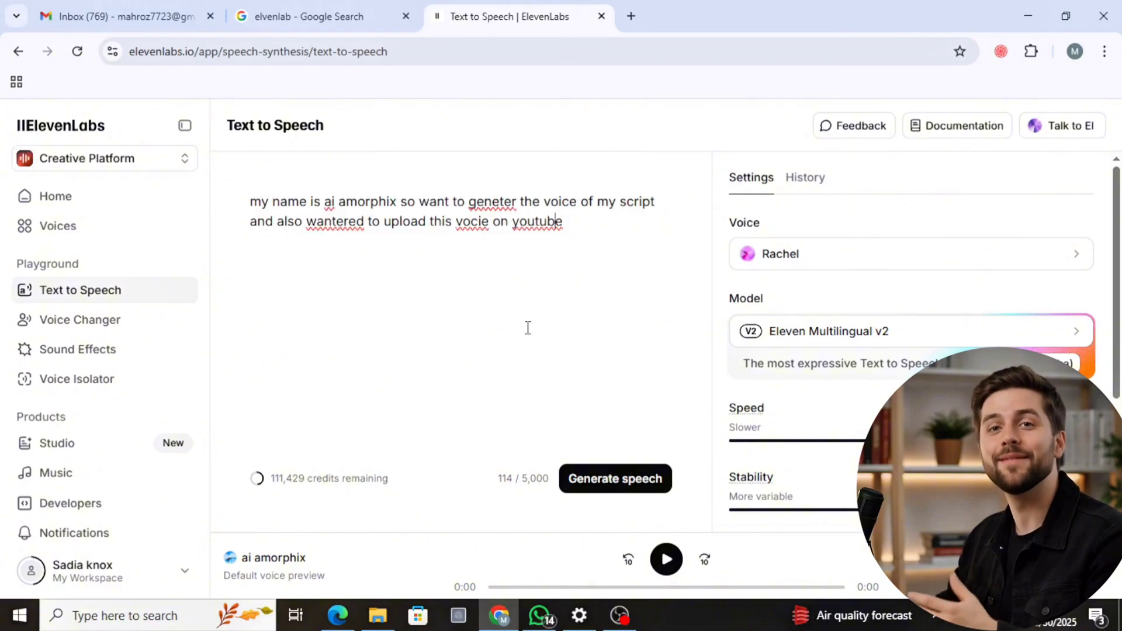
# - Choose Brian from the saved voices for the script and review the speed, stability, similarity and style exaggeration settings
pyautogui.click(798, 264)
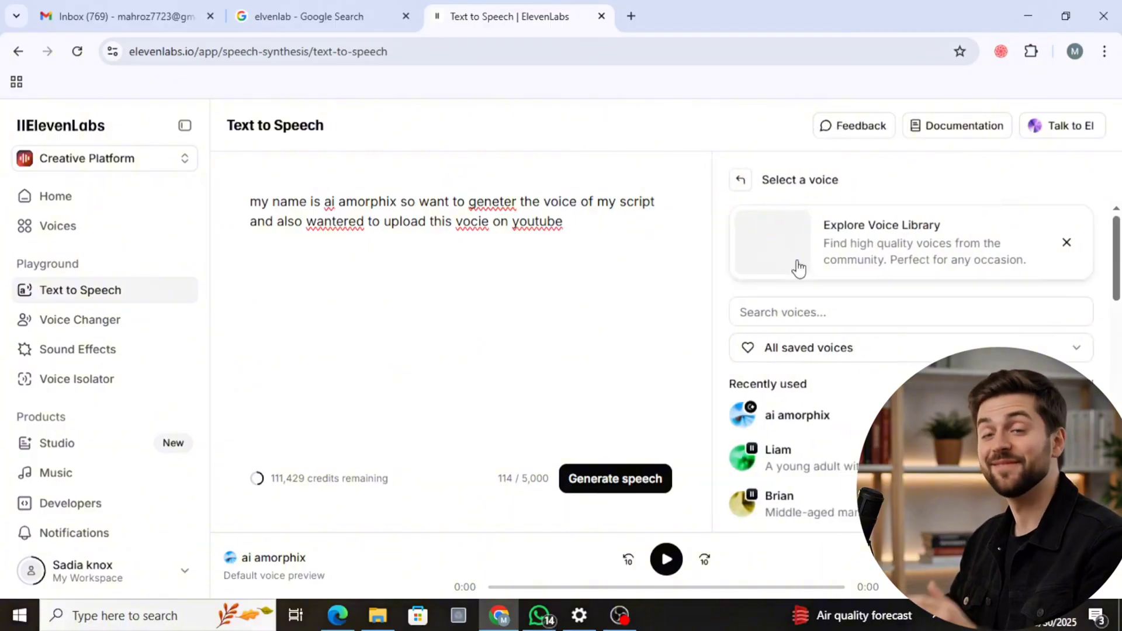
pyautogui.scroll(-10, 777, 437)
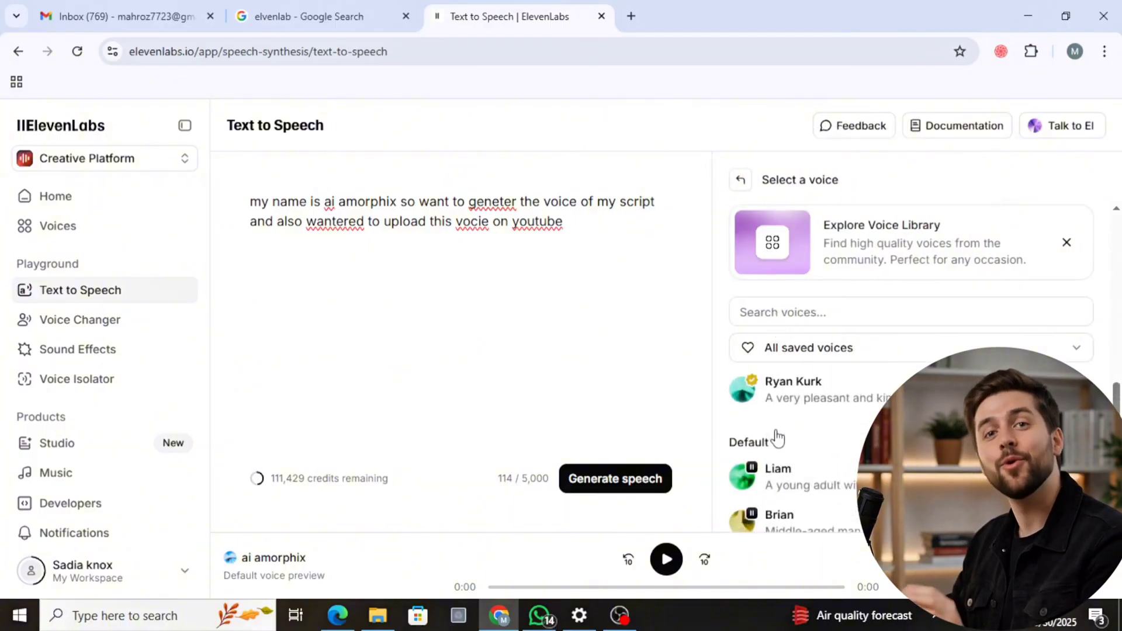
pyautogui.scroll(7, 777, 437)
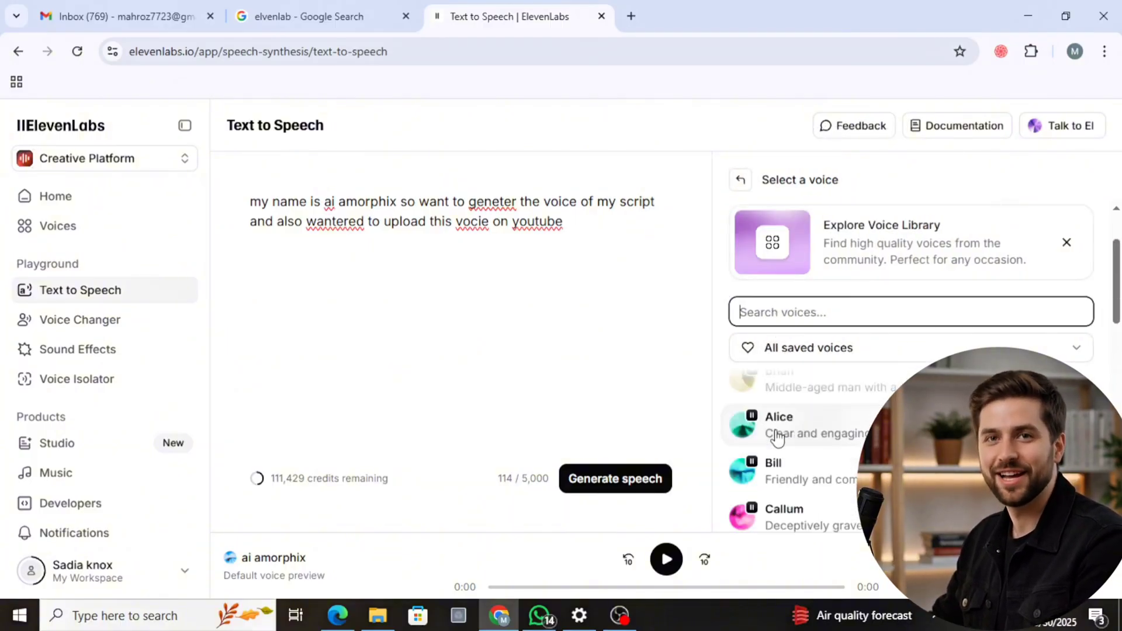
pyautogui.scroll(-5, 777, 437)
pyautogui.scroll(6, 777, 437)
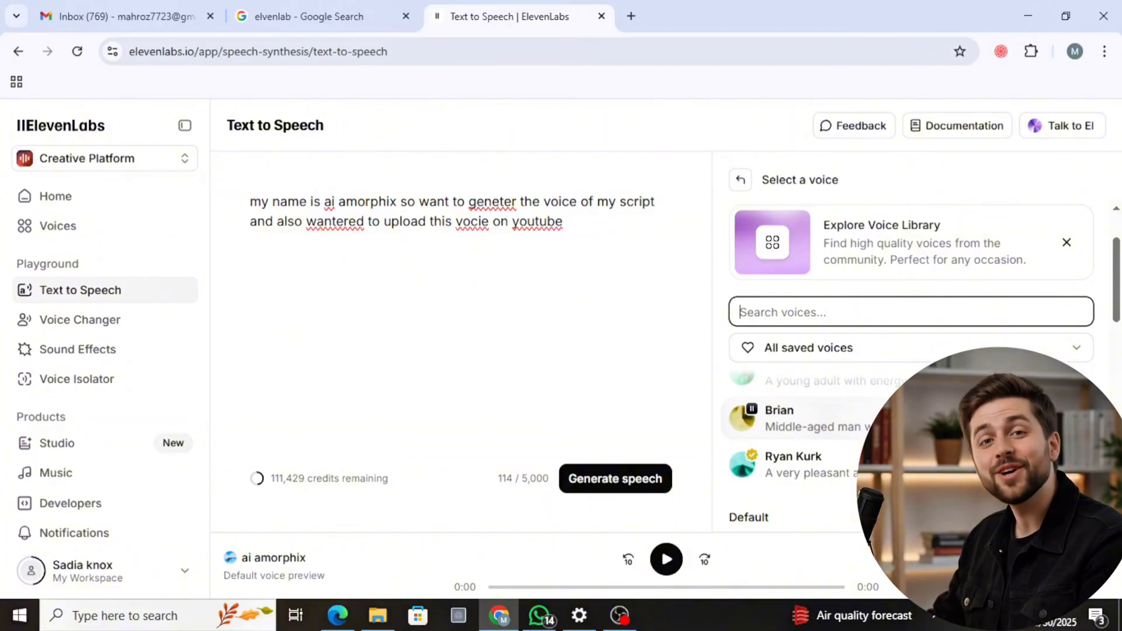
pyautogui.click(745, 424)
pyautogui.click(745, 424)
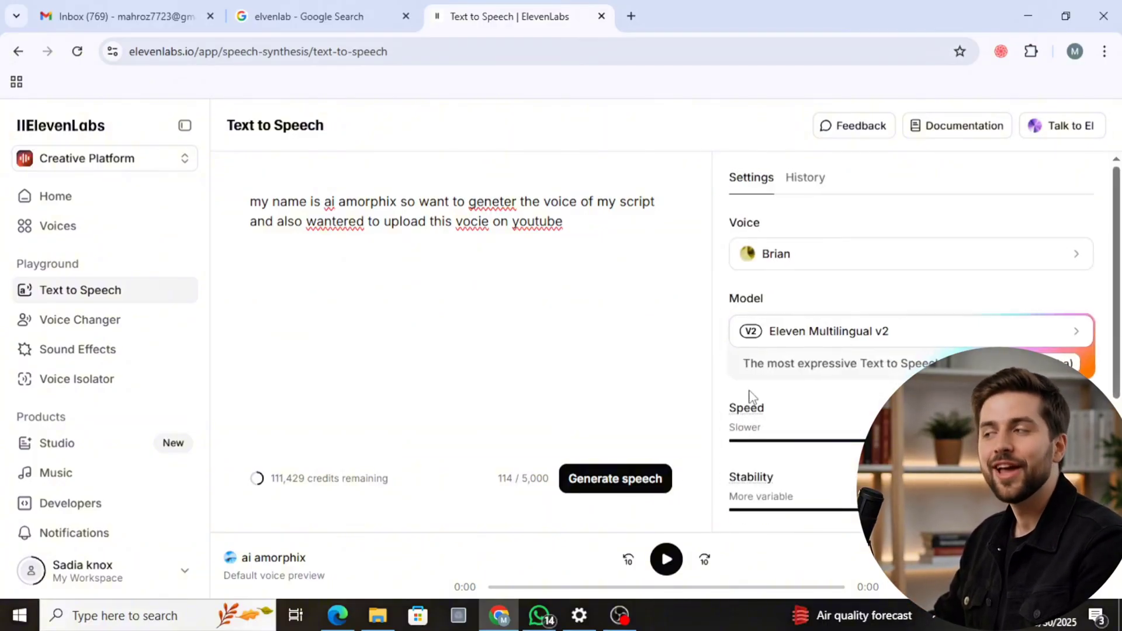
pyautogui.scroll(-3, 819, 354)
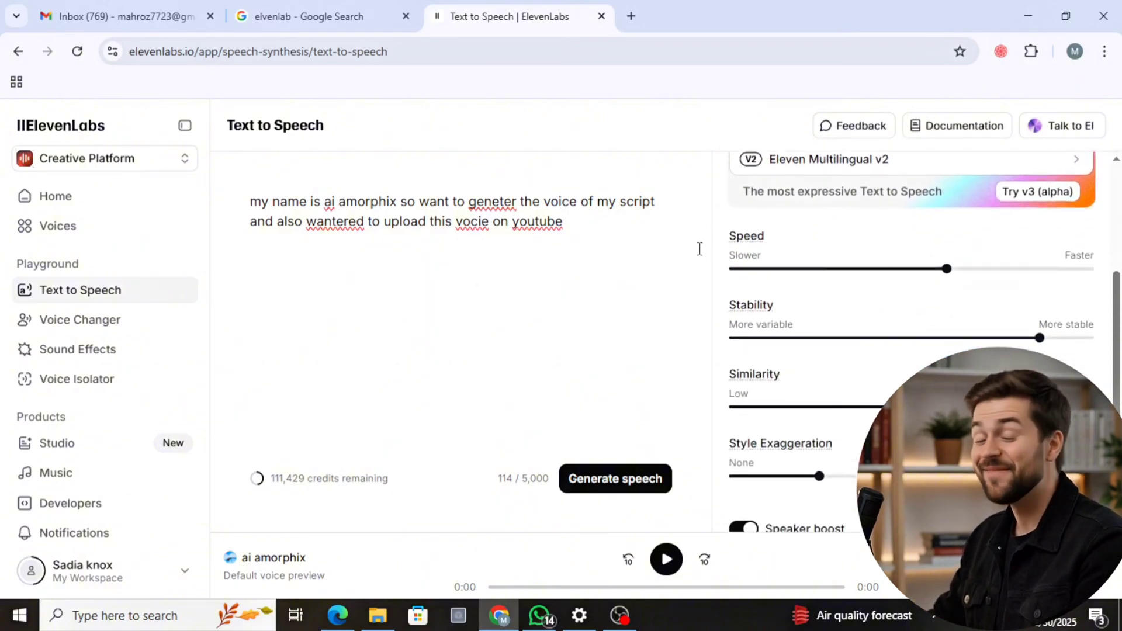
pyautogui.scroll(-1, 963, 298)
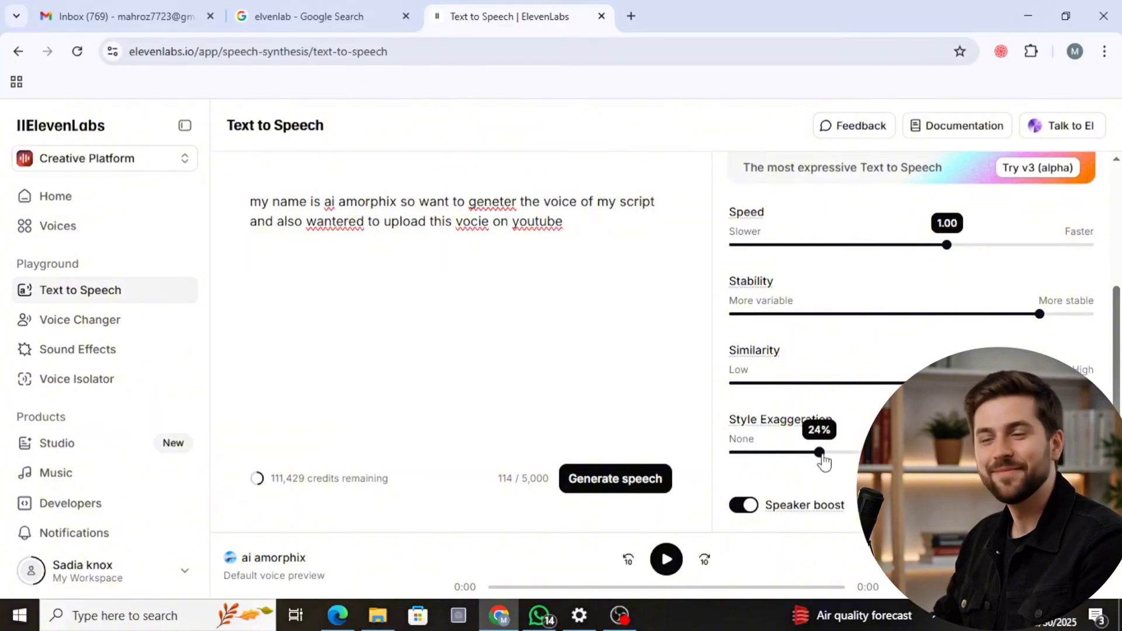
pyautogui.moveTo(821, 454)
pyautogui.mouseDown()
pyautogui.moveTo(764, 452)
pyautogui.moveTo(819, 453)
pyautogui.mouseUp()
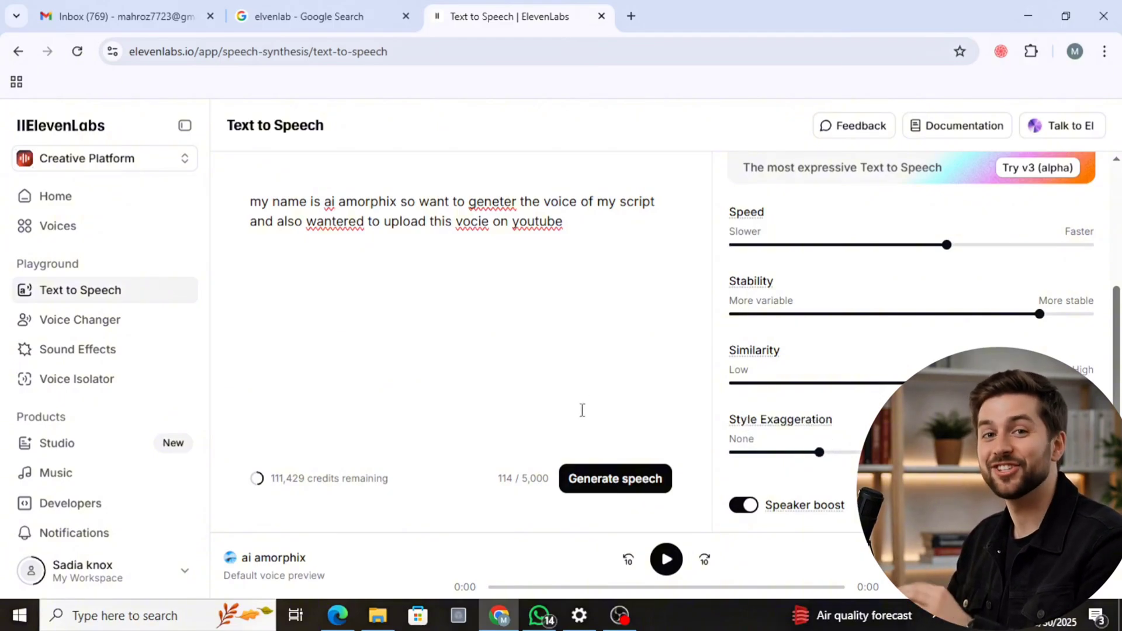
# - Generate the script's speech with the Brian voice and play back the result
pyautogui.click(609, 483)
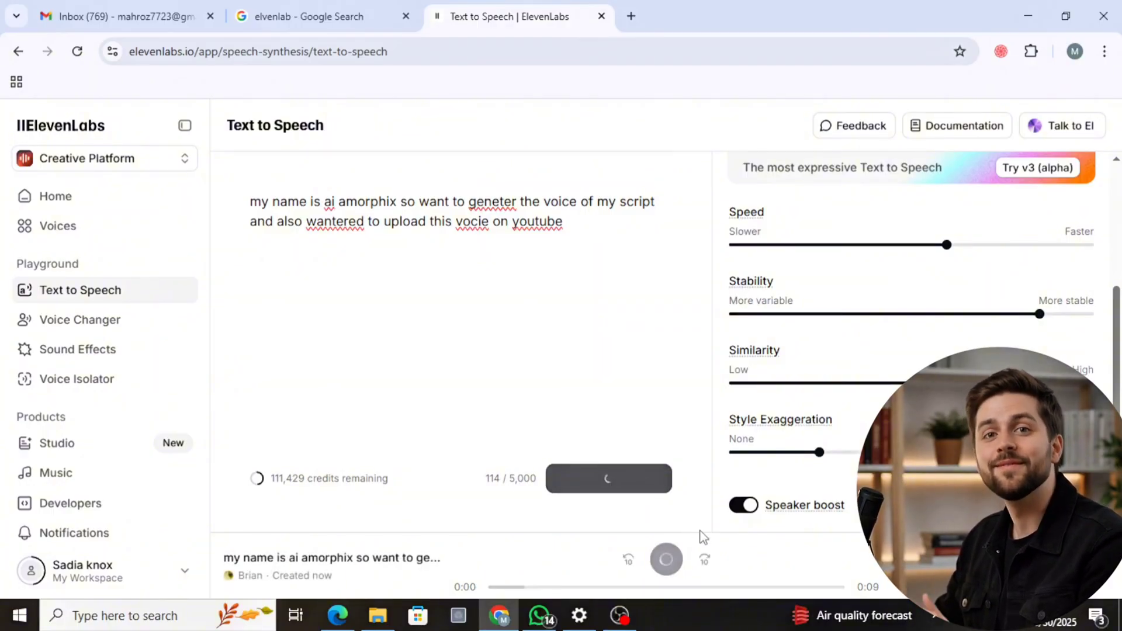
pyautogui.click(659, 562)
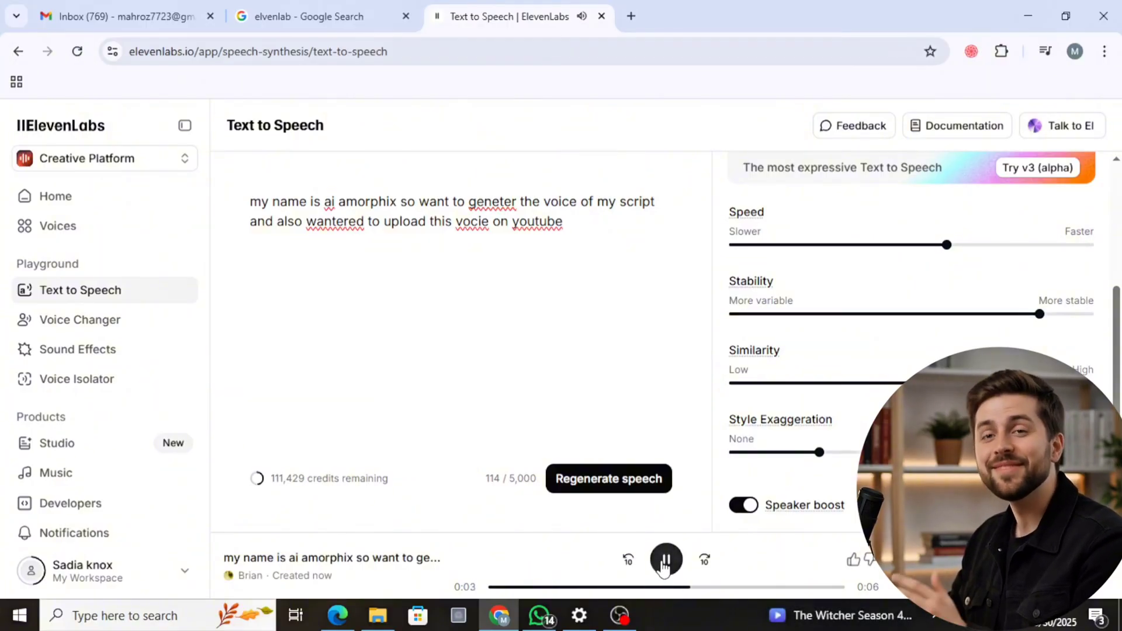
pyautogui.click(667, 564)
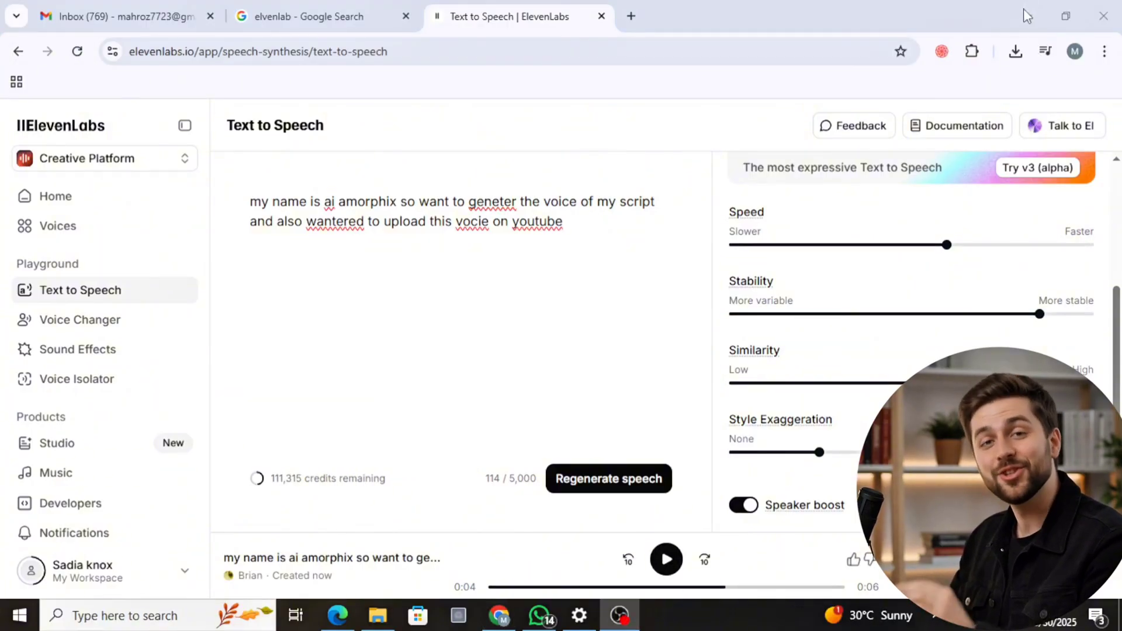
pyautogui.click(1020, 14)
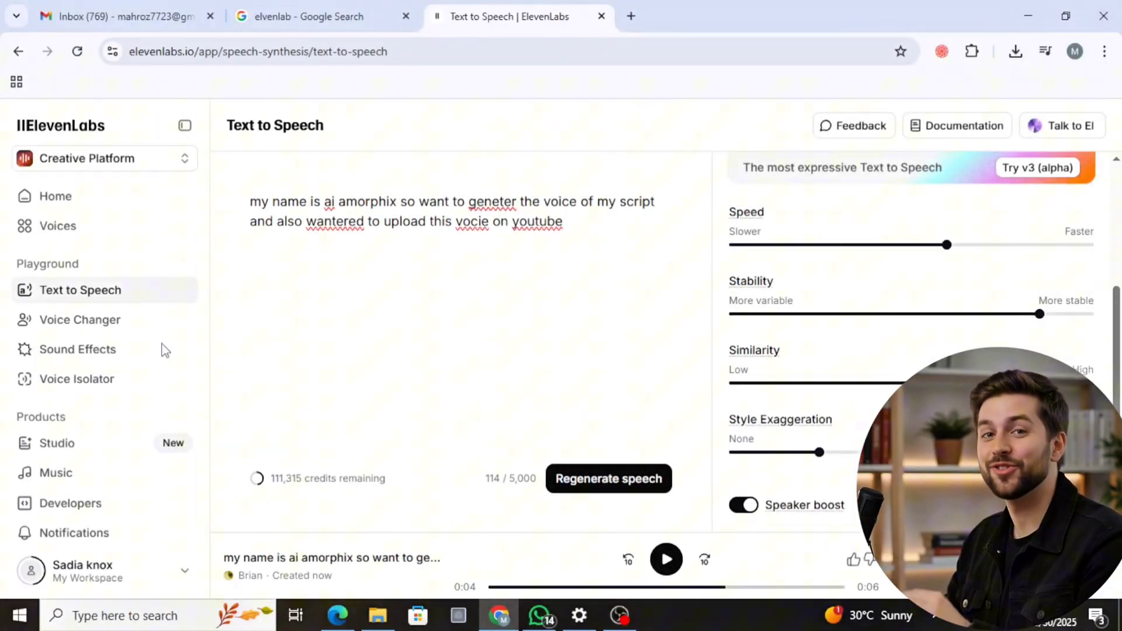
# - View the Voice Changer page and generate a sound effect in Sound Effects from "i need a clock ringing sound please make it"
pyautogui.click(81, 325)
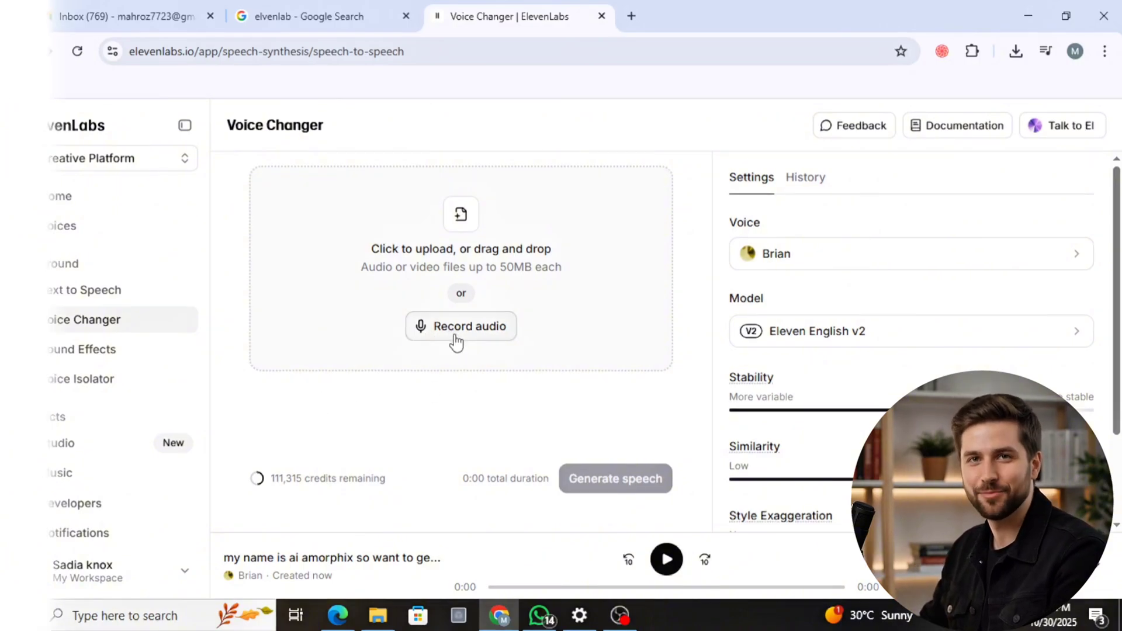
pyautogui.click(120, 349)
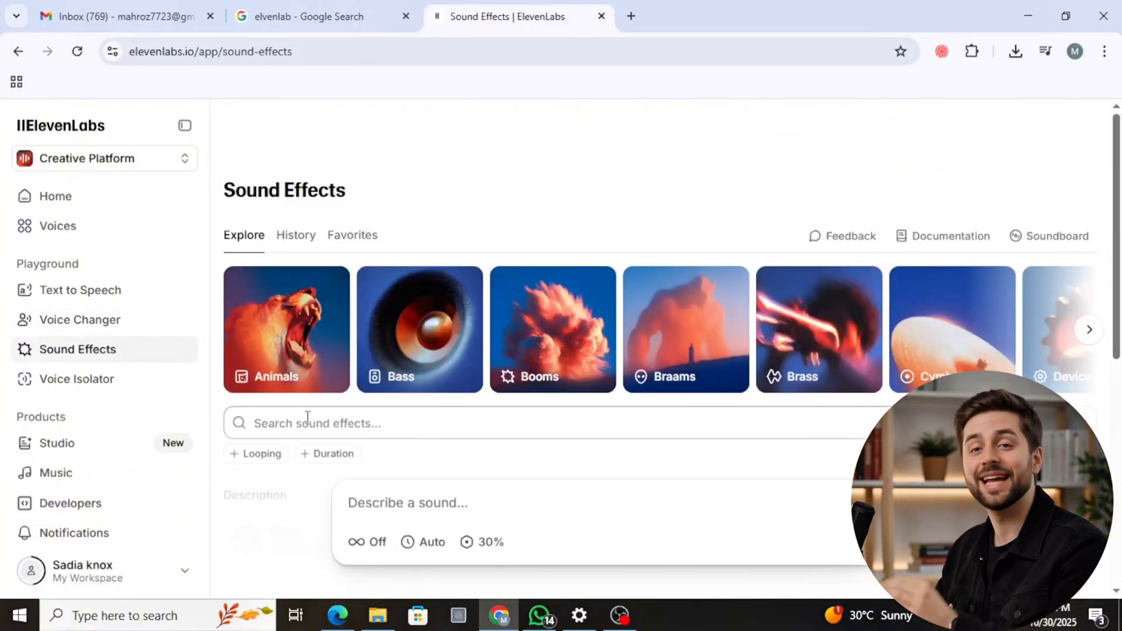
pyautogui.scroll(-2, 308, 418)
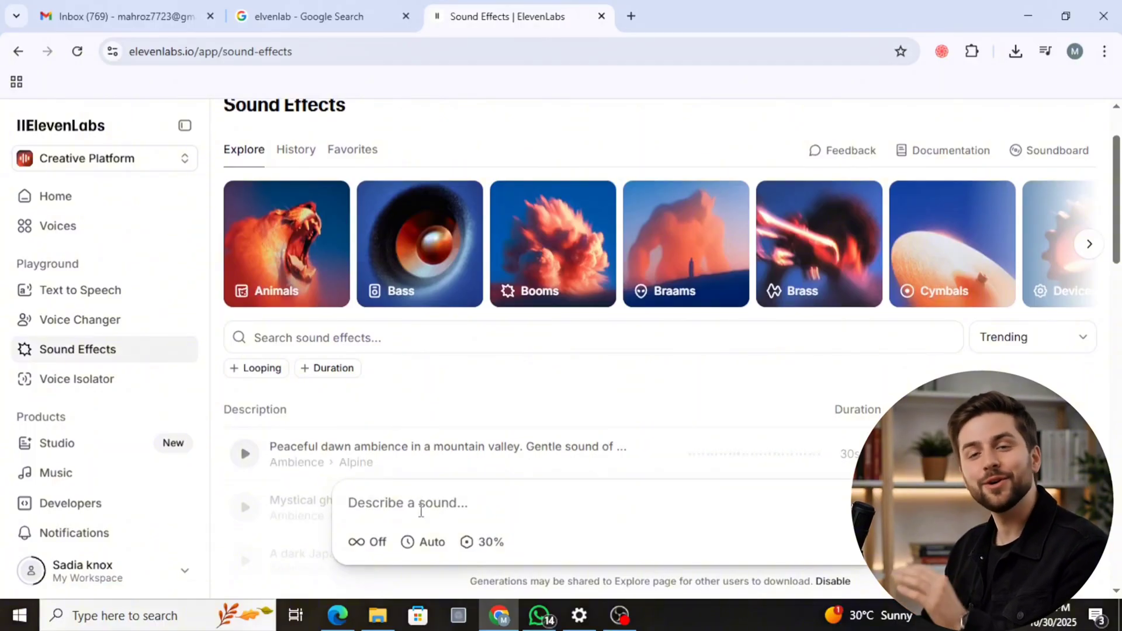
pyautogui.write('i need ')
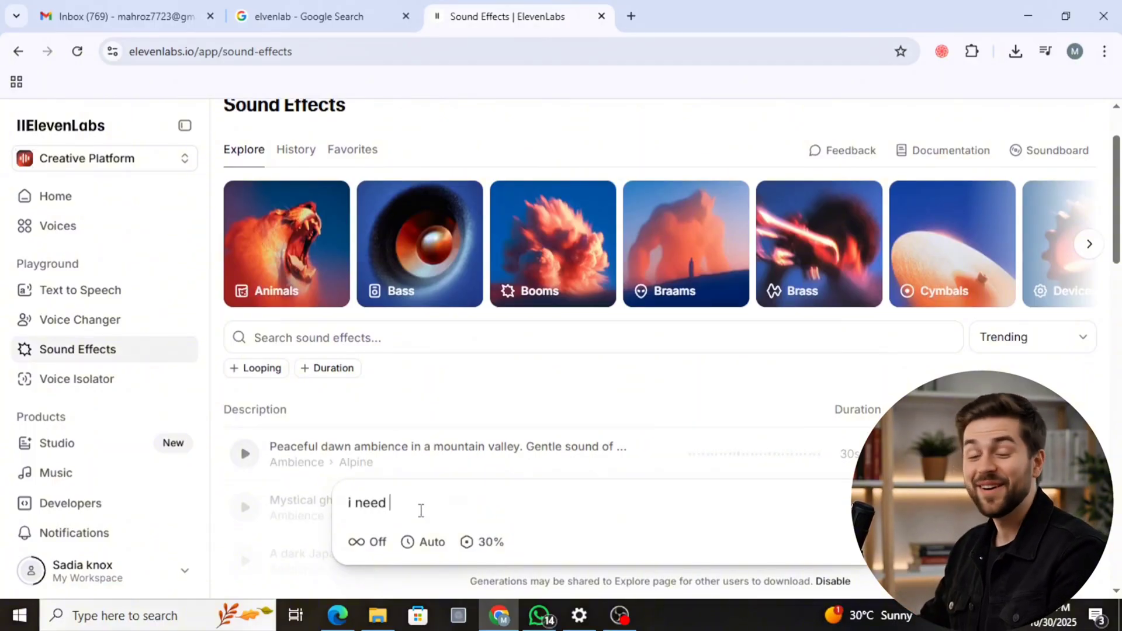
pyautogui.write('a clock ringing')
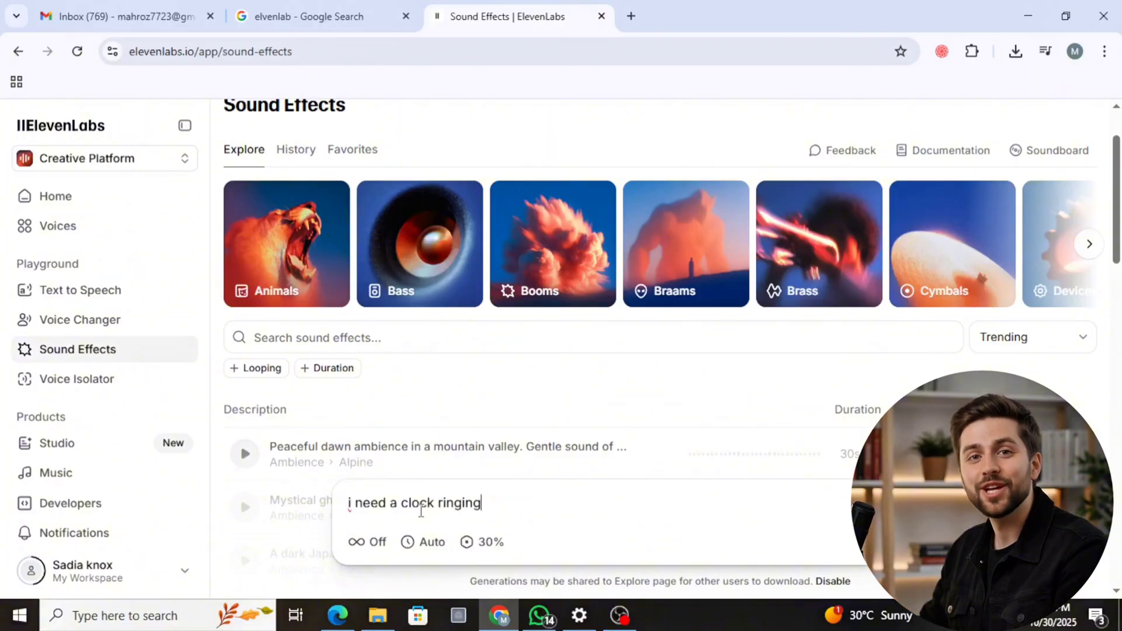
pyautogui.write(' sound please make it')
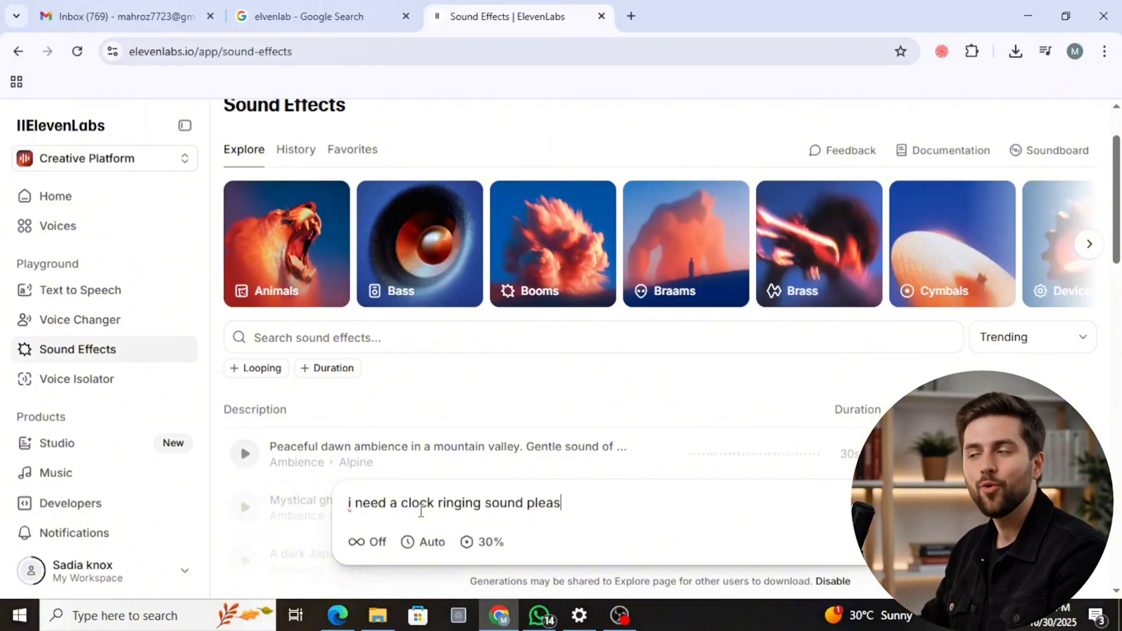
pyautogui.scroll(-4, 778, 418)
pyautogui.scroll(3, 778, 418)
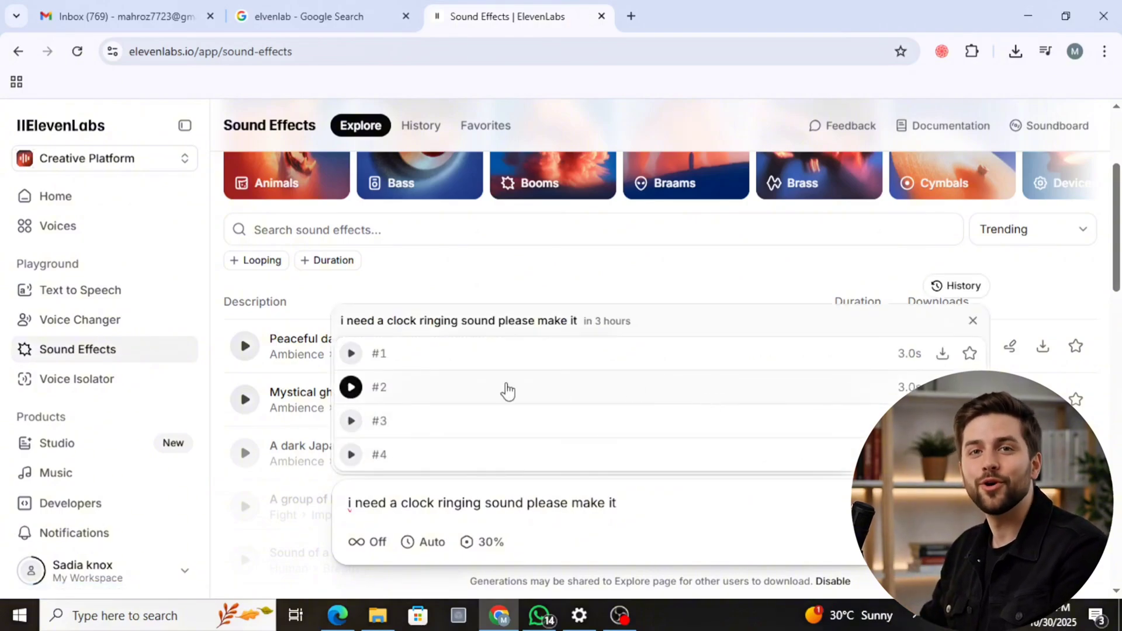
# - Play generated clock ringing sounds #1 and #2 and look over the Voice Isolator page's example files
pyautogui.click(349, 355)
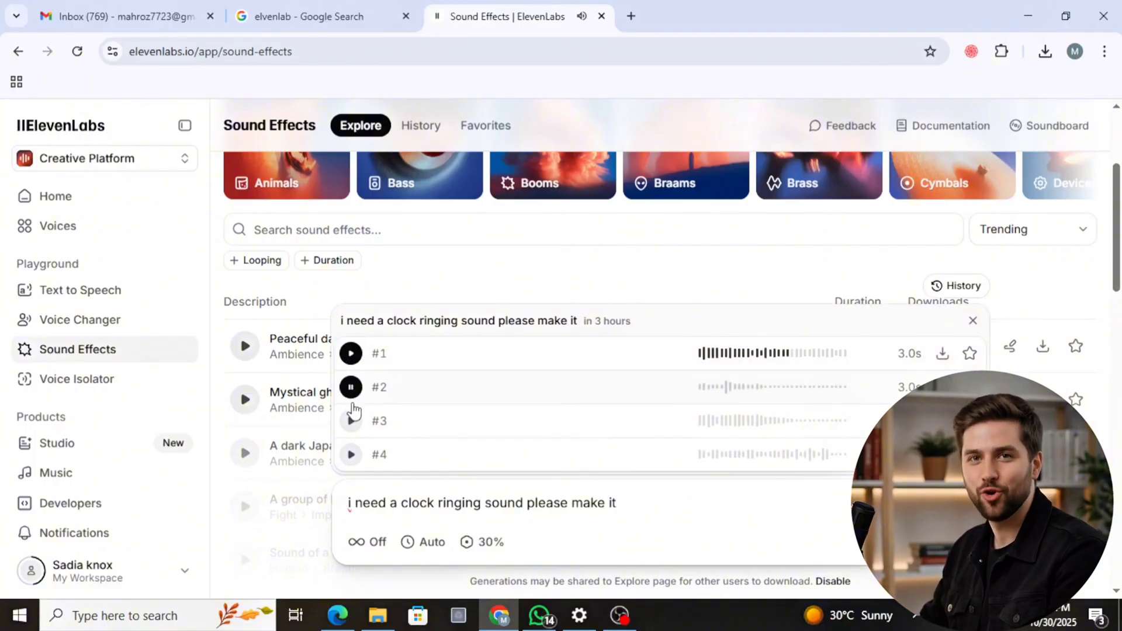
pyautogui.click(351, 388)
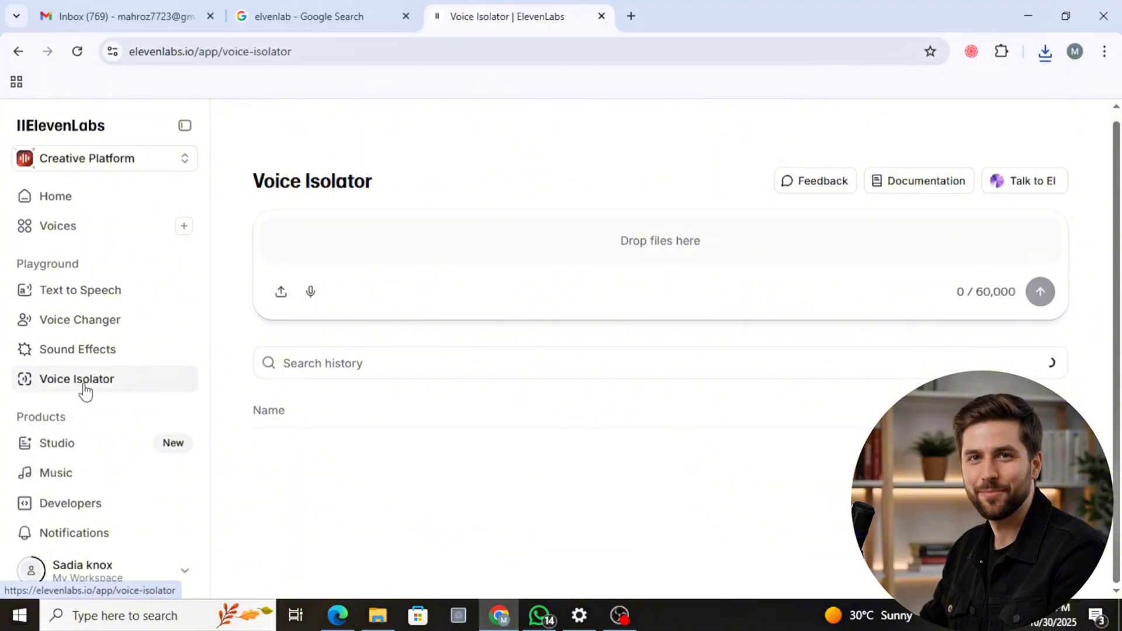
pyautogui.scroll(-4, 514, 292)
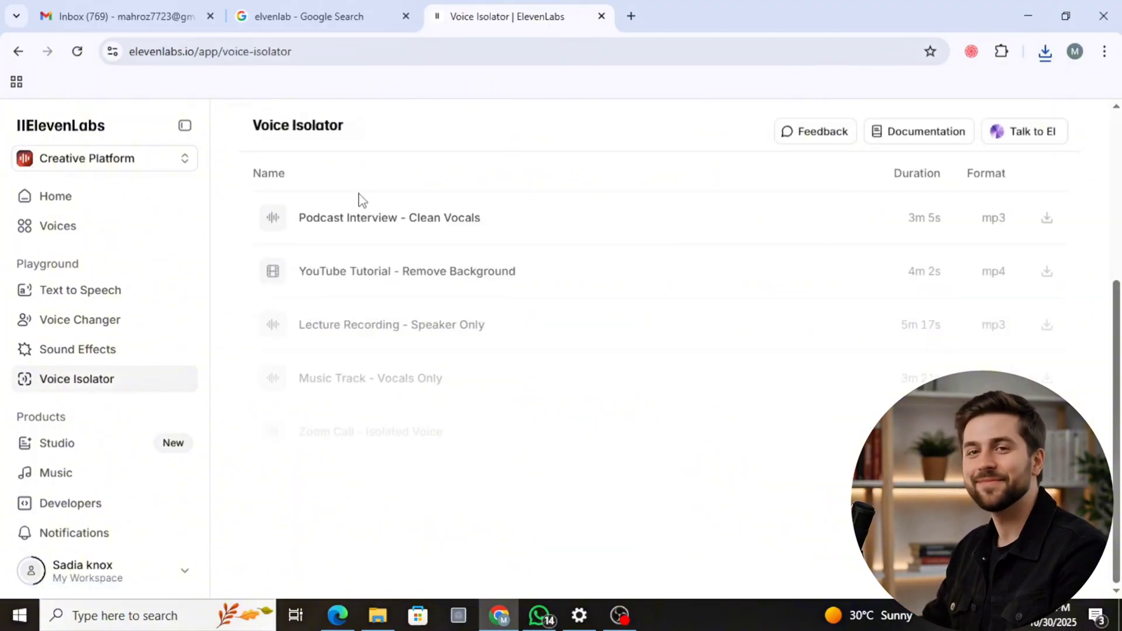
# - Record a voice clip in Voice Isolator with the Default microphone (2- High Definition Audio Device) and run the isolation on it
pyautogui.scroll(5, 391, 284)
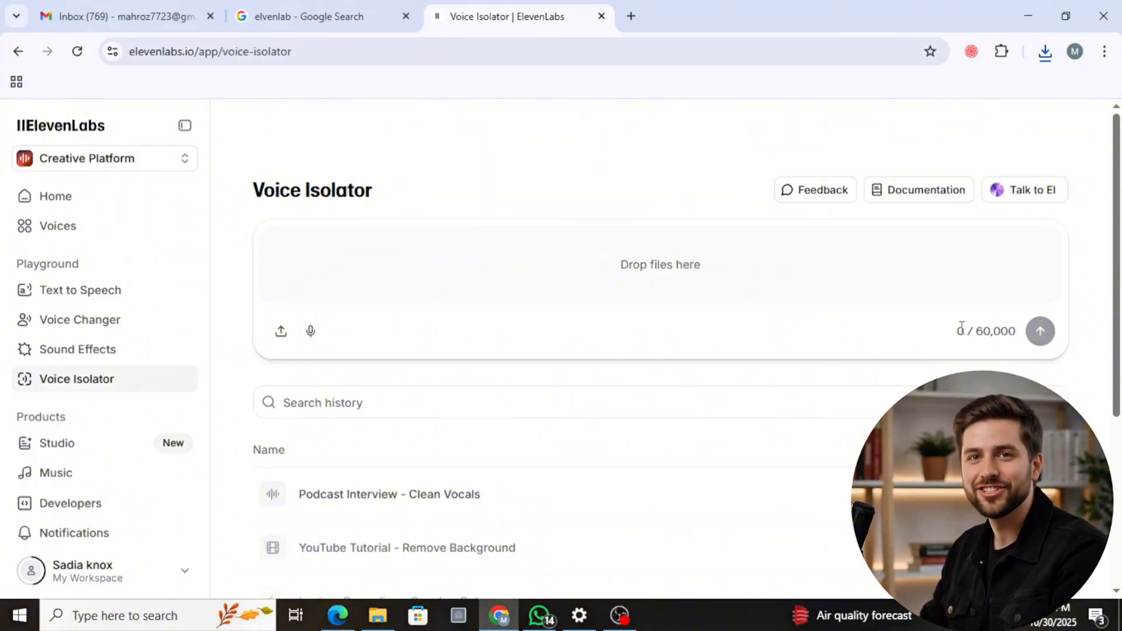
pyautogui.moveTo(975, 330); pyautogui.dragTo(1021, 340)
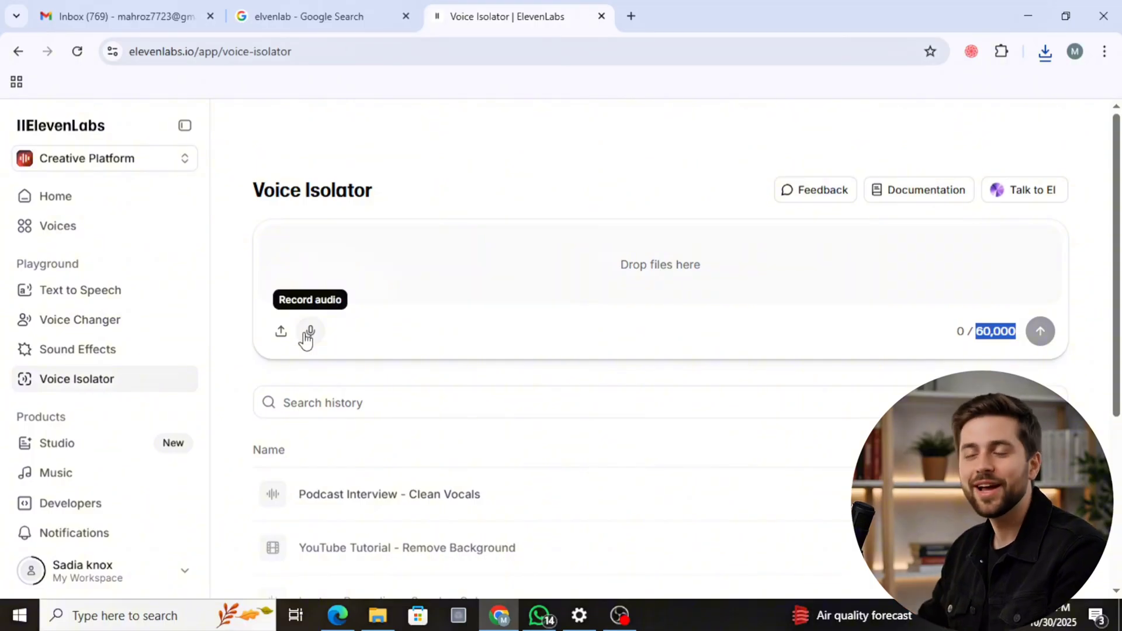
pyautogui.click(307, 333)
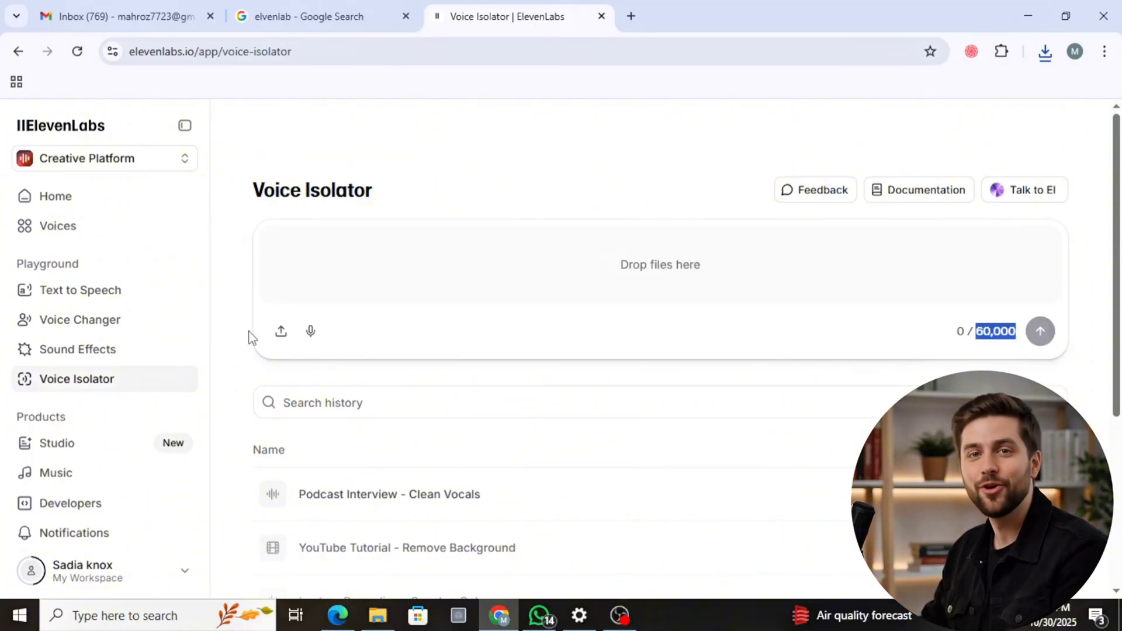
pyautogui.click(281, 343)
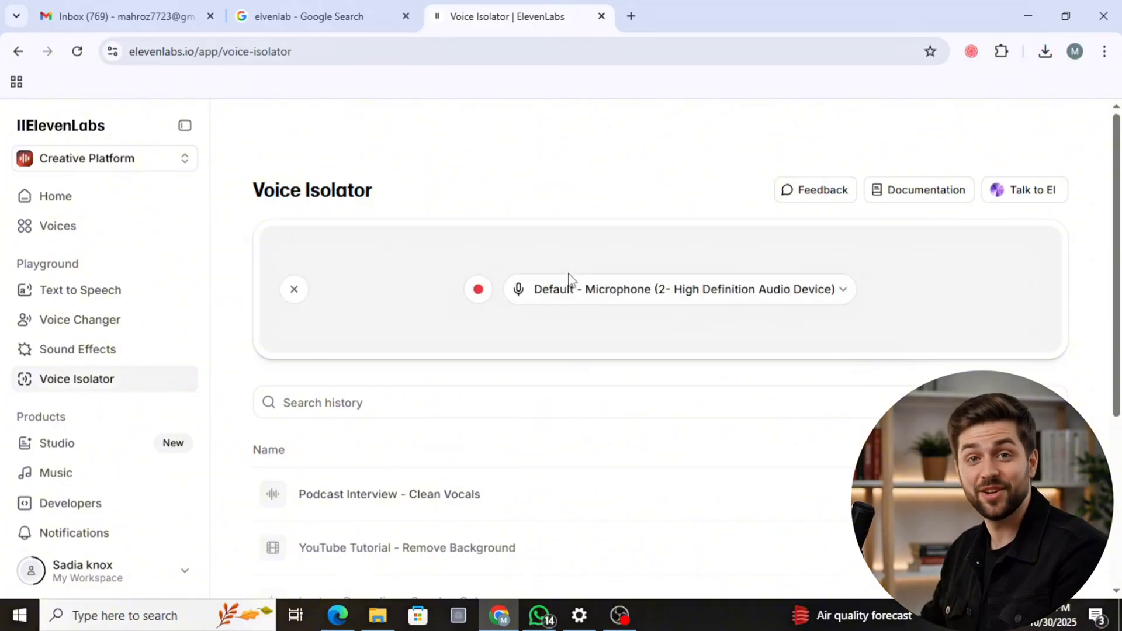
pyautogui.click(563, 300)
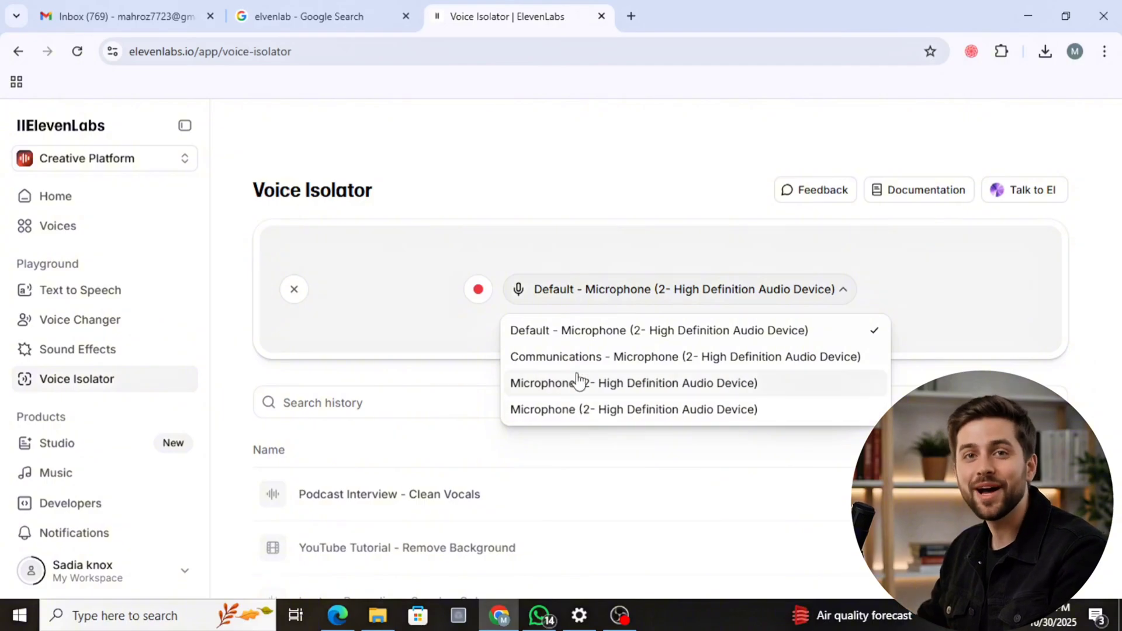
pyautogui.click(597, 336)
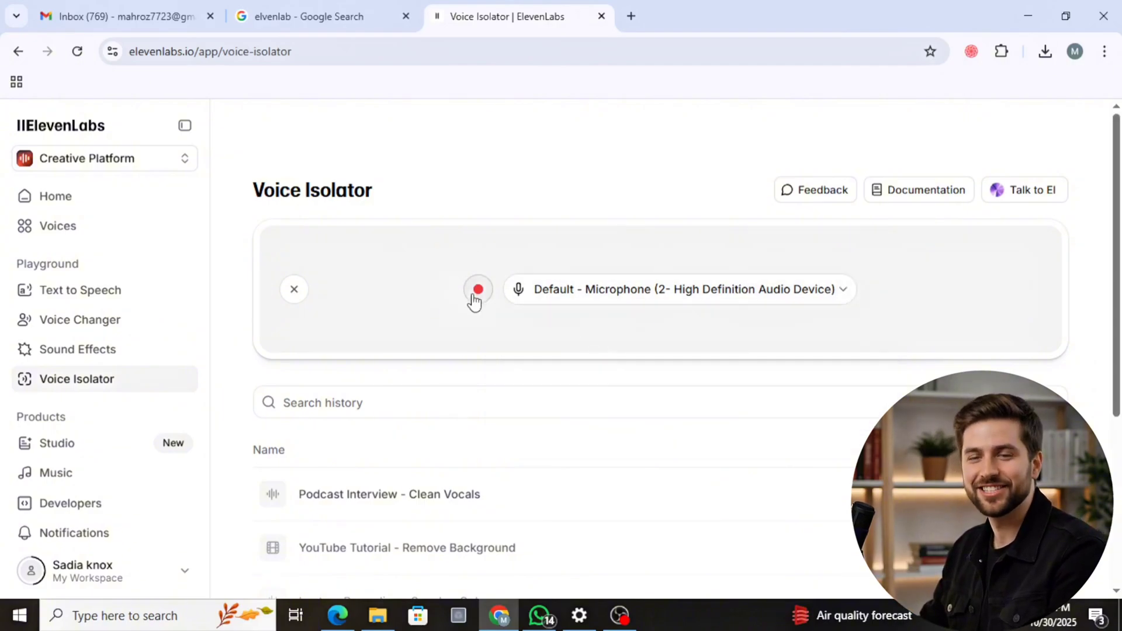
pyautogui.click(477, 290)
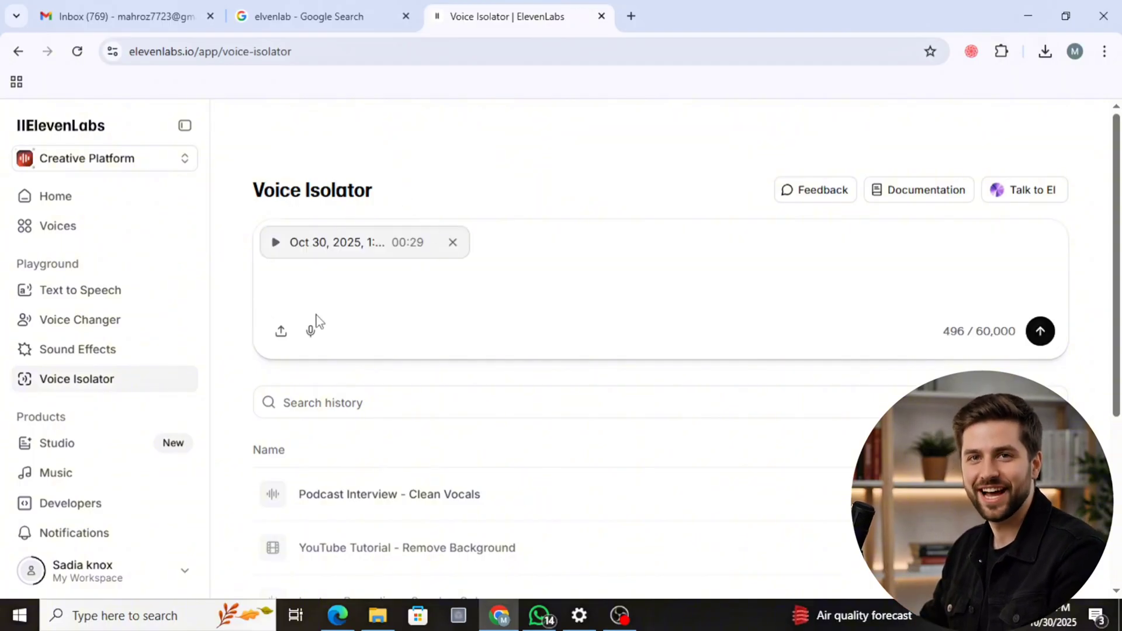
pyautogui.click(1039, 333)
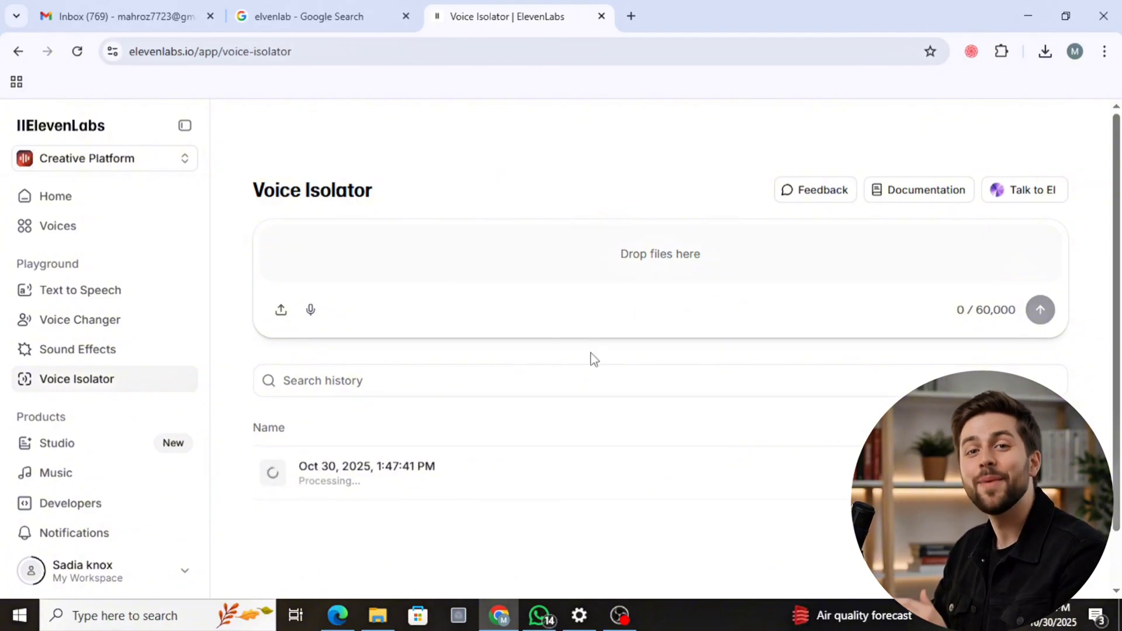
pyautogui.scroll(-2, 592, 357)
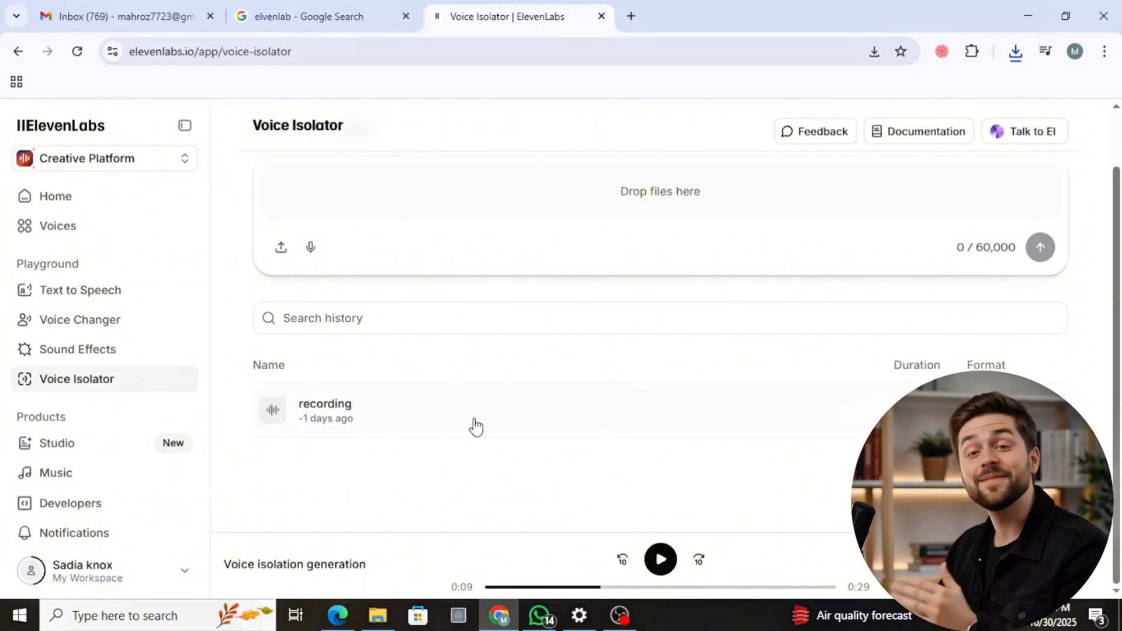
# - Go to Studio and look over the New audiobook form's document upload, default voice and auto-assign options
pyautogui.scroll(-2, 82, 329)
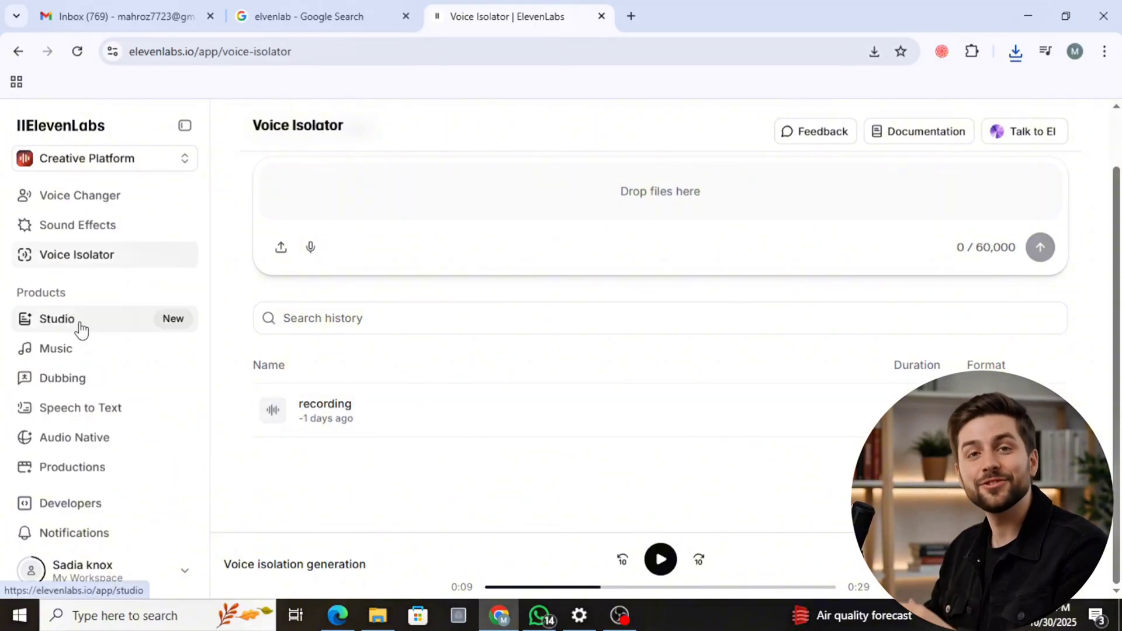
pyautogui.click(81, 326)
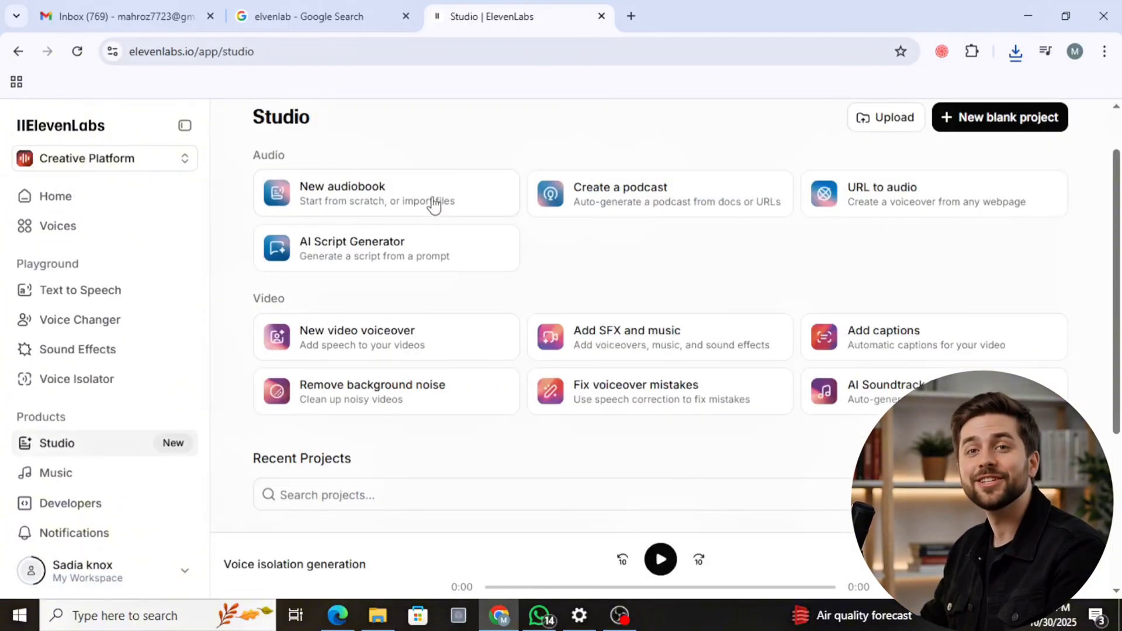
pyautogui.click(355, 198)
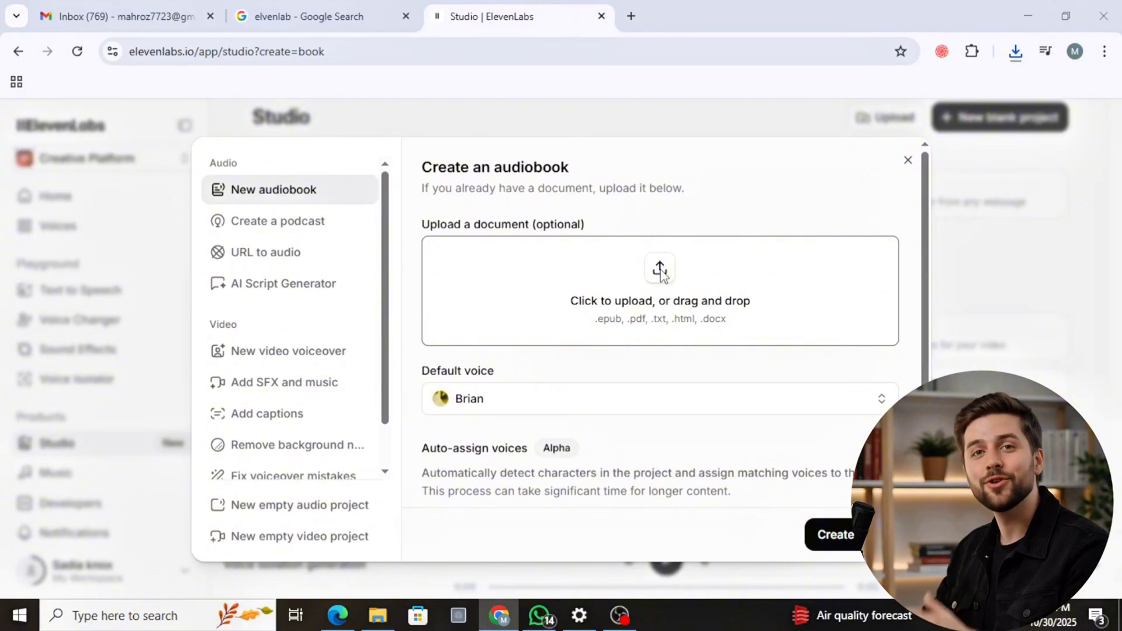
pyautogui.click(660, 271)
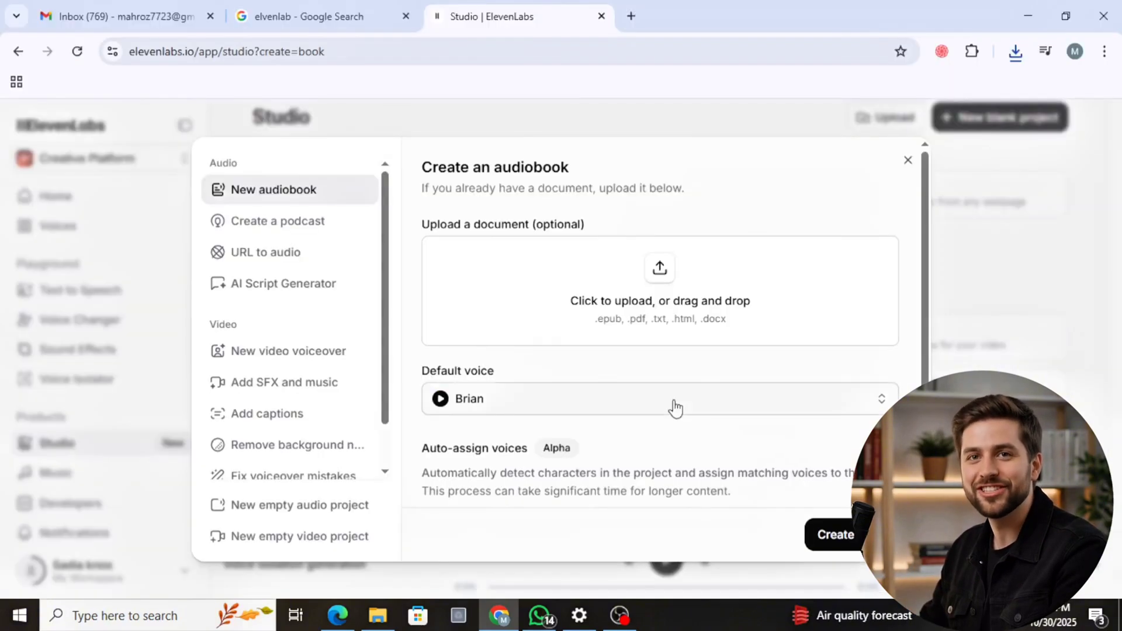
pyautogui.scroll(-1, 643, 406)
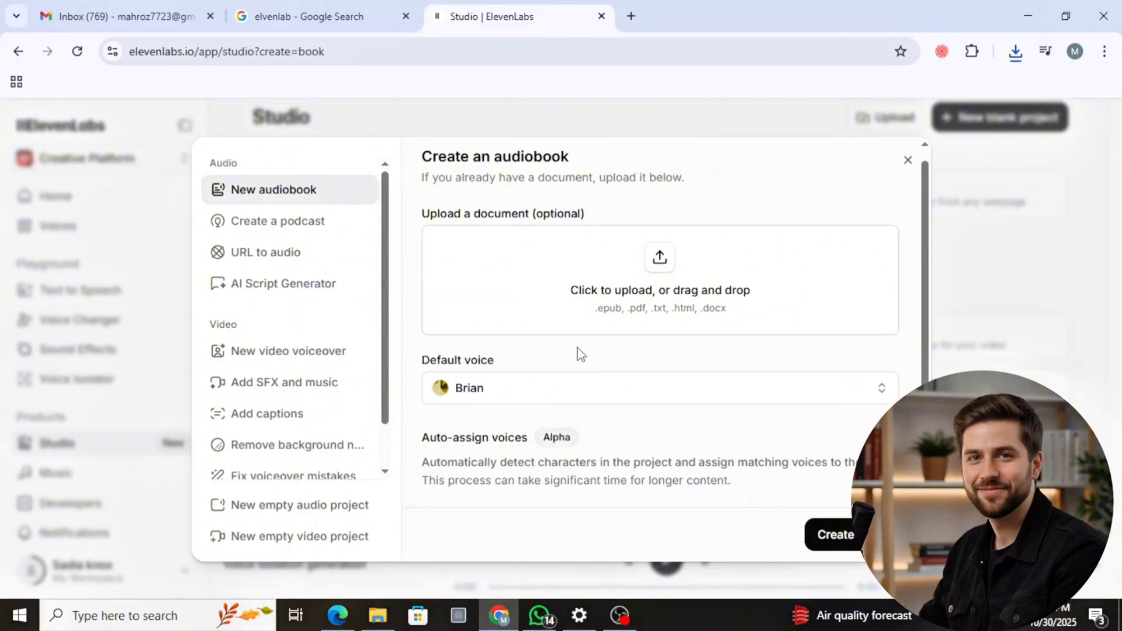
# - Review the Create a podcast form's document upload, format, host and guest voices, and podcast language settings
pyautogui.click(268, 228)
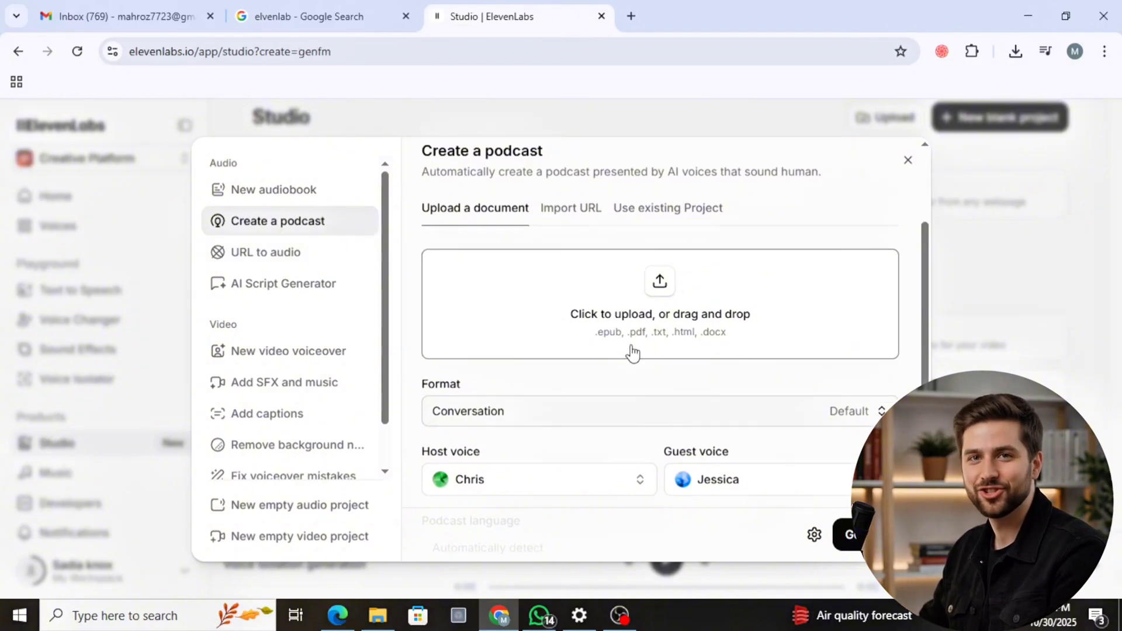
pyautogui.scroll(-2, 632, 353)
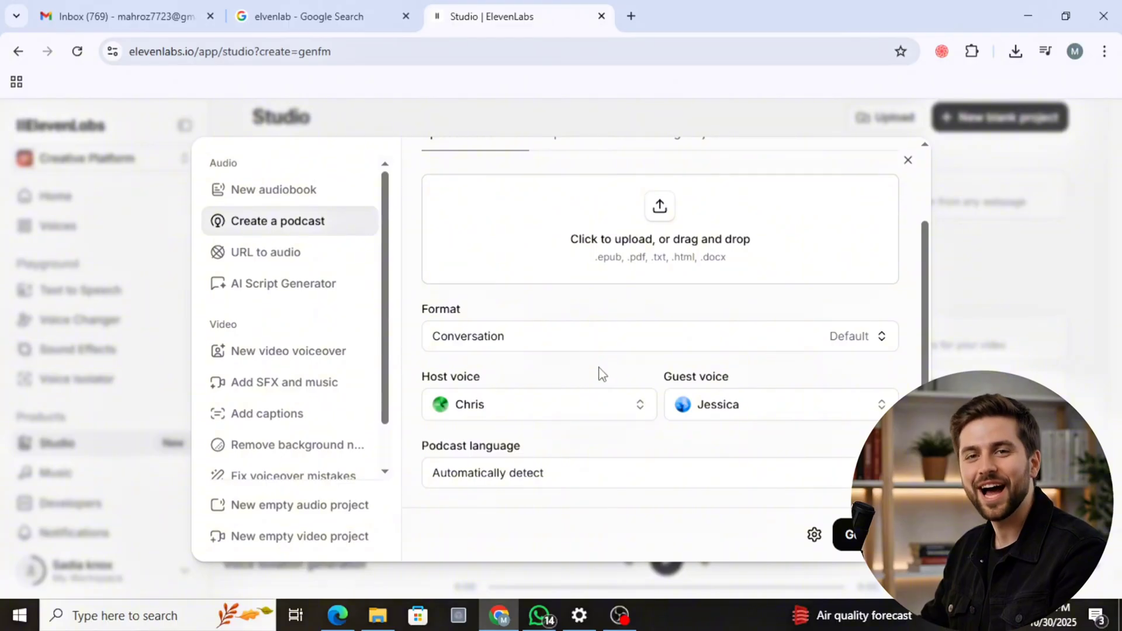
pyautogui.scroll(2, 602, 374)
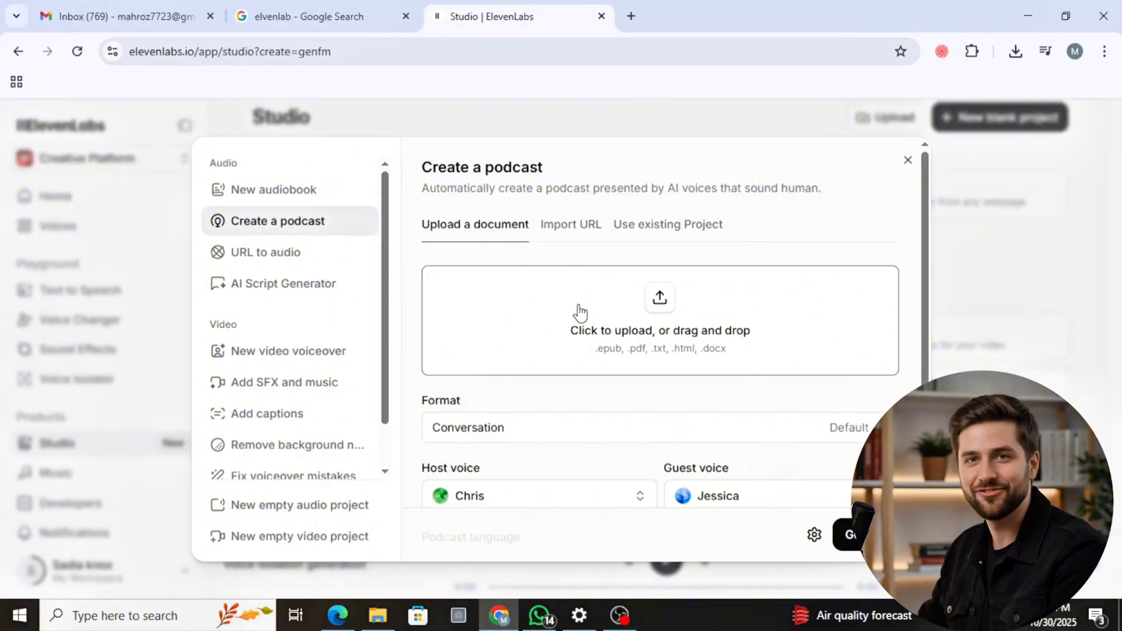
pyautogui.scroll(-2, 581, 303)
pyautogui.click(275, 268)
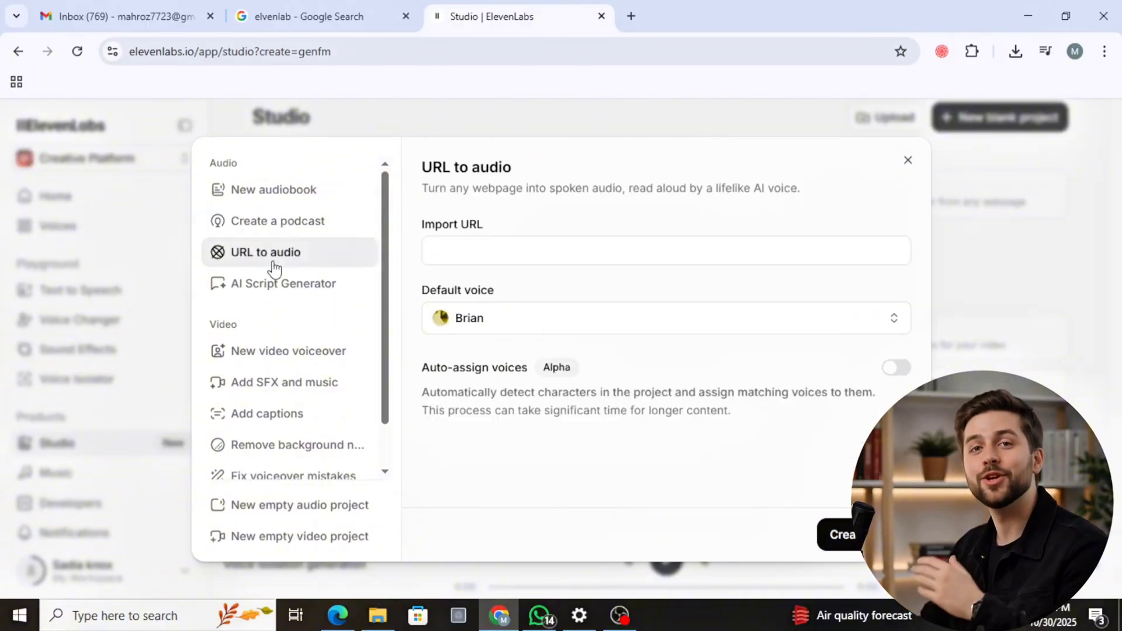
pyautogui.click(457, 249)
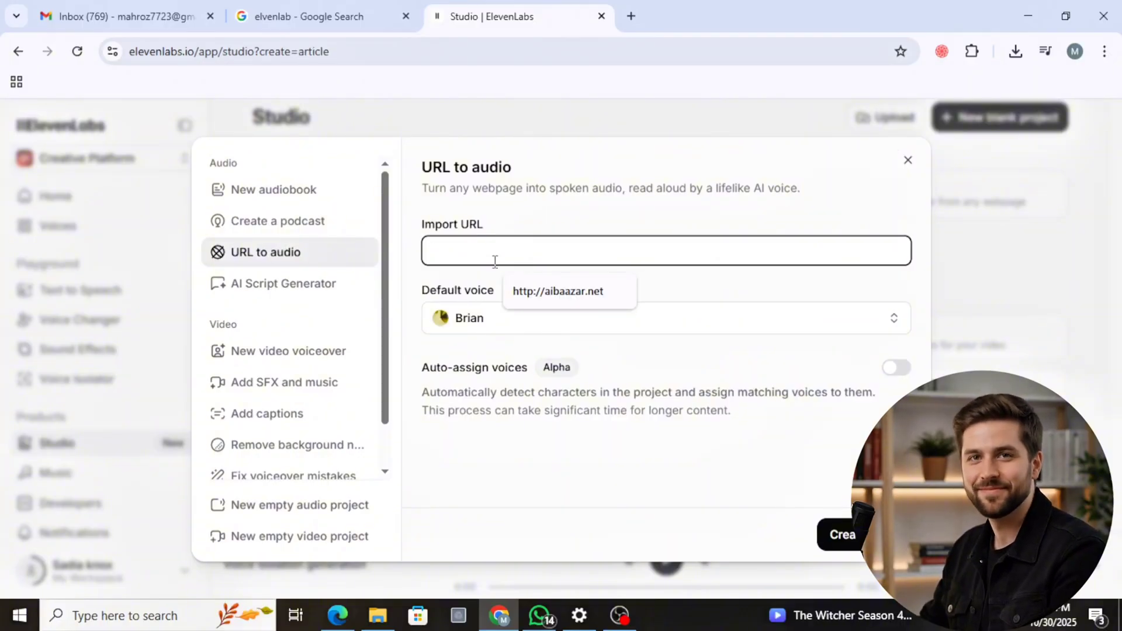
pyautogui.click(529, 290)
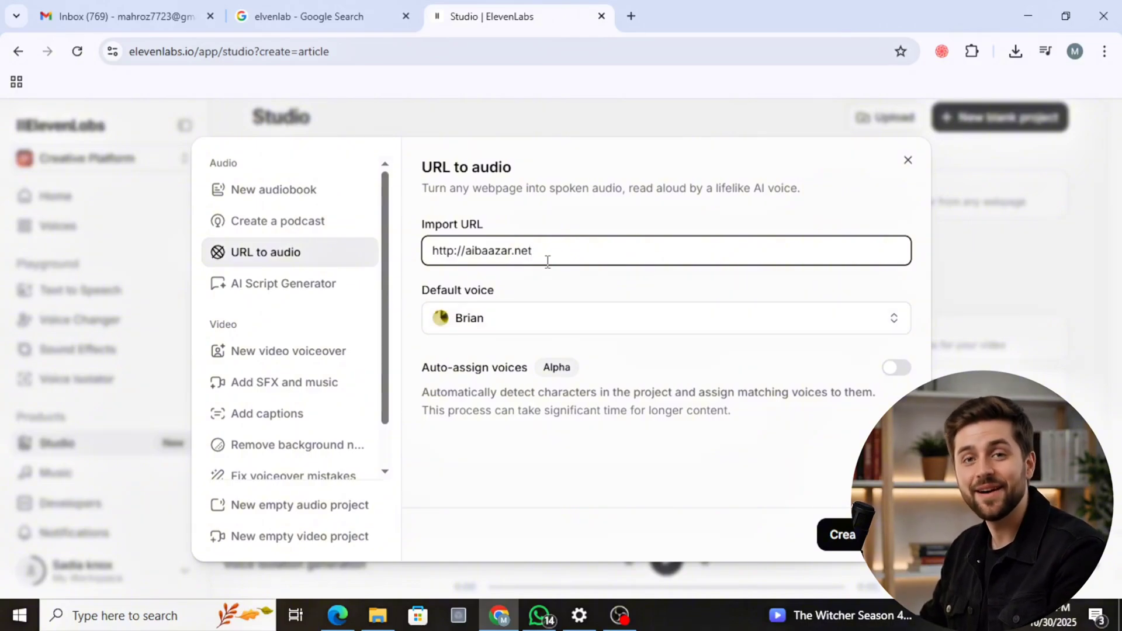
pyautogui.moveTo(547, 261); pyautogui.dragTo(426, 257)
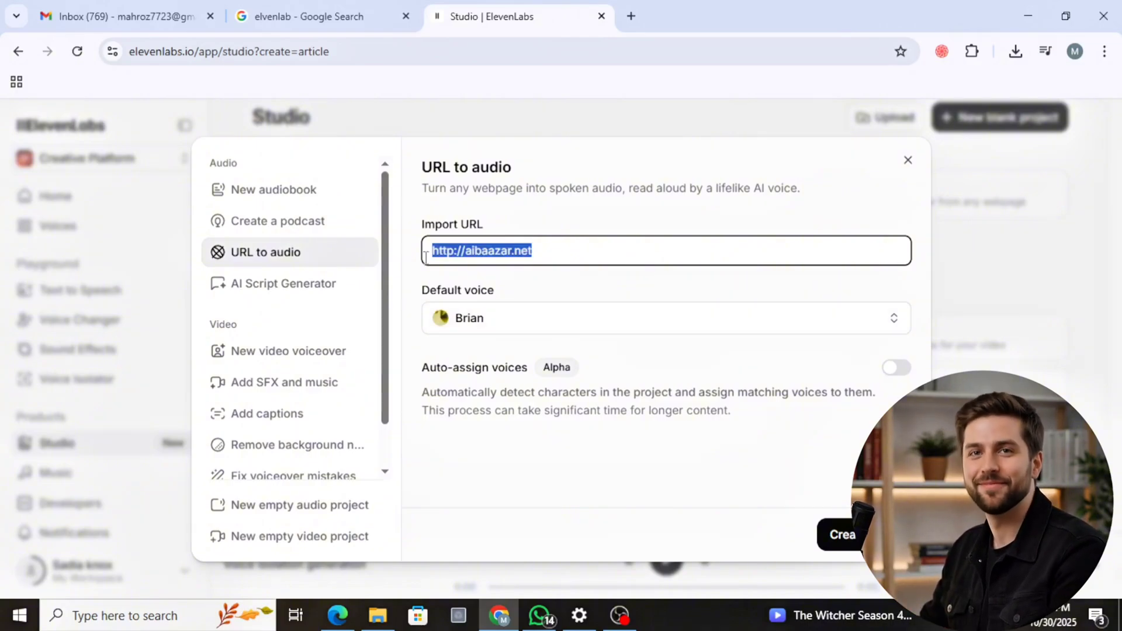
pyautogui.press('BackSpace')
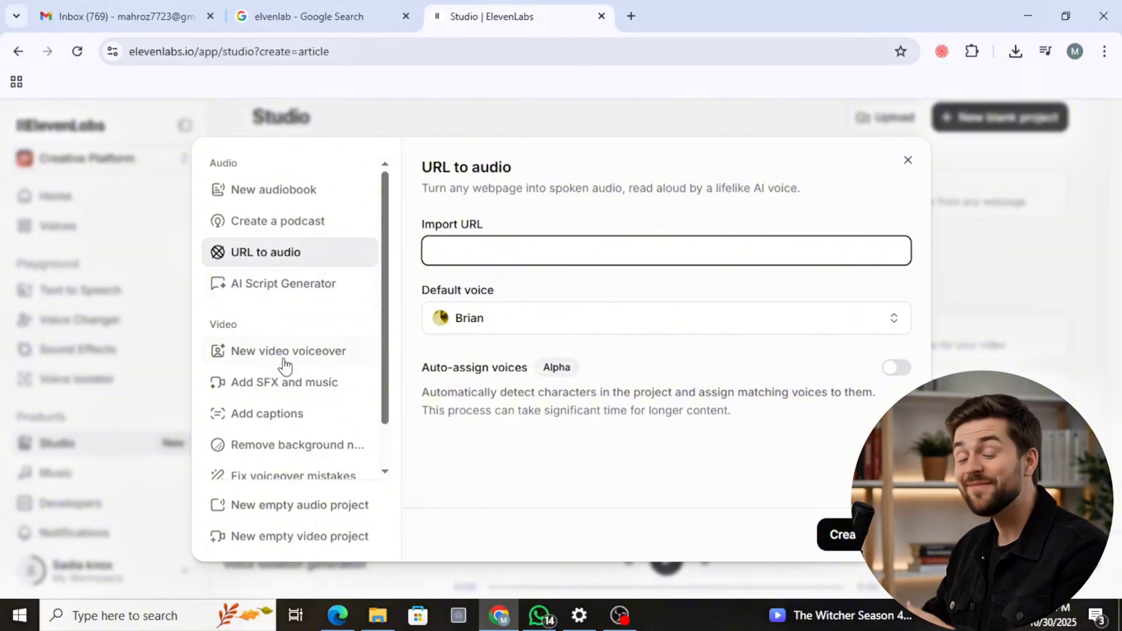
pyautogui.scroll(-1, 284, 366)
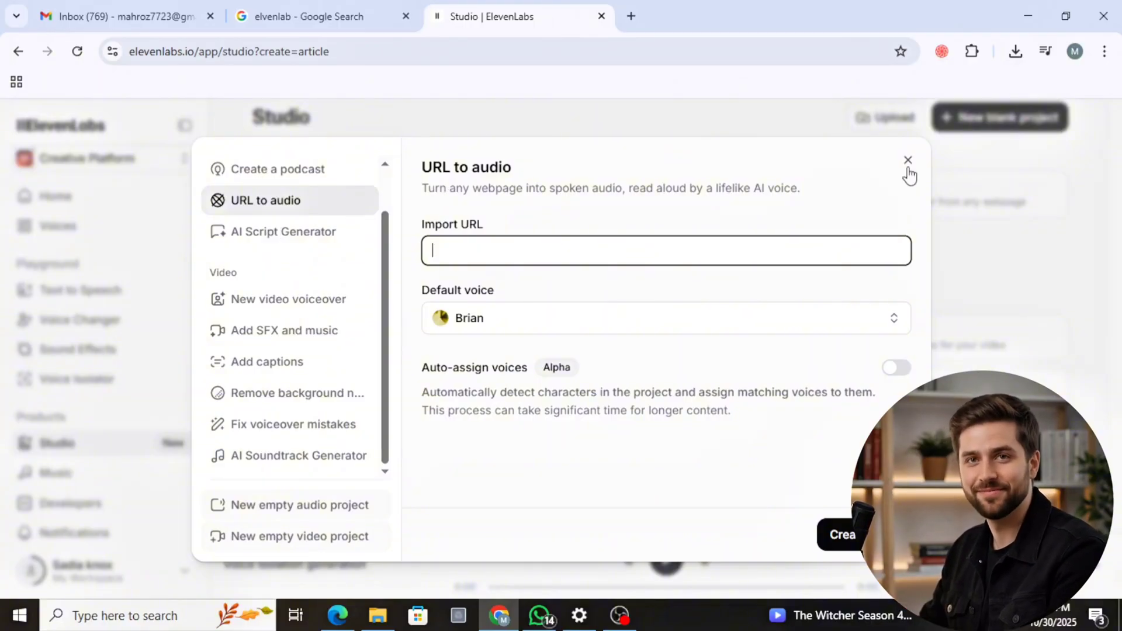
pyautogui.click(994, 275)
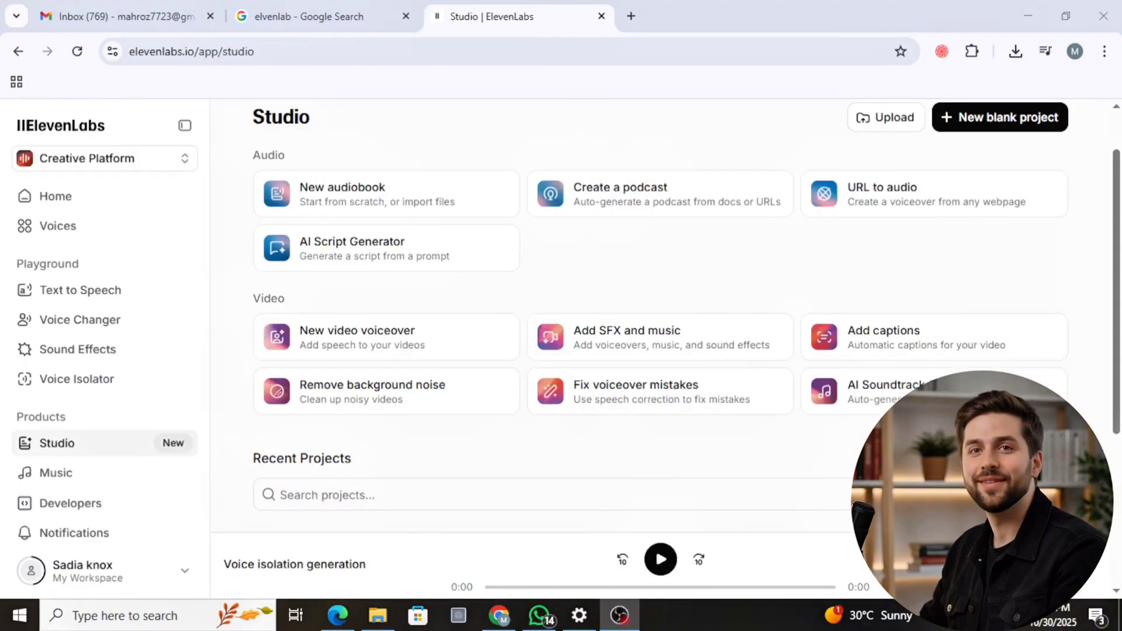
# - Look over the Studio page's audio tools, video tools and recent projects list
pyautogui.click(1019, 6)
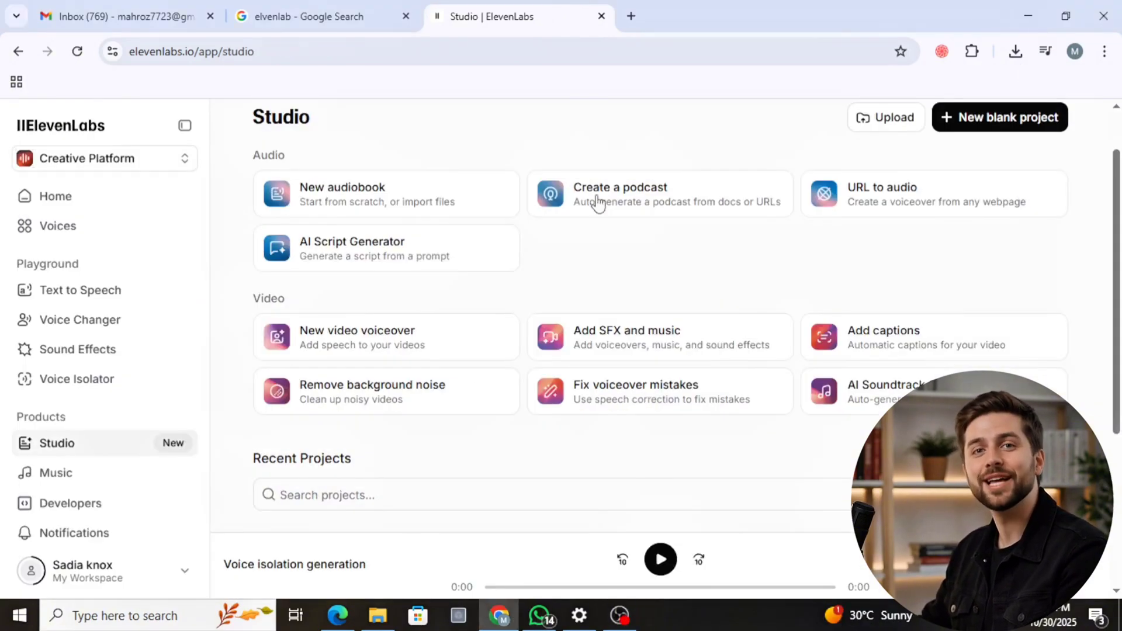
pyautogui.scroll(-3, 460, 483)
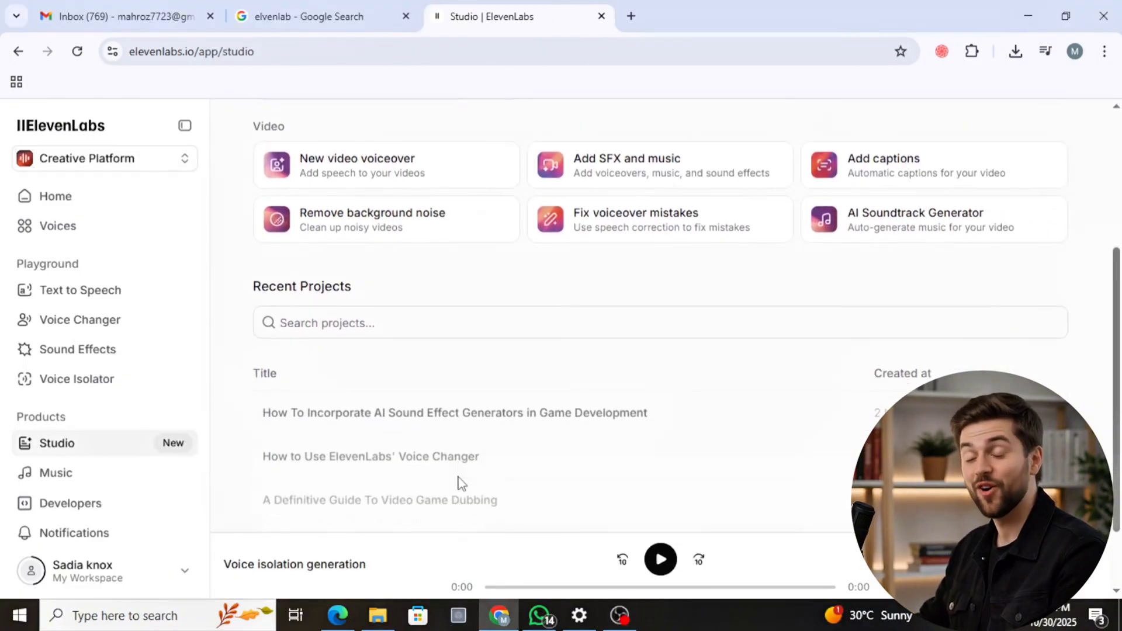
pyautogui.scroll(4, 459, 483)
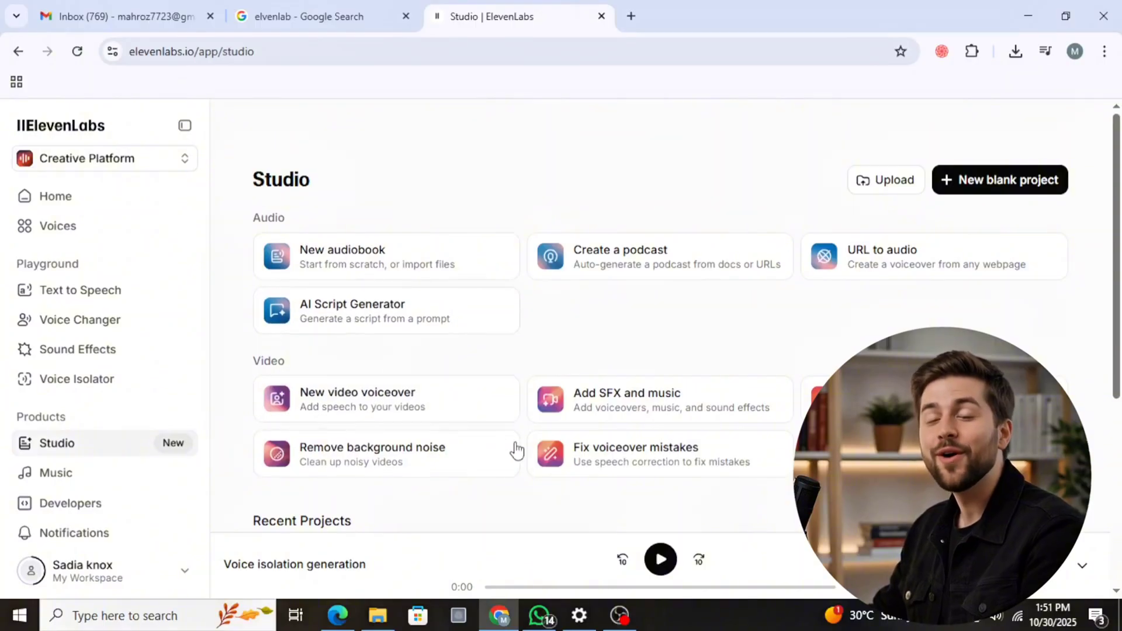
pyautogui.scroll(-3, 432, 354)
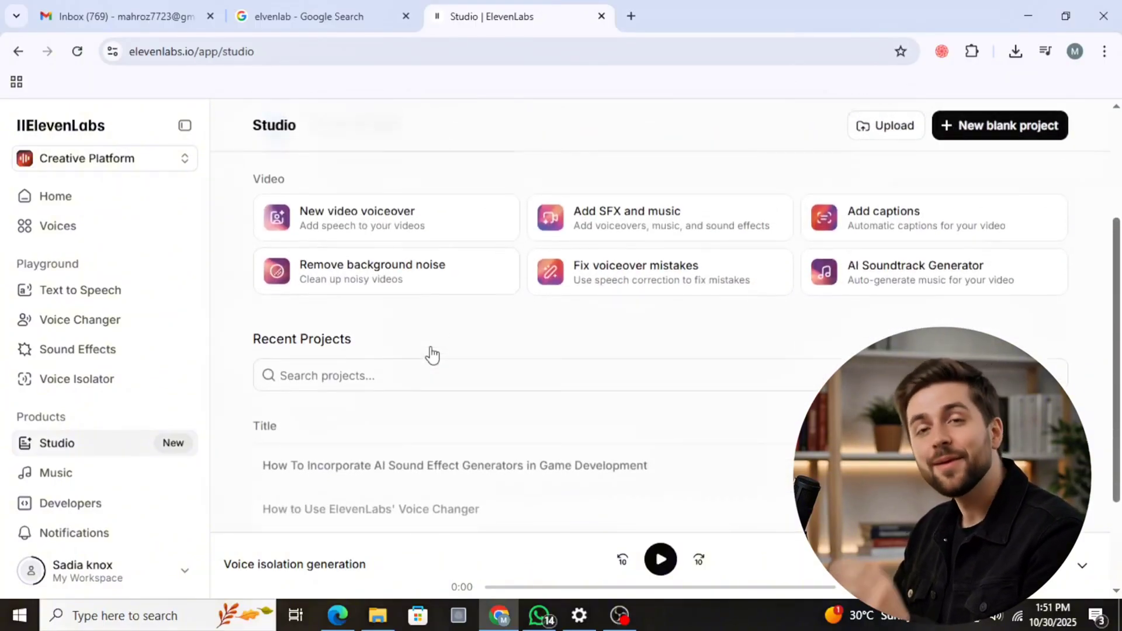
pyautogui.scroll(1, 432, 354)
pyautogui.scroll(-3, 432, 353)
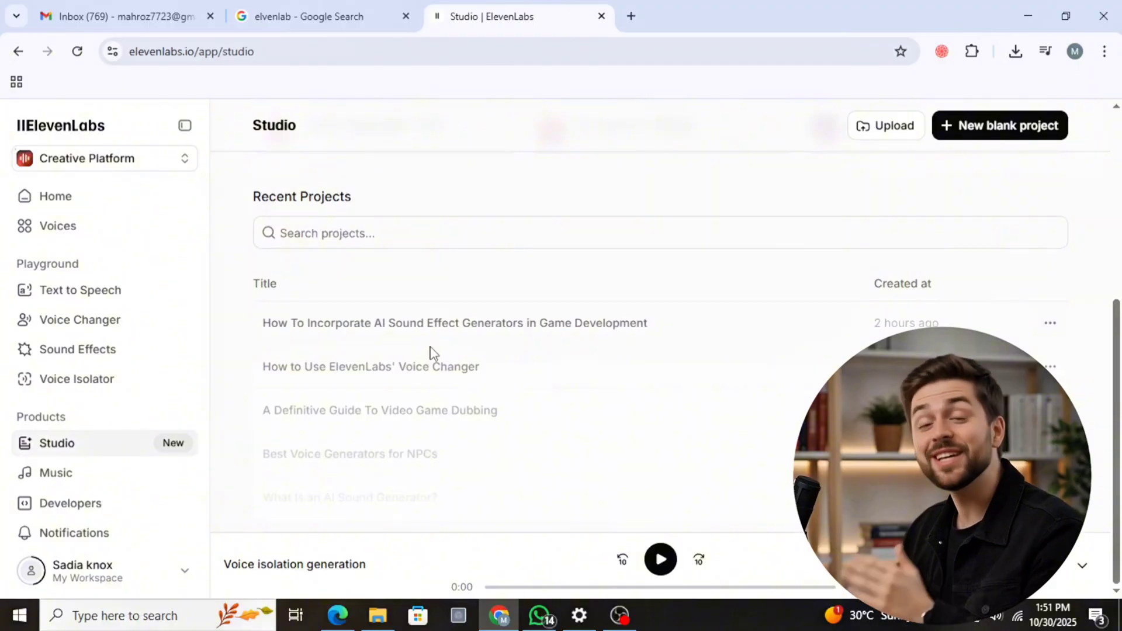
# - Generate a song in Music from the prompt "butterflys are smeeling the flowers"
pyautogui.scroll(-3, 83, 484)
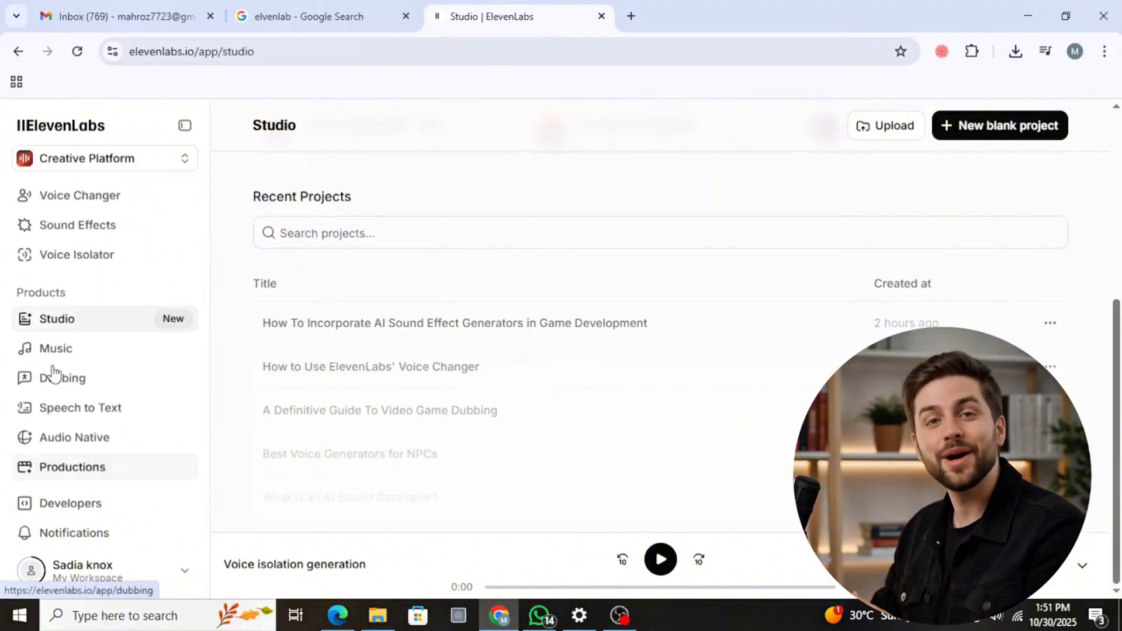
pyautogui.click(56, 353)
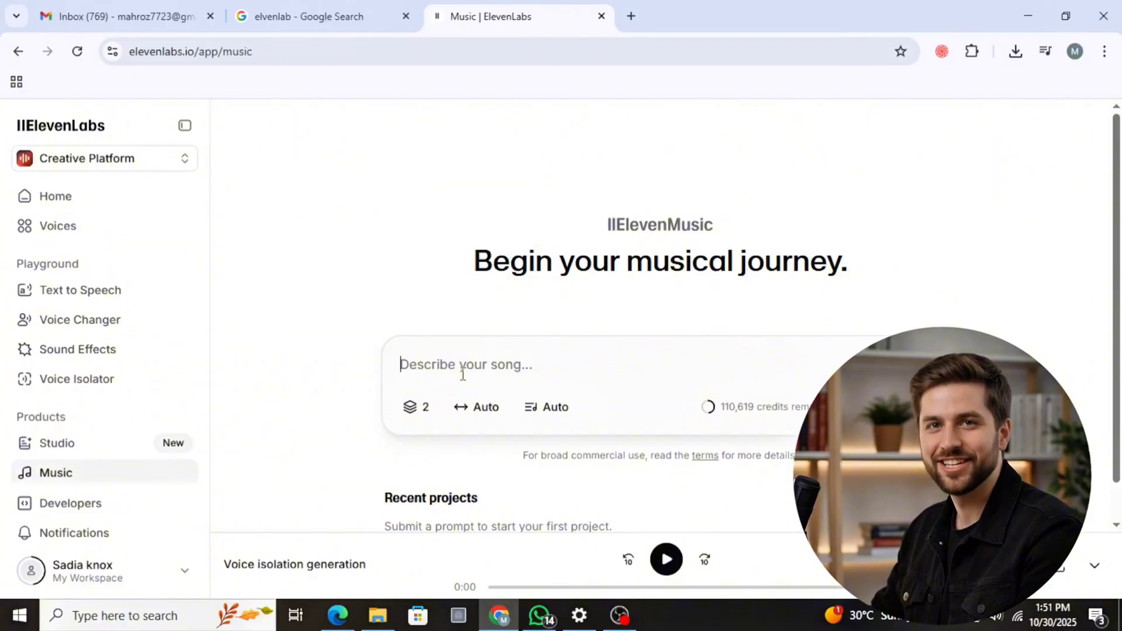
pyautogui.write('butterflys anr')
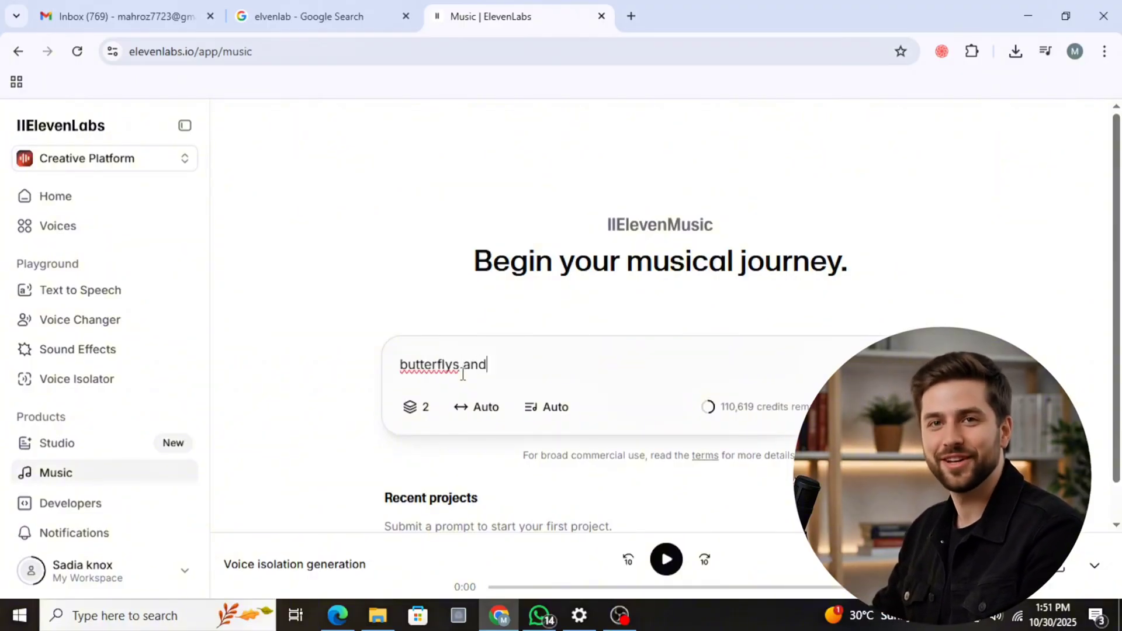
pyautogui.press('BackSpace')
pyautogui.press('BackSpace')
pyautogui.write('re smeeling the flowers')
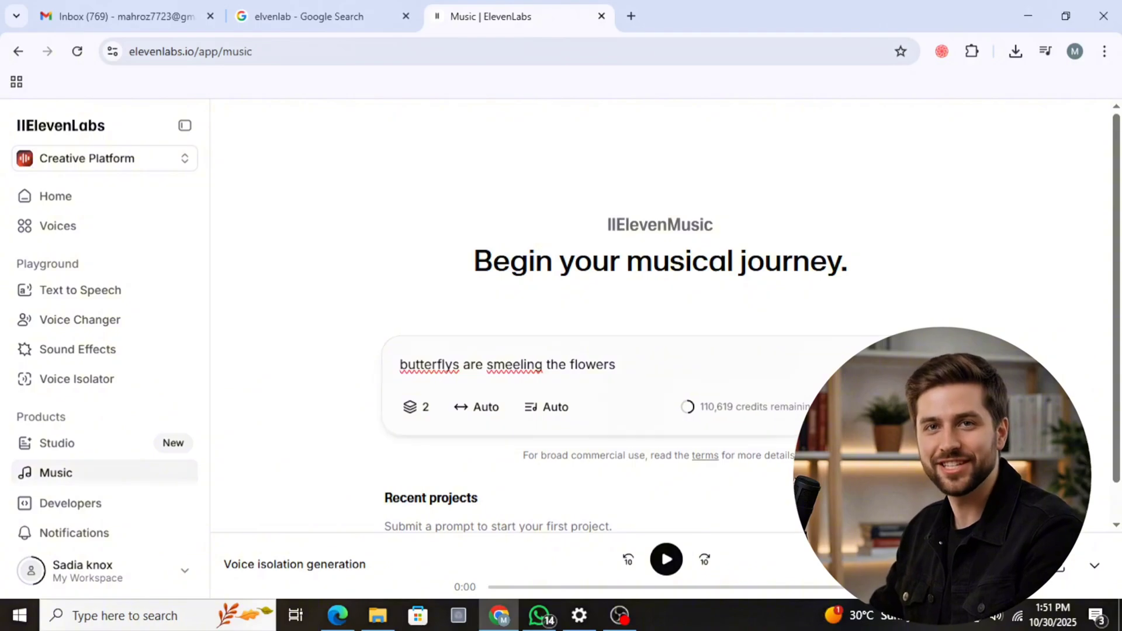
pyautogui.press('Return')
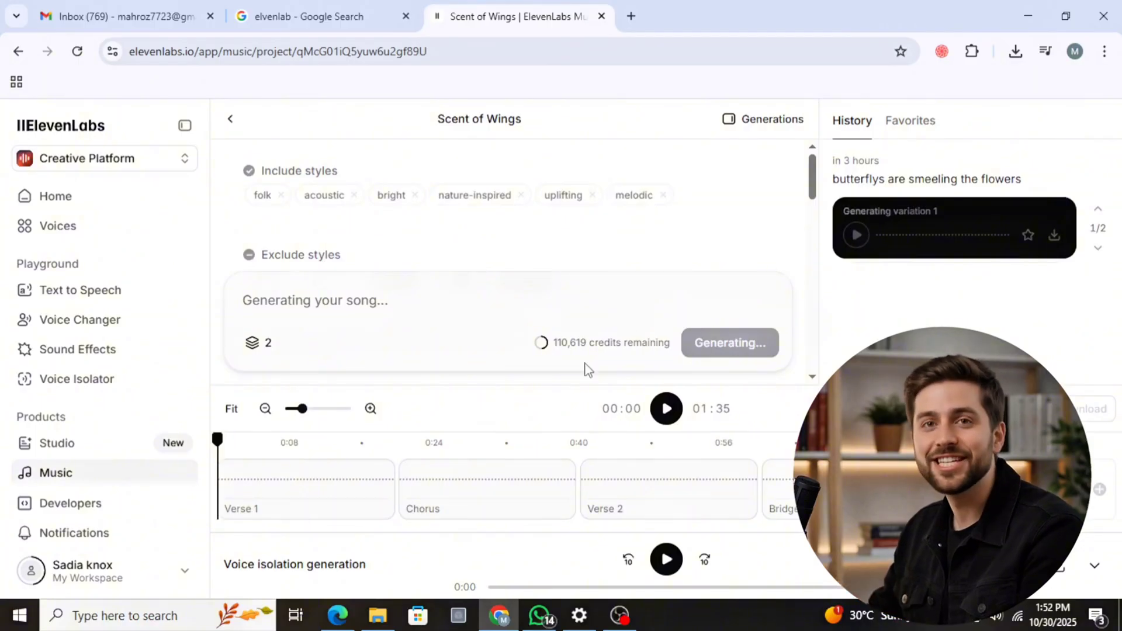
# - Look through the generated song's lyrics and play back the song
pyautogui.scroll(-2, 587, 368)
pyautogui.click(668, 559)
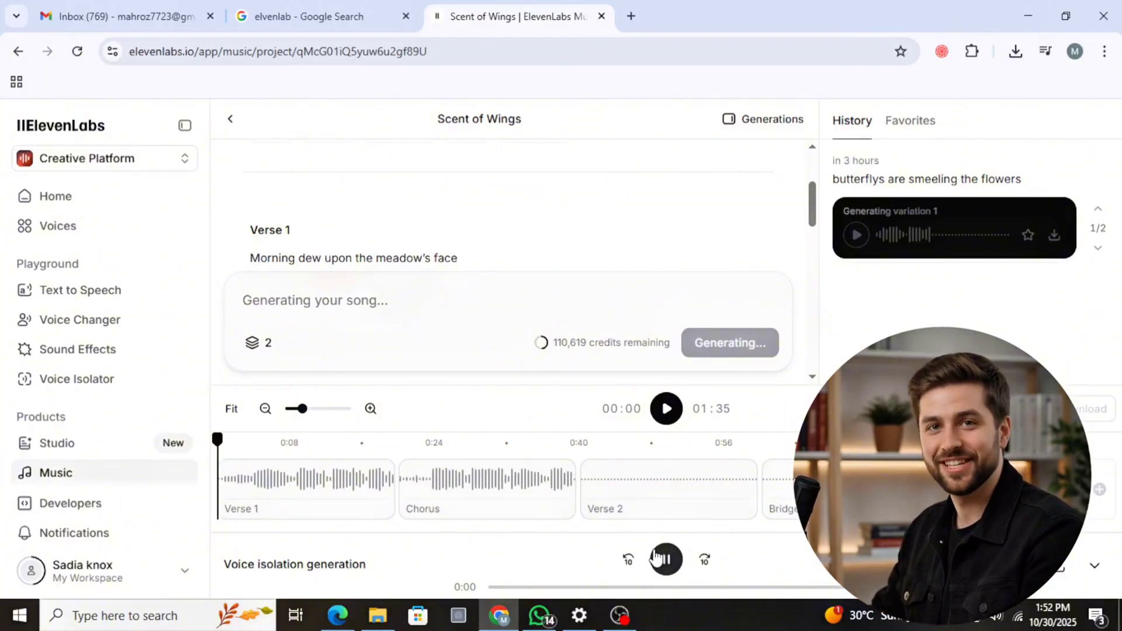
pyautogui.click(665, 410)
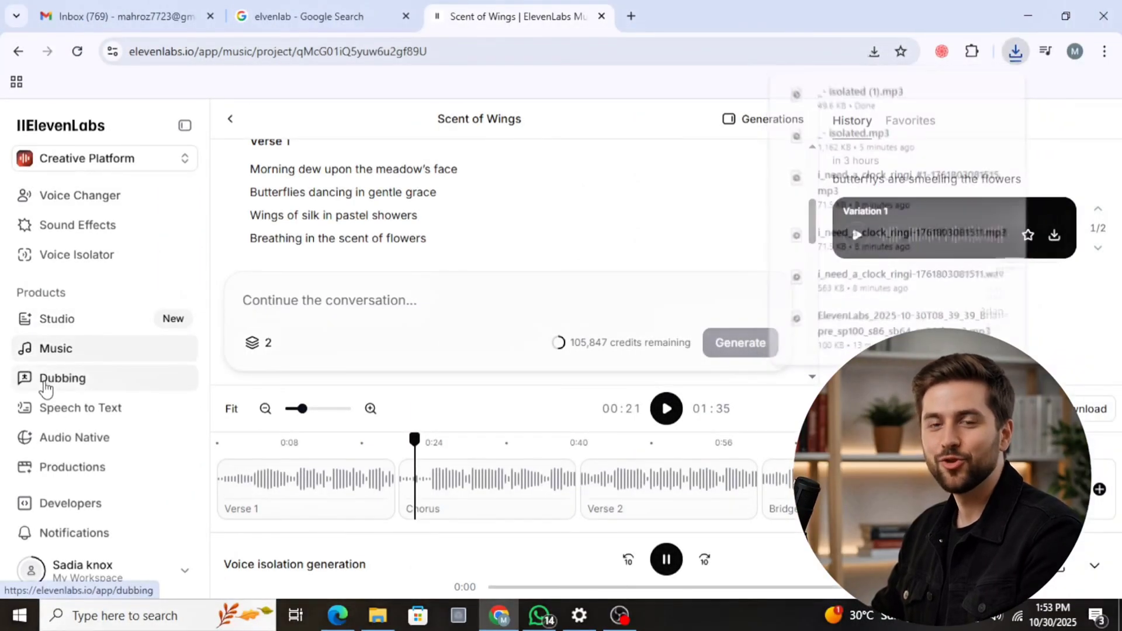
# - Go to Dubbing, view its introduction and video guides, and open the form for a new dub
pyautogui.click(46, 380)
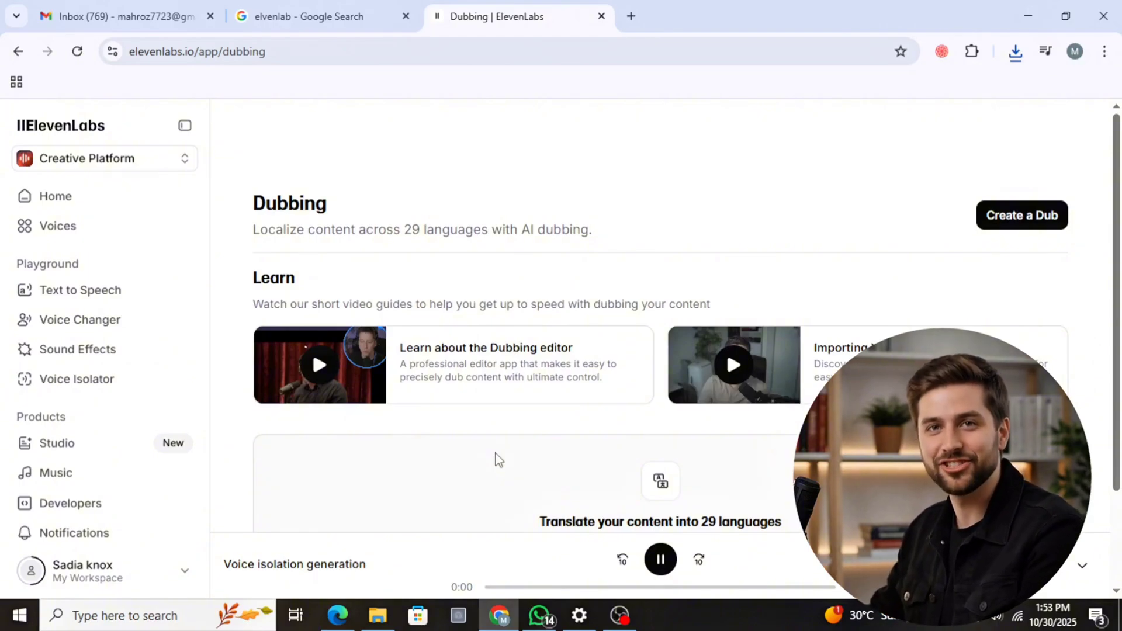
pyautogui.moveTo(253, 229); pyautogui.dragTo(578, 250)
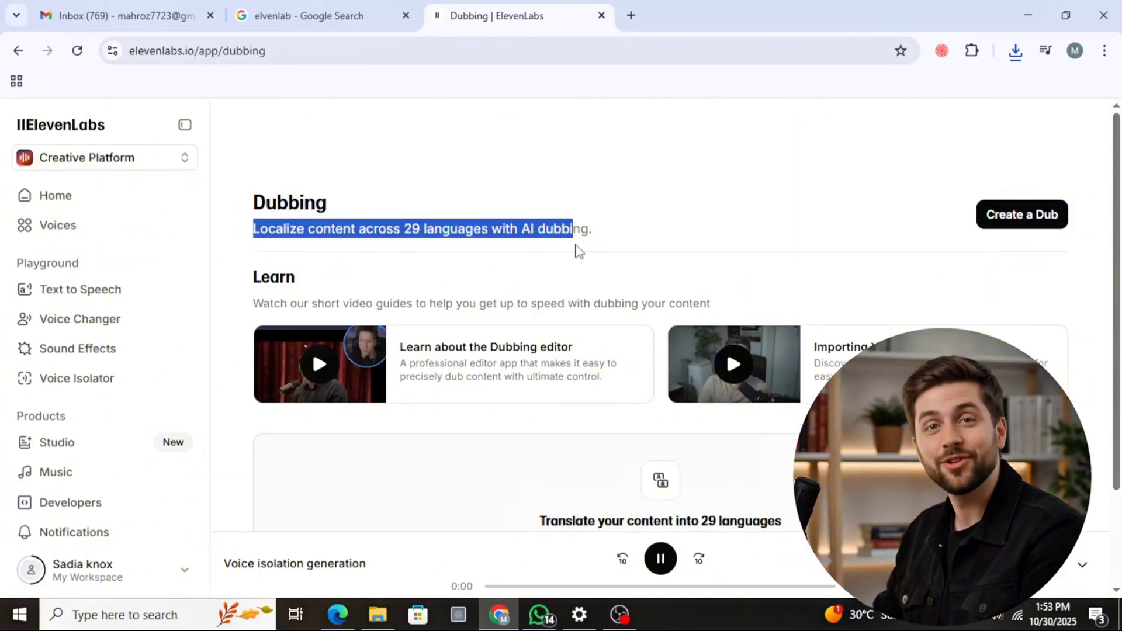
pyautogui.scroll(-2, 497, 432)
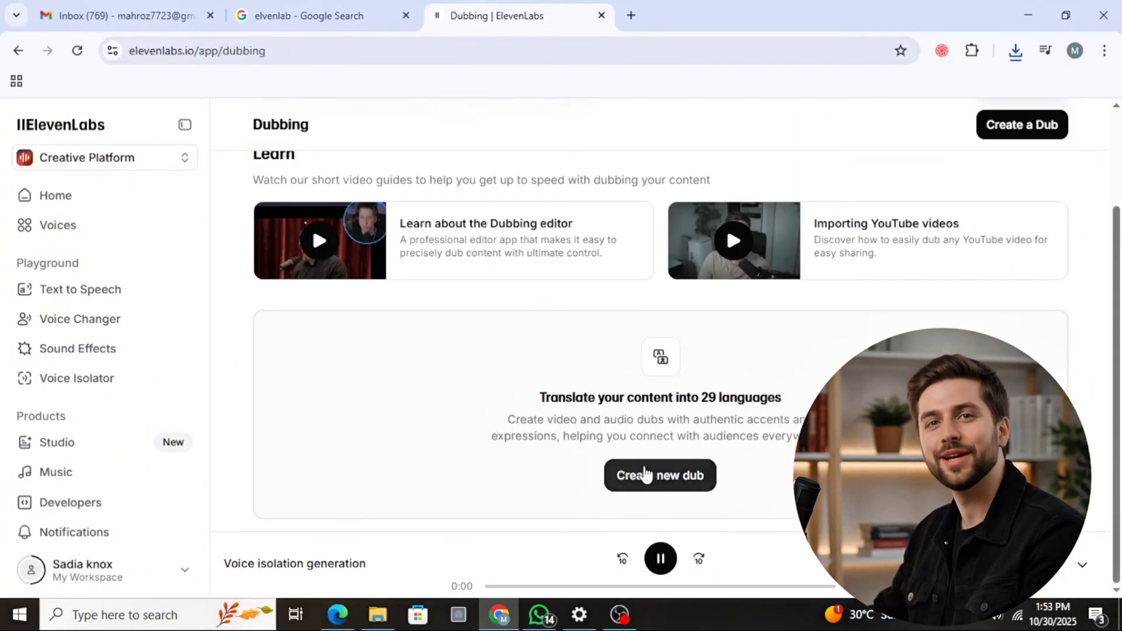
pyautogui.click(667, 479)
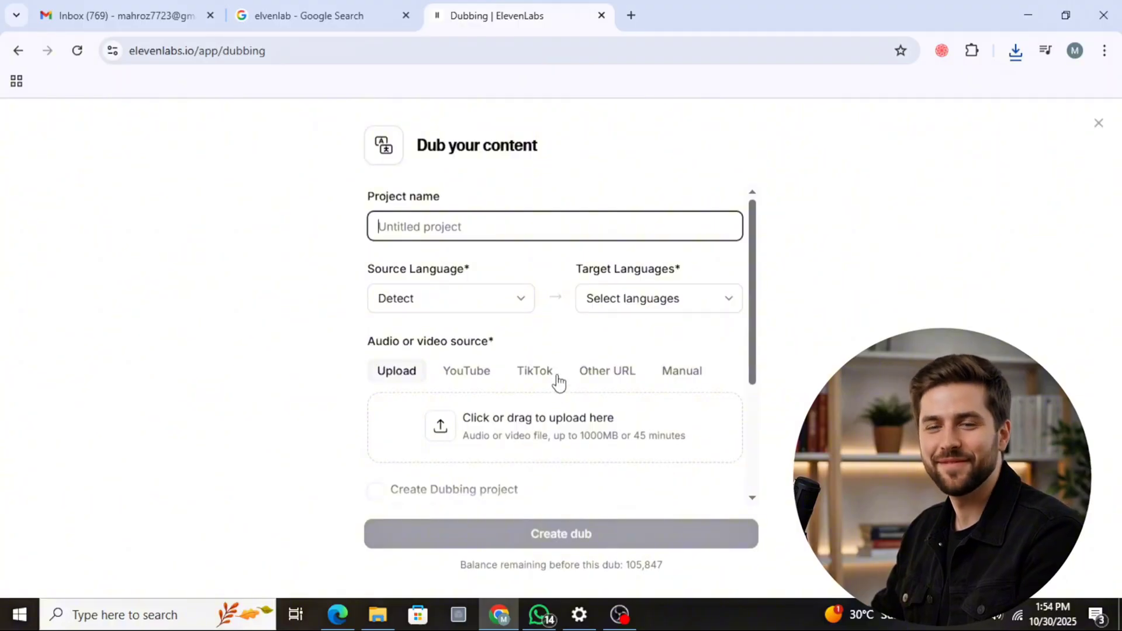
# - Review the dub form's project name, source language choices, and audio or video source options without filling anything in
pyautogui.click(406, 226)
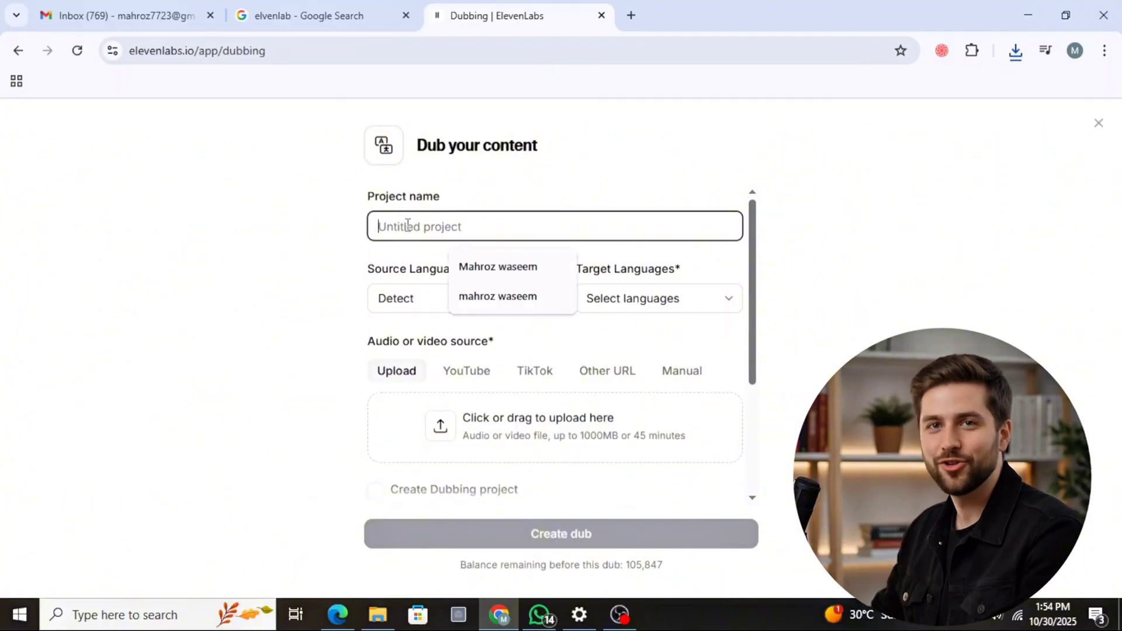
pyautogui.click(306, 294)
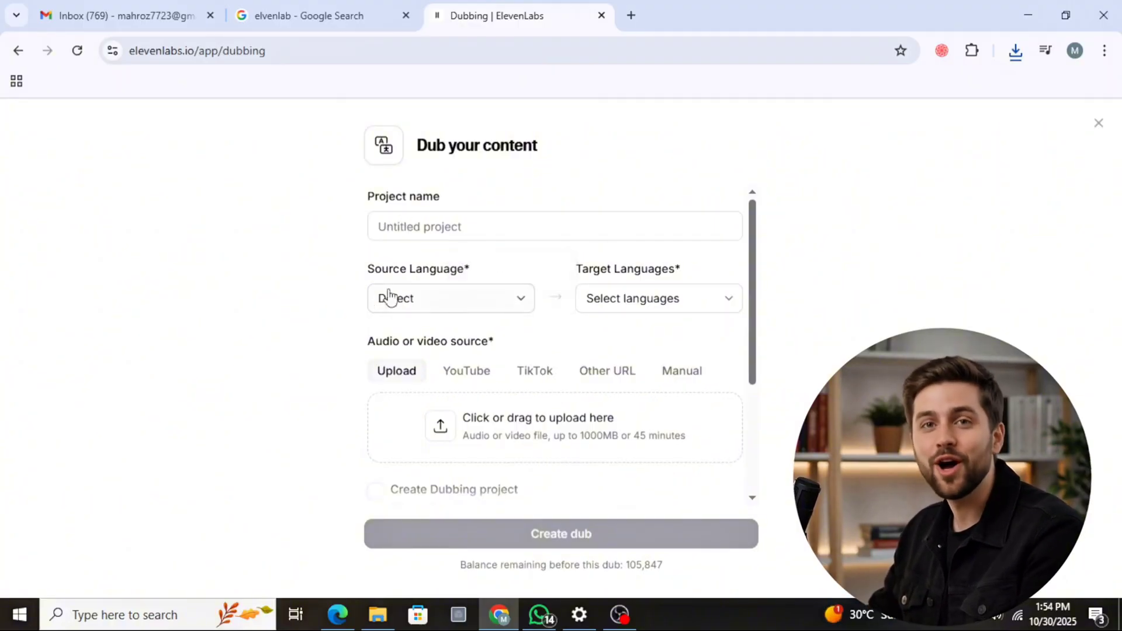
pyautogui.click(439, 302)
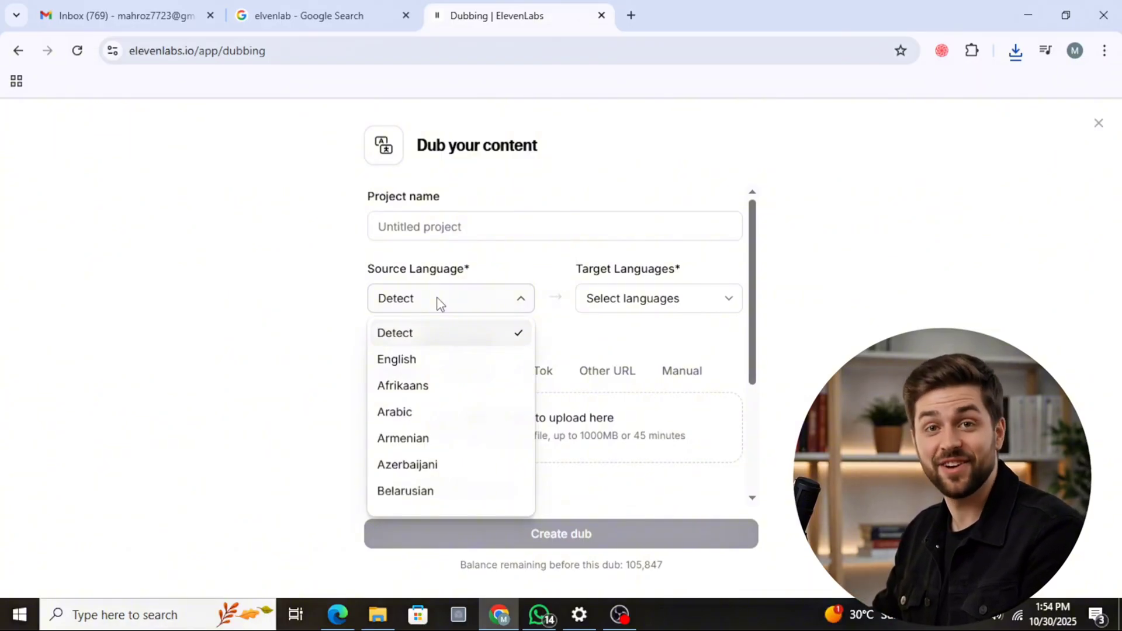
pyautogui.click(440, 304)
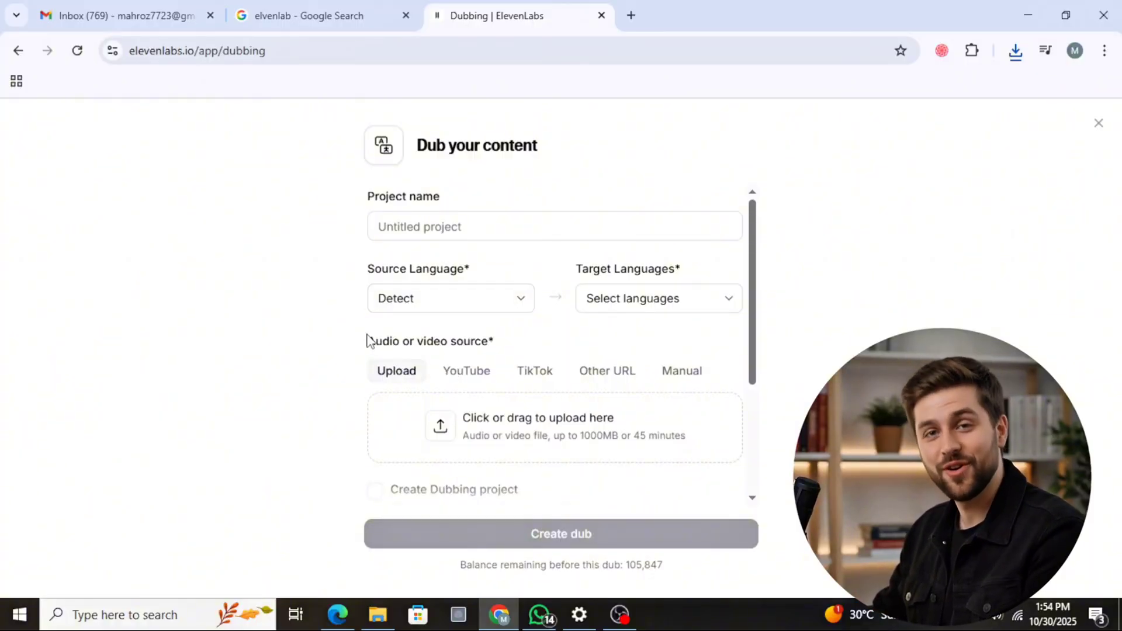
pyautogui.moveTo(368, 338); pyautogui.dragTo(516, 344)
pyautogui.click(490, 358)
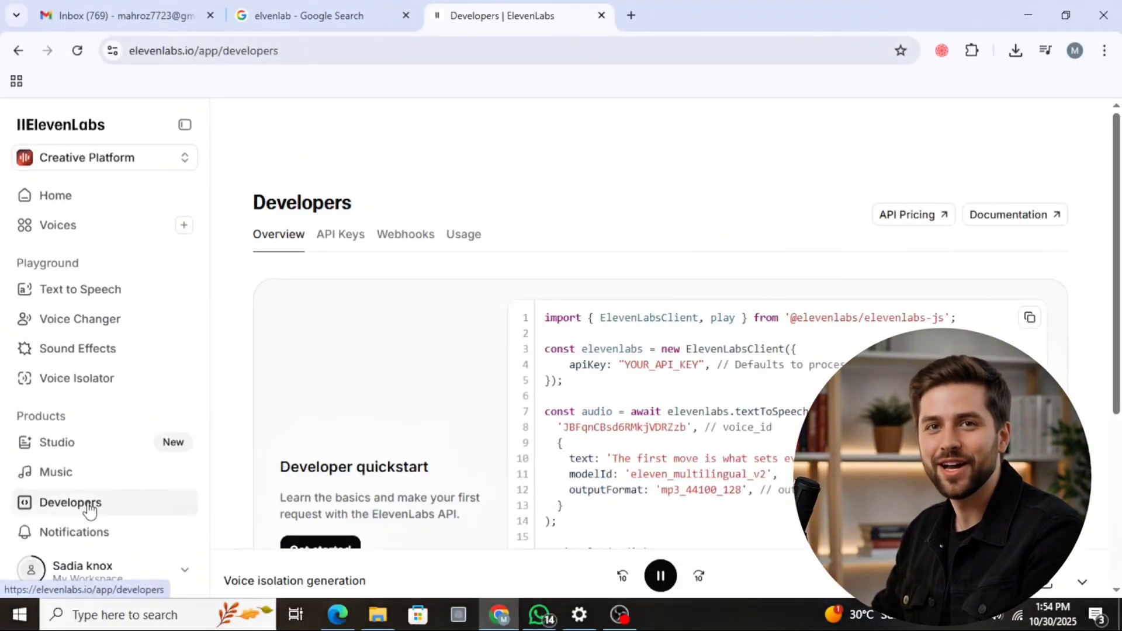
# - Look over the Developers overview, including the quickstart code sample and the Quick Links
pyautogui.scroll(-4, 431, 383)
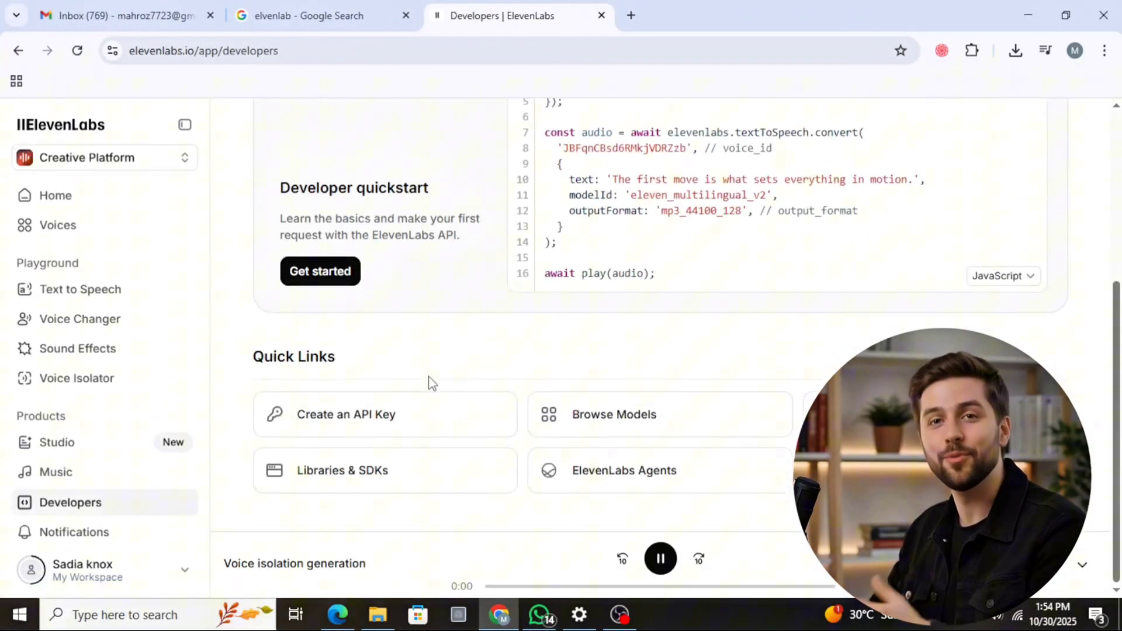
pyautogui.scroll(2, 491, 401)
pyautogui.rightClick(491, 399)
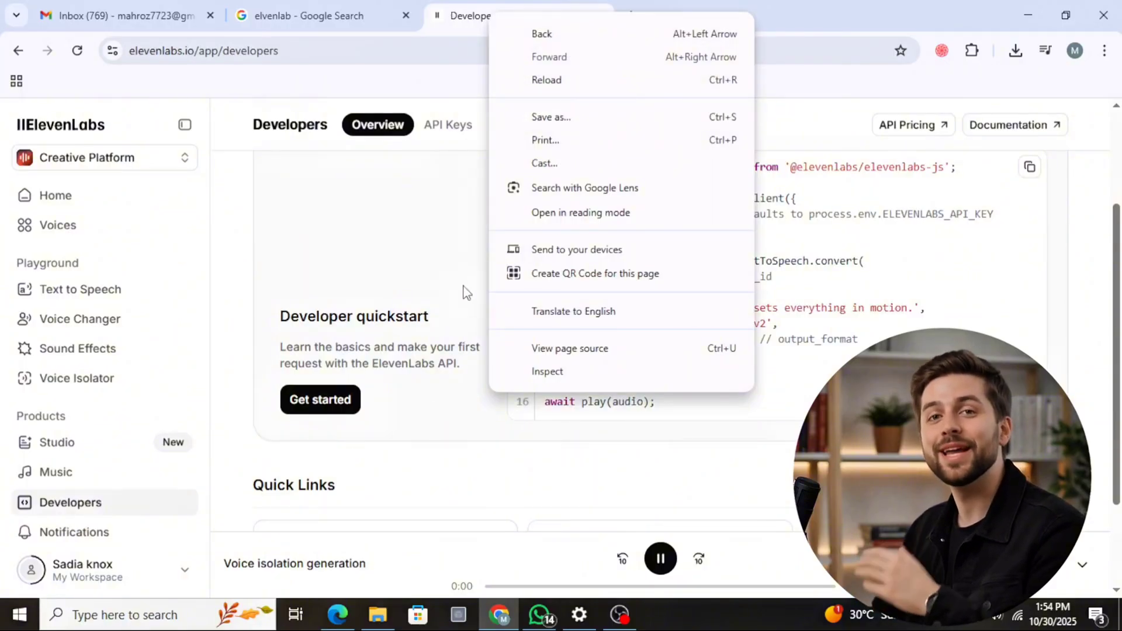
pyautogui.click(475, 469)
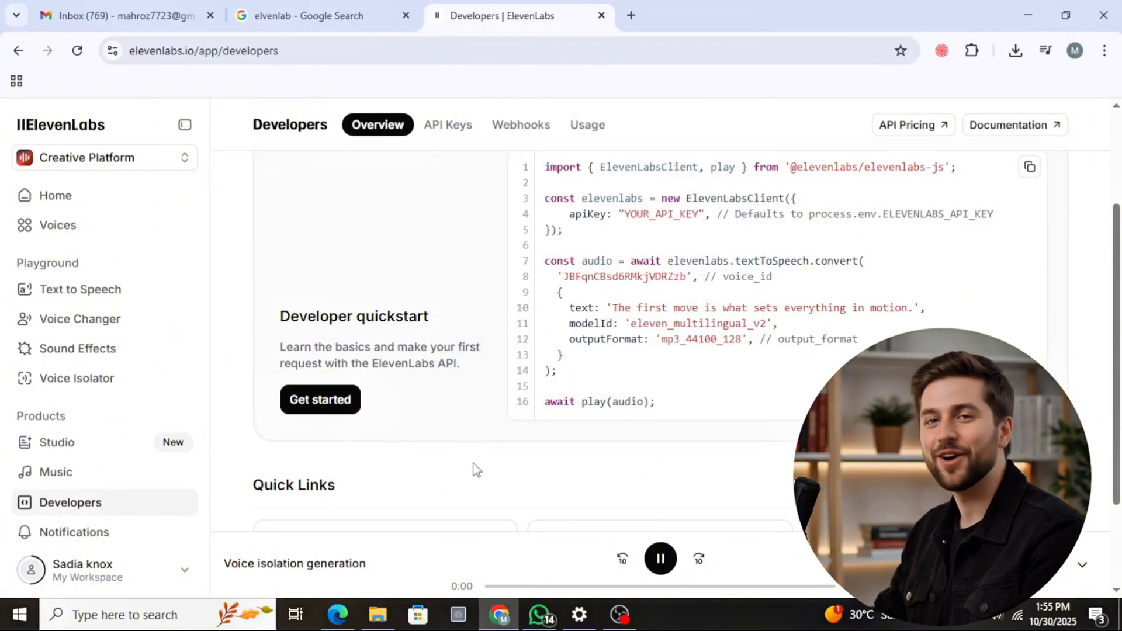
pyautogui.scroll(2, 475, 469)
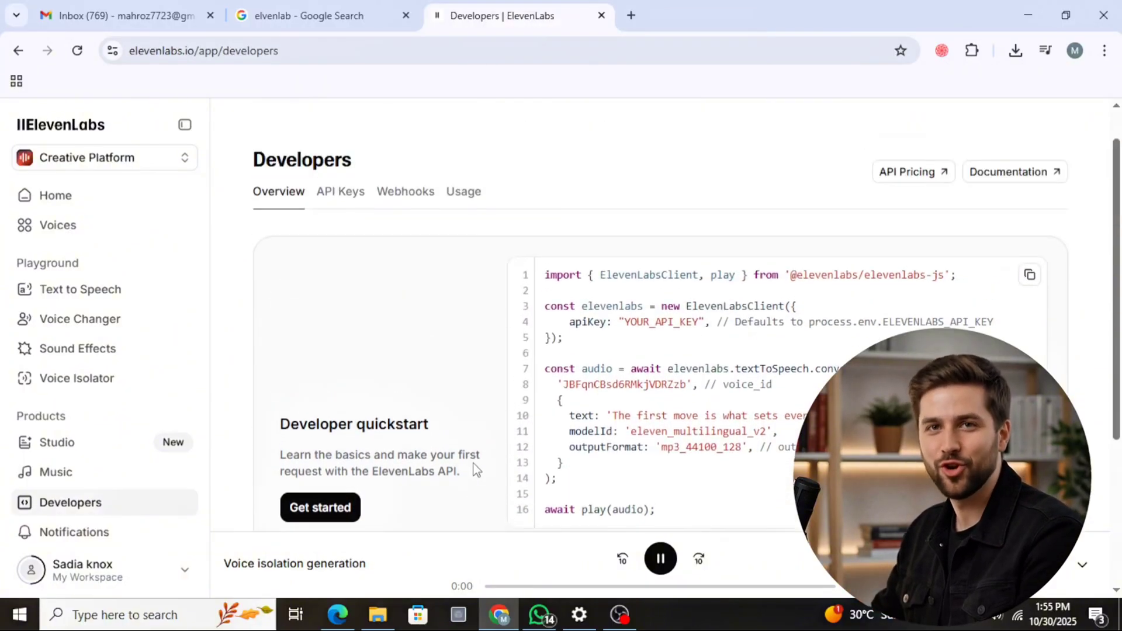
pyautogui.scroll(-4, 475, 469)
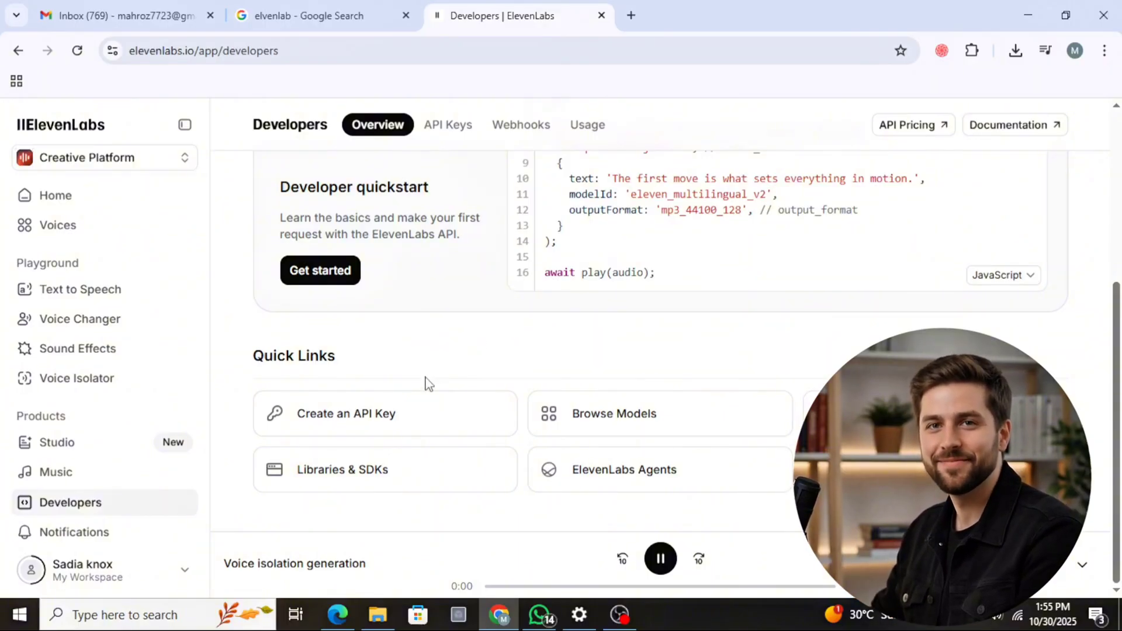
pyautogui.scroll(5, 90, 351)
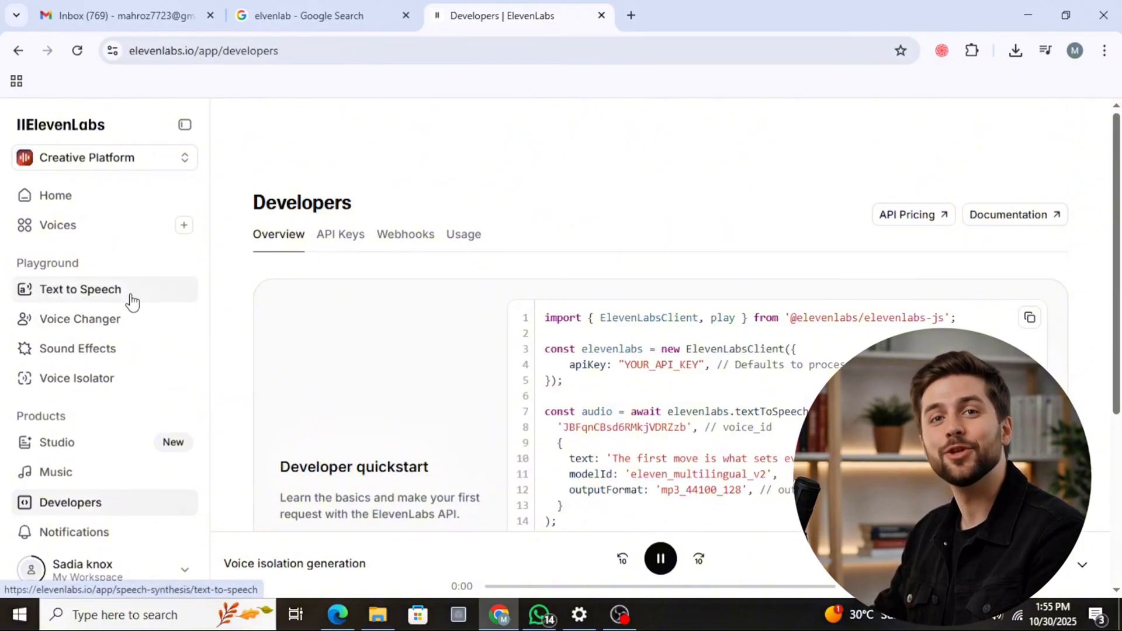
# - Look through the platform's Playground and Products entries, including Dubbing, Speech to Text, Audio Native and Productions
pyautogui.scroll(-2, 36, 391)
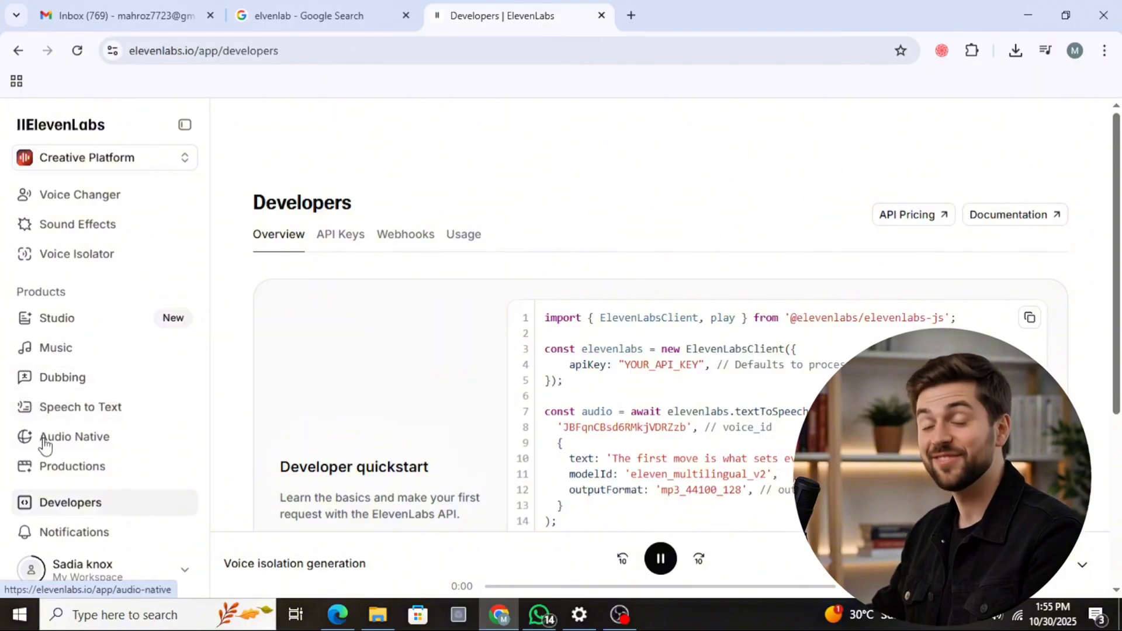
pyautogui.scroll(-5, 47, 398)
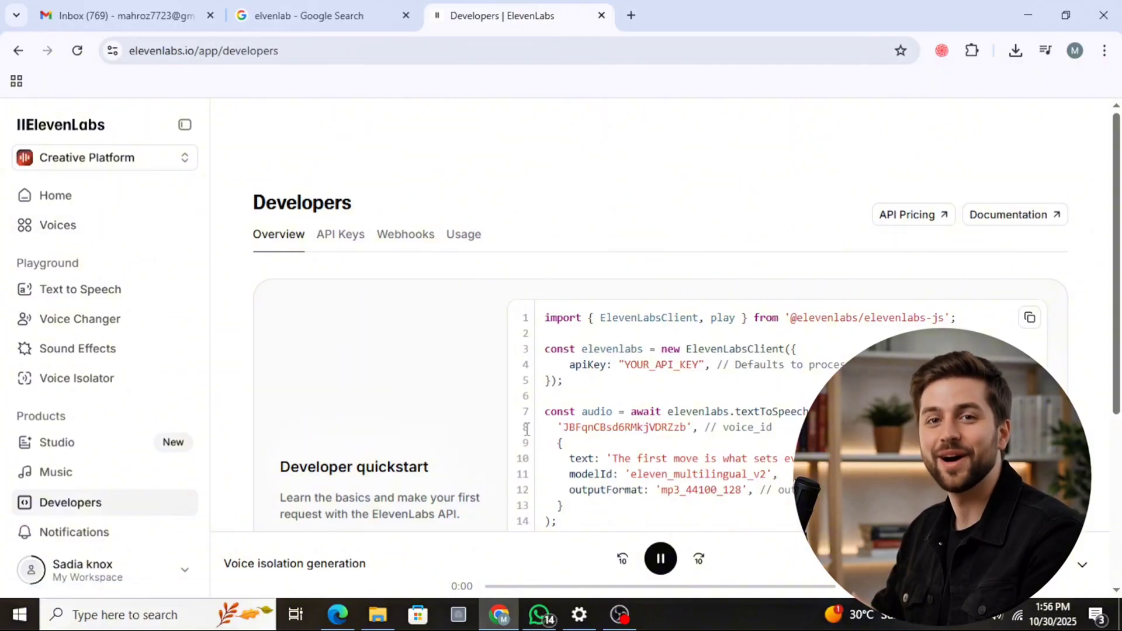
pyautogui.scroll(-5, 526, 431)
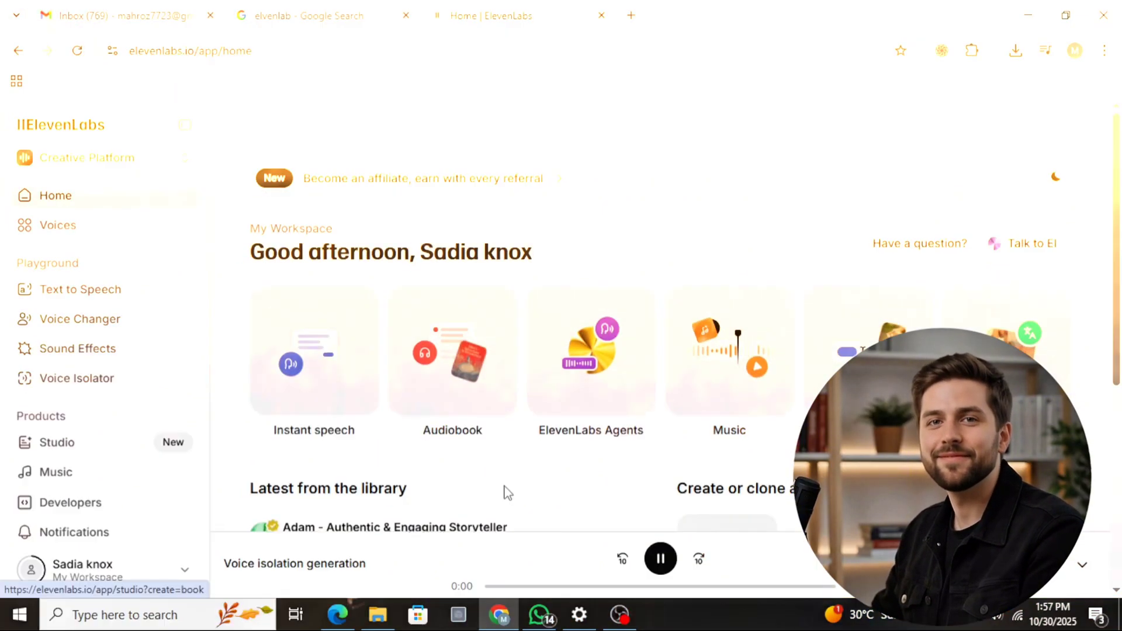
# - Look over the Home page's creation tools, latest library voices, and options for creating or cloning a voice
pyautogui.scroll(-2, 506, 493)
pyautogui.scroll(-4, 506, 493)
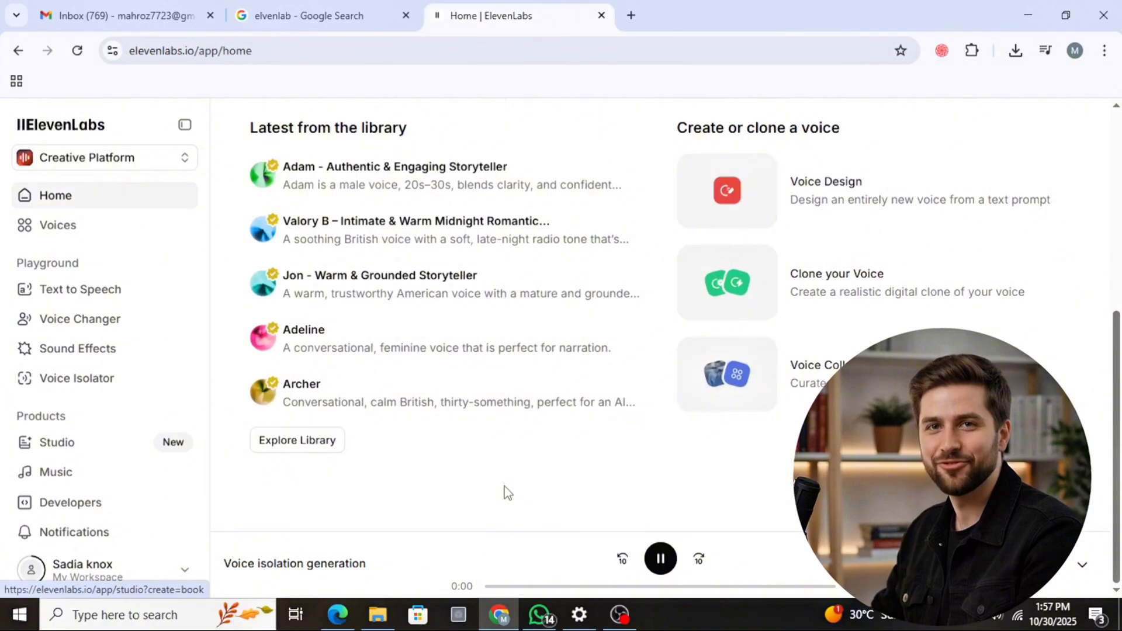
pyautogui.scroll(6, 507, 493)
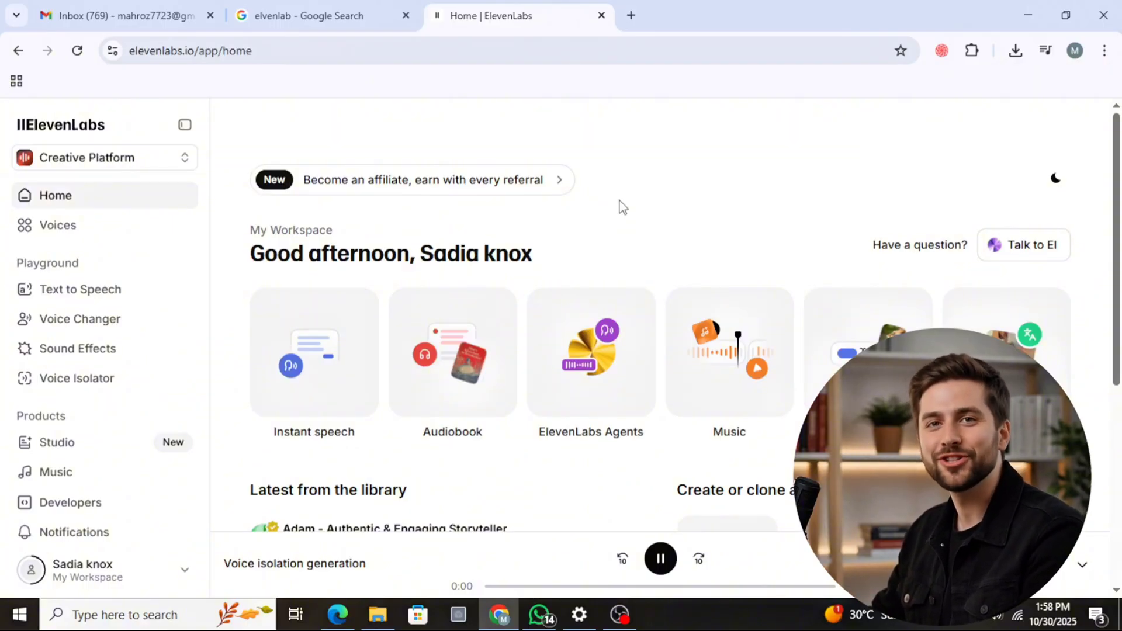
pyautogui.scroll(-6, 623, 208)
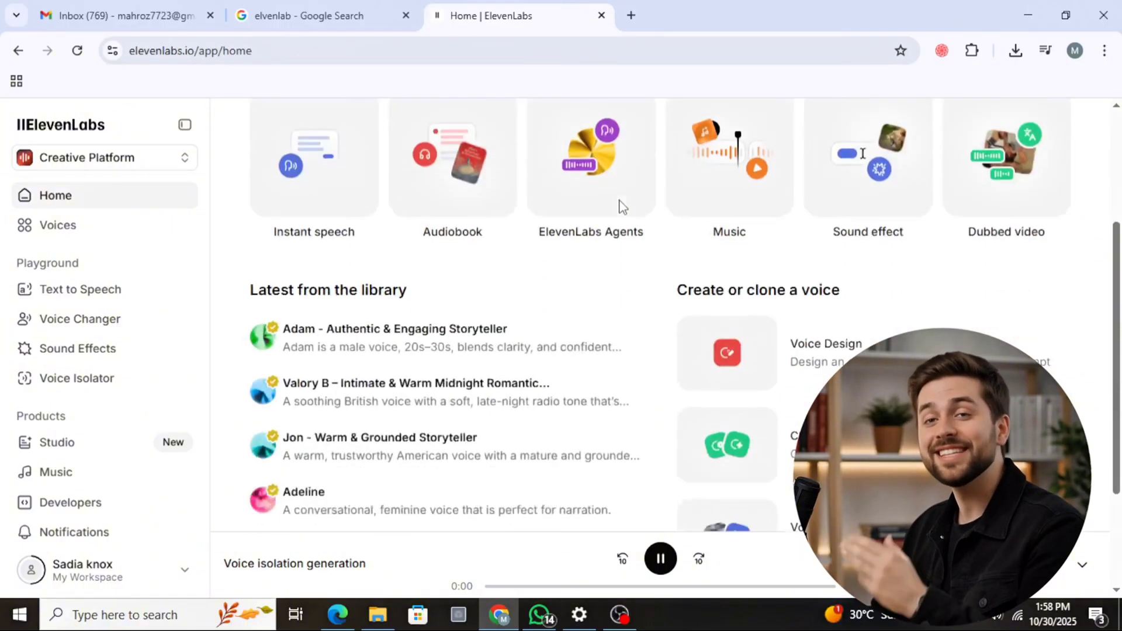
pyautogui.scroll(3, 623, 207)
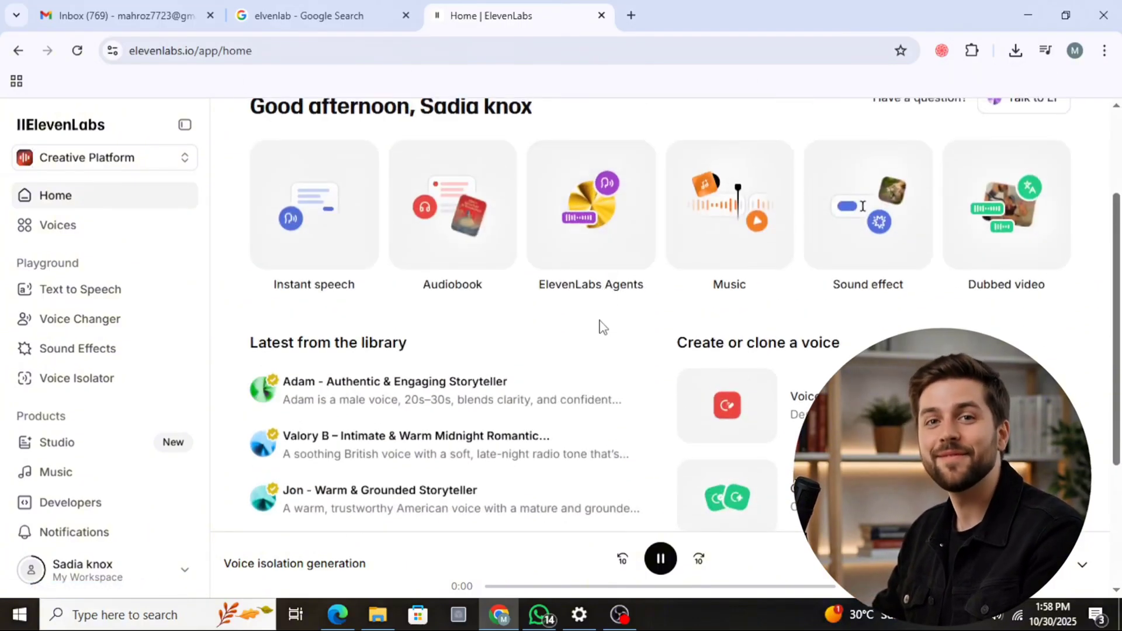
pyautogui.scroll(3, 602, 326)
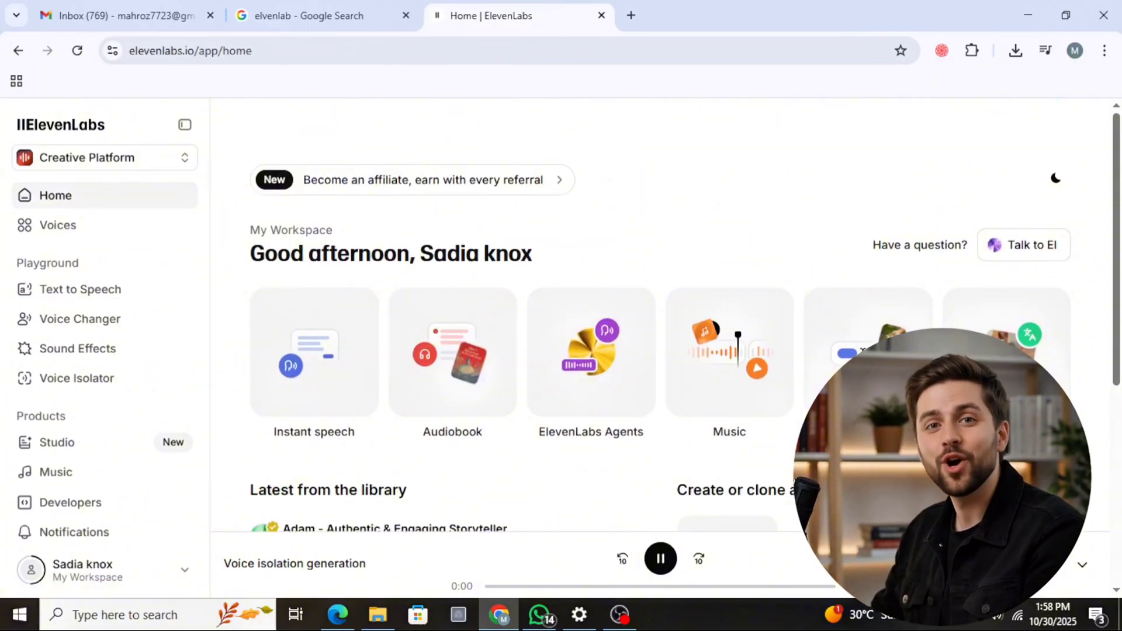
pyautogui.click(623, 623)
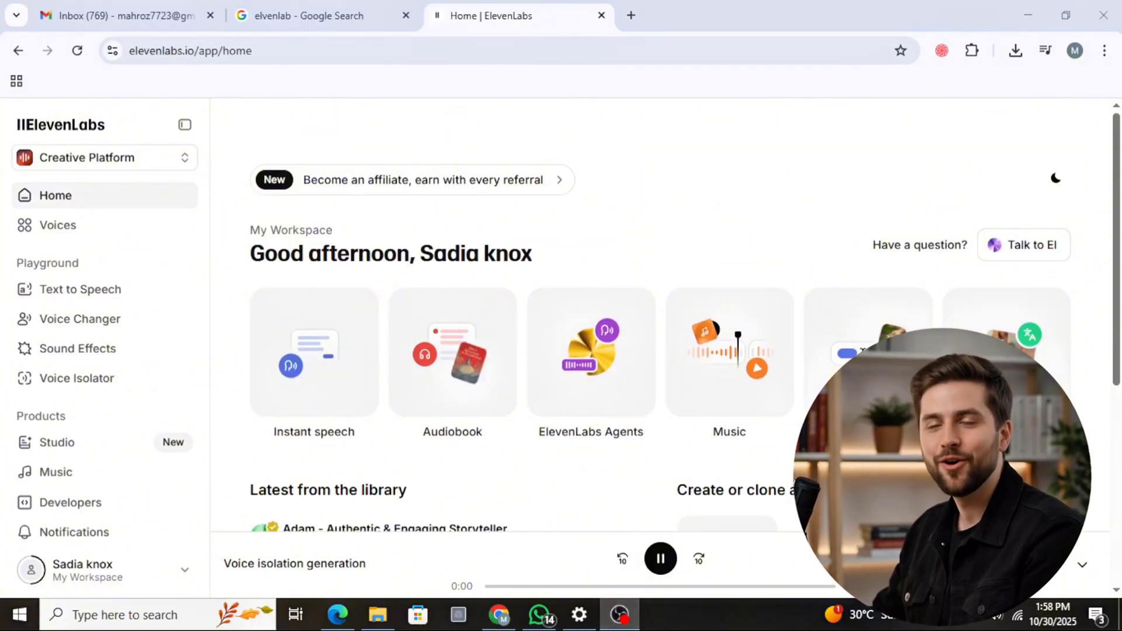